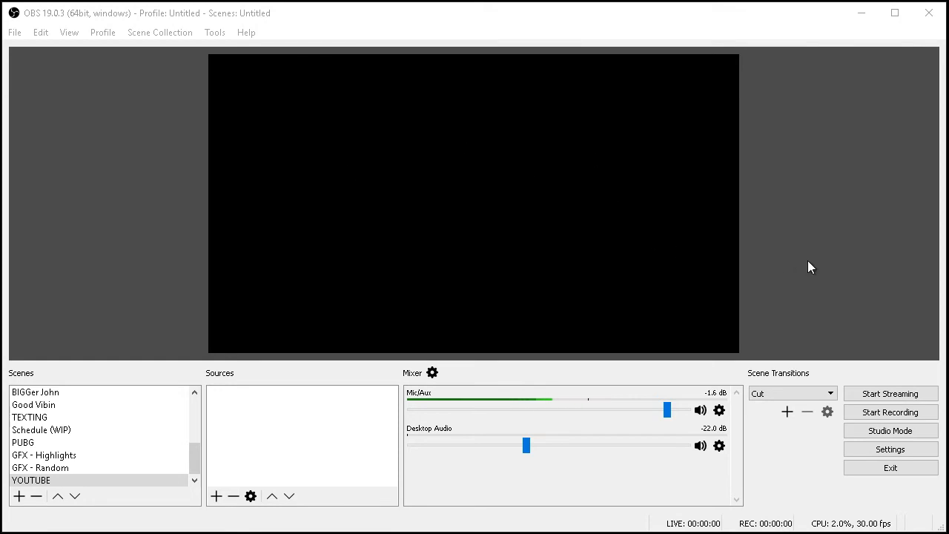
Open the stream settings and review the available services, the server list and the stream key field.
left_click(890, 451)
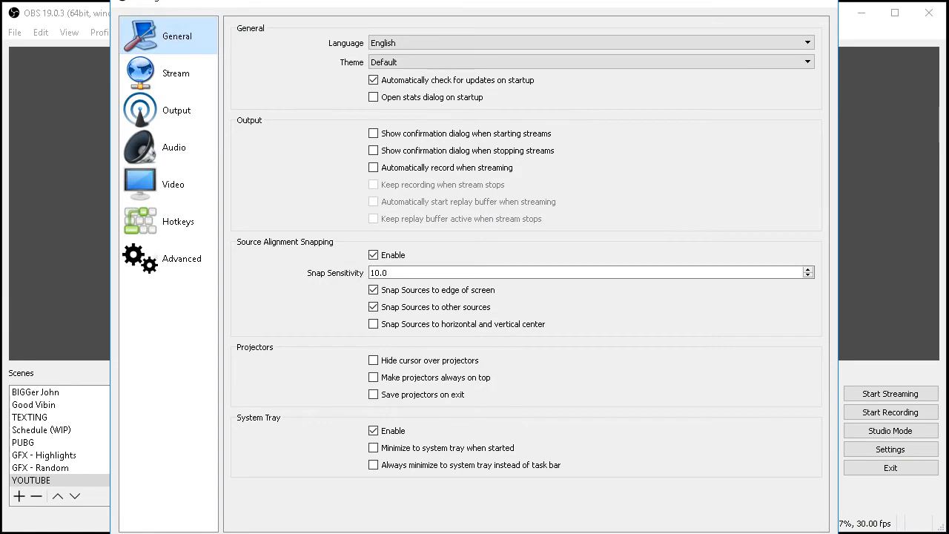
left_click(180, 78)
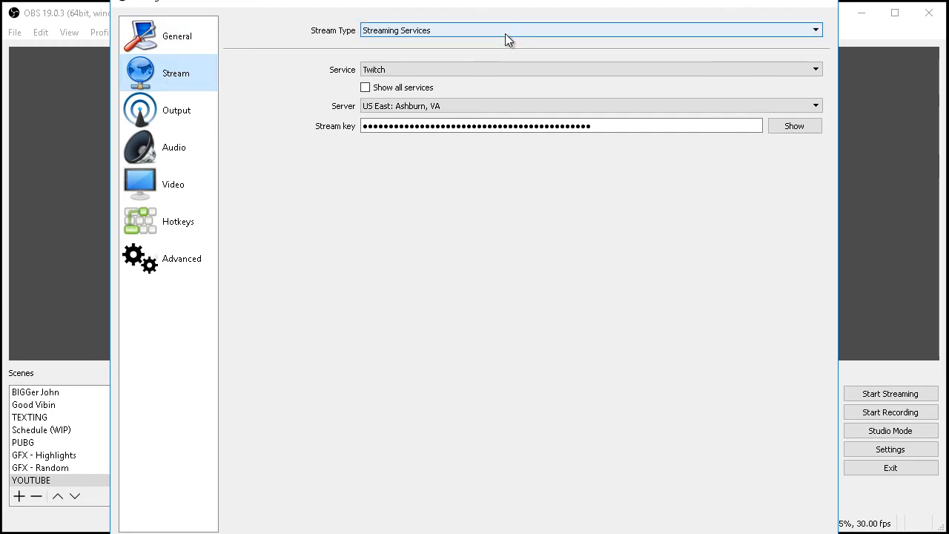
left_click(512, 74)
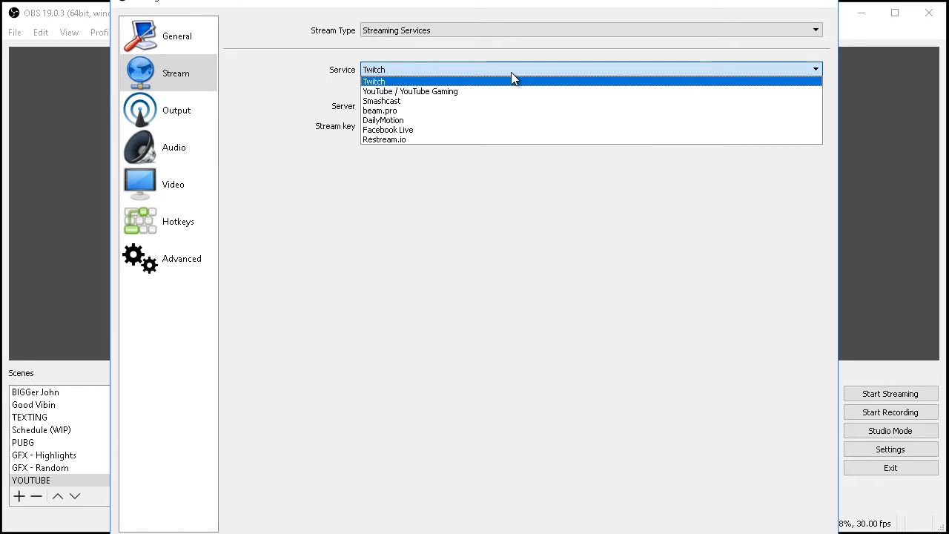
left_click(511, 78)
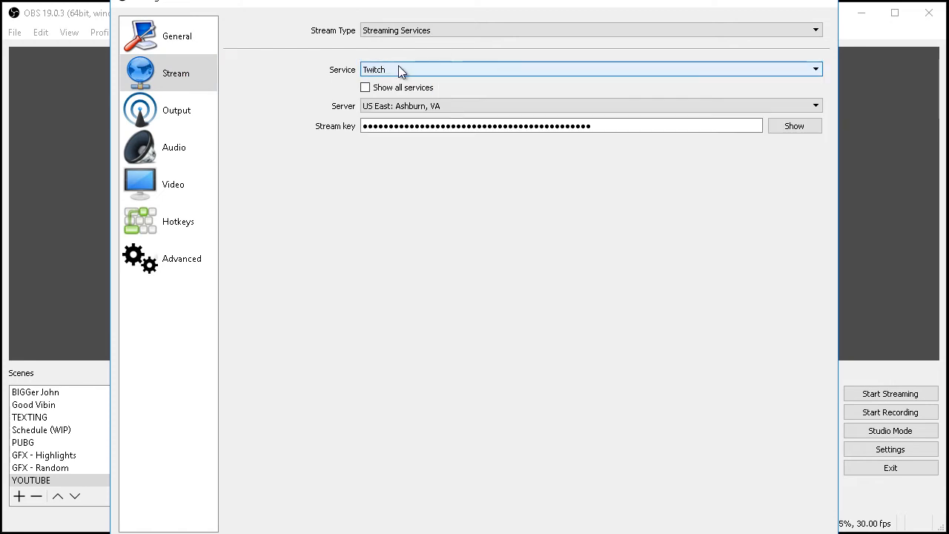
left_click(486, 106)
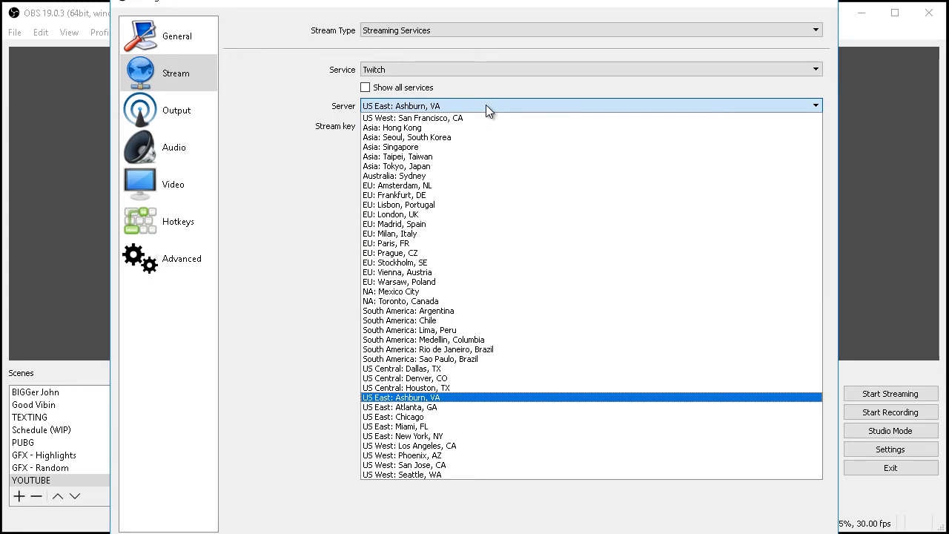
left_click(486, 104)
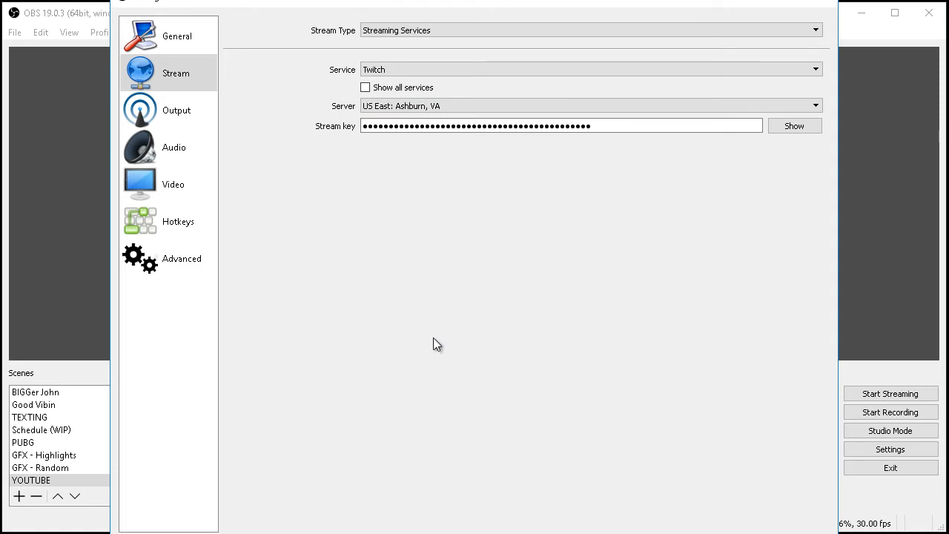
left_click(524, 126)
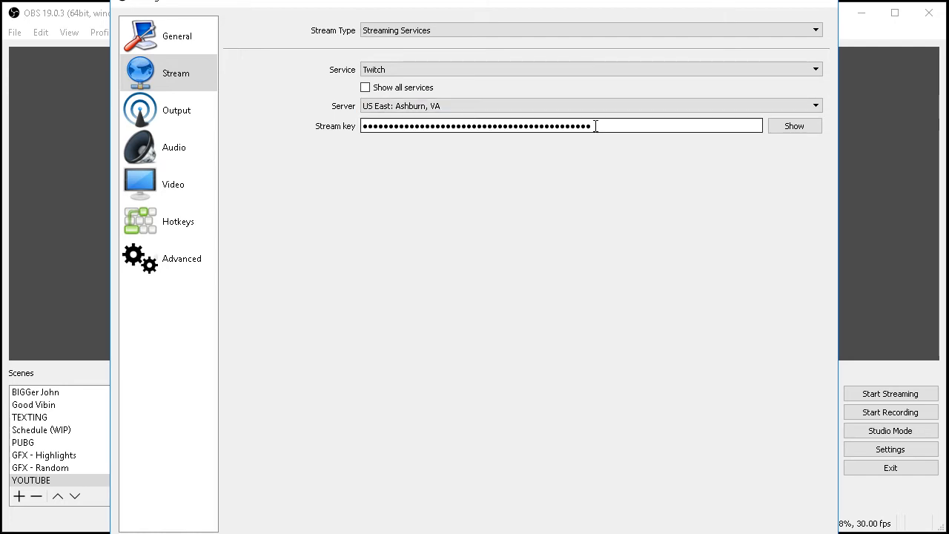
Review the output settings for bitrate and encoder, as well as the audio device settings.
left_click(182, 120)
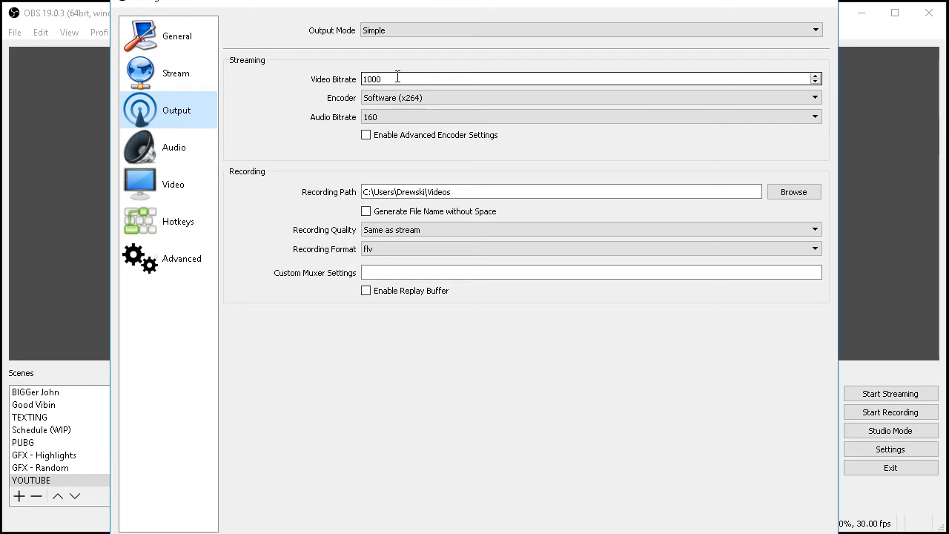
left_click(448, 98)
left_click(448, 98)
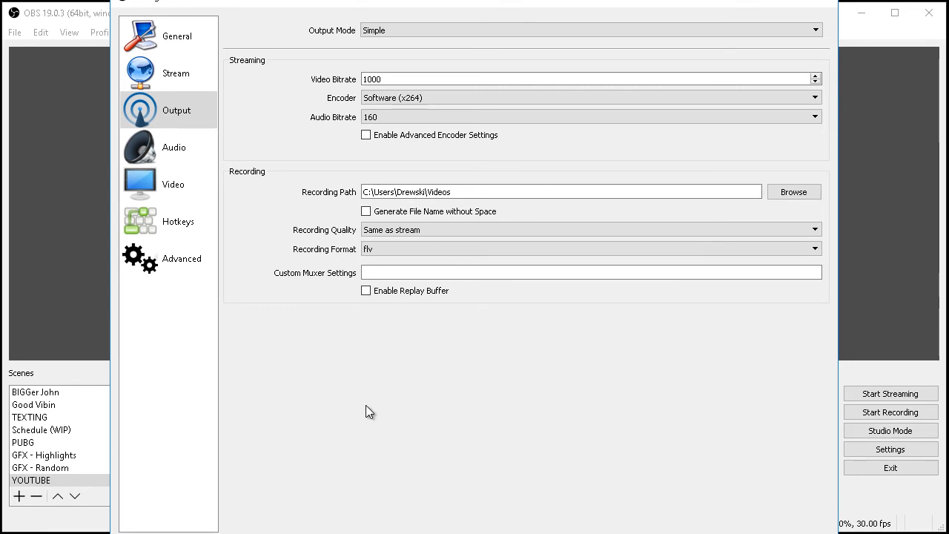
left_click(195, 152)
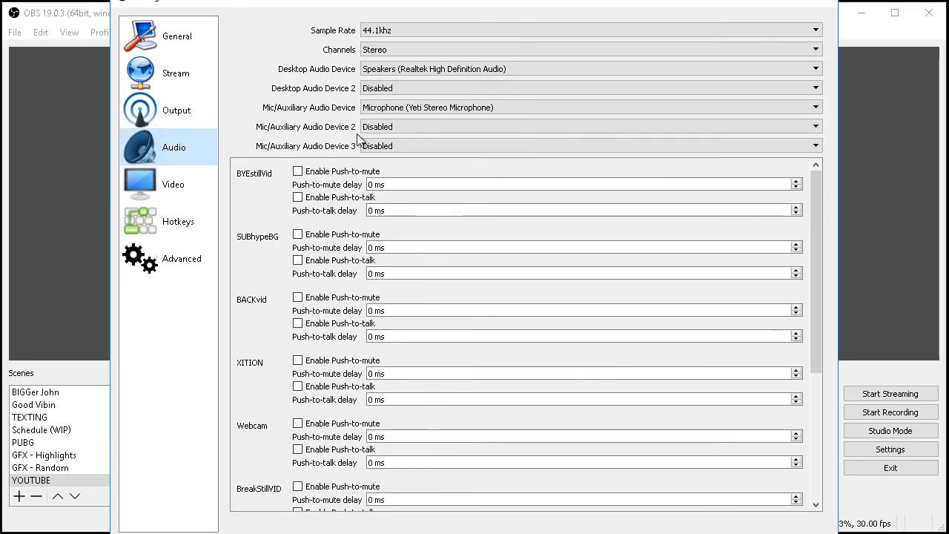
Examine the base canvas and output scaled resolution choices in the video settings.
left_click(185, 179)
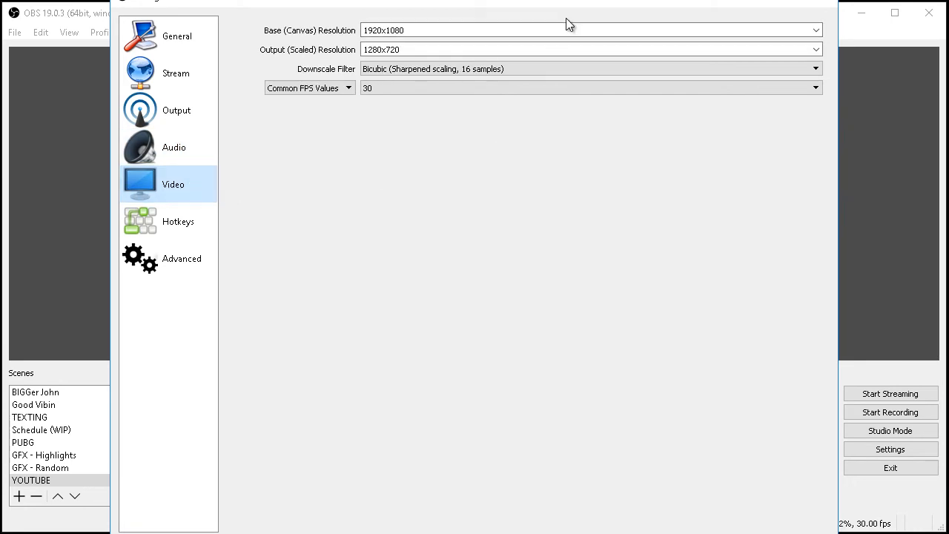
left_click(817, 31)
left_click(819, 30)
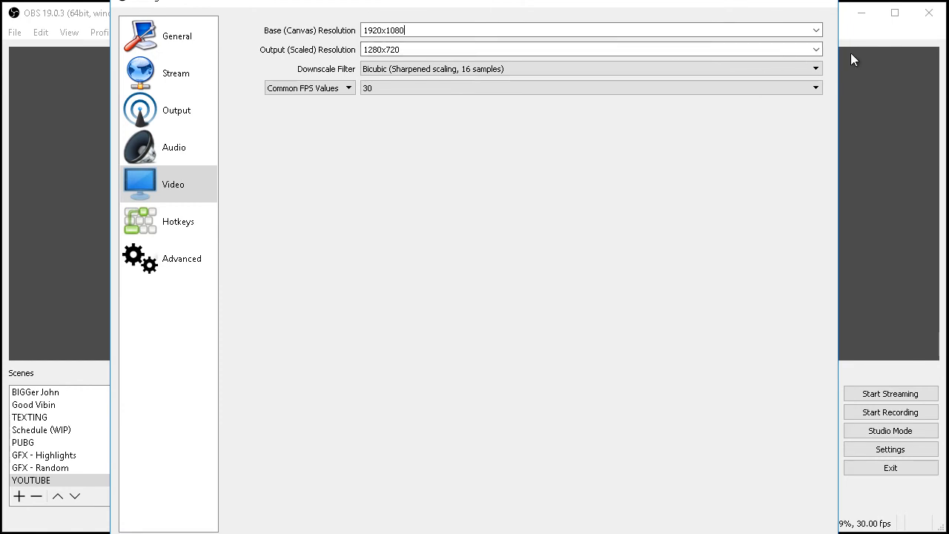
left_click(817, 50)
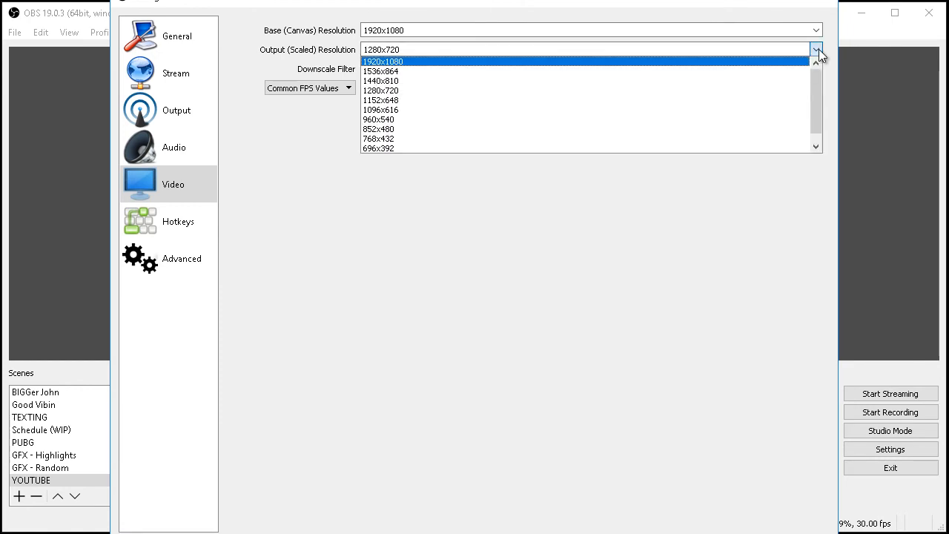
left_click(817, 49)
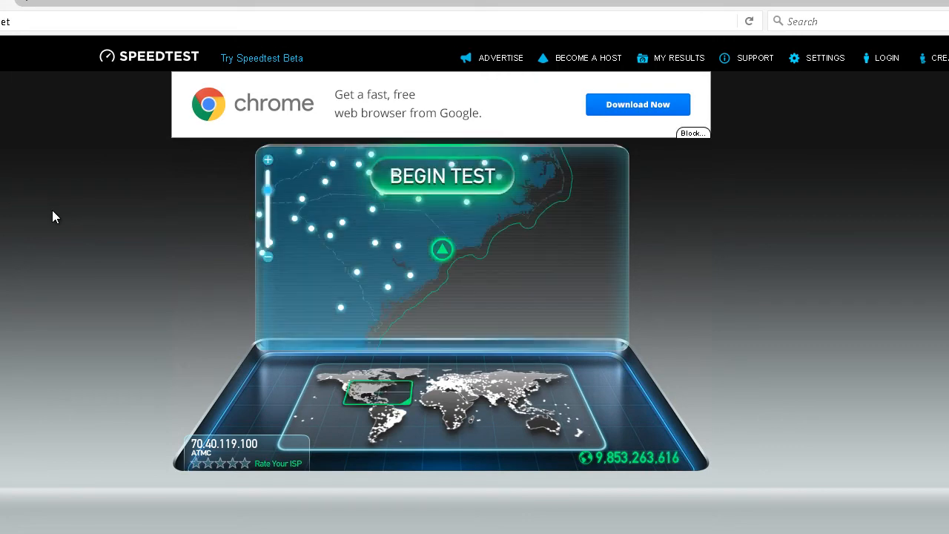
Switch to the Speedtest website in the browser and start an internet speed test.
left_click(424, 188)
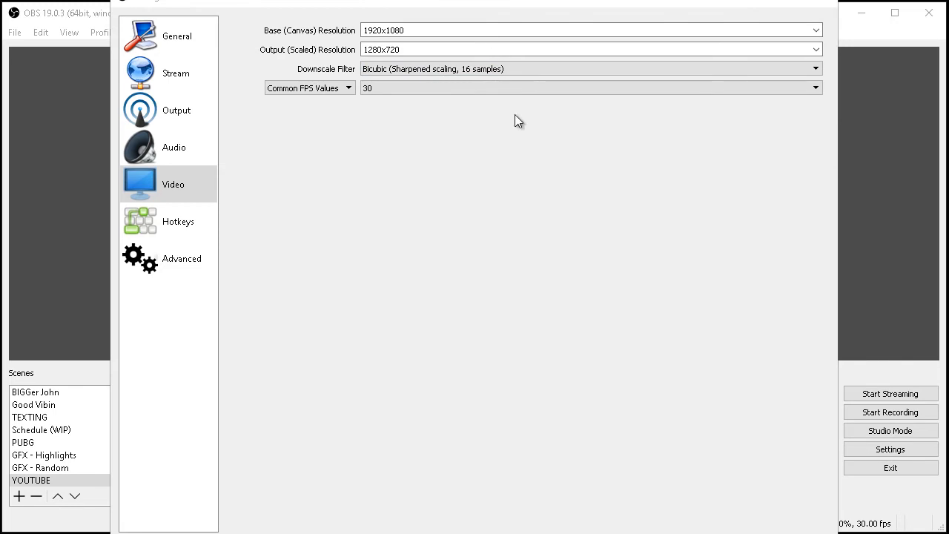
Enable the stream delay in the advanced settings.
left_click(159, 214)
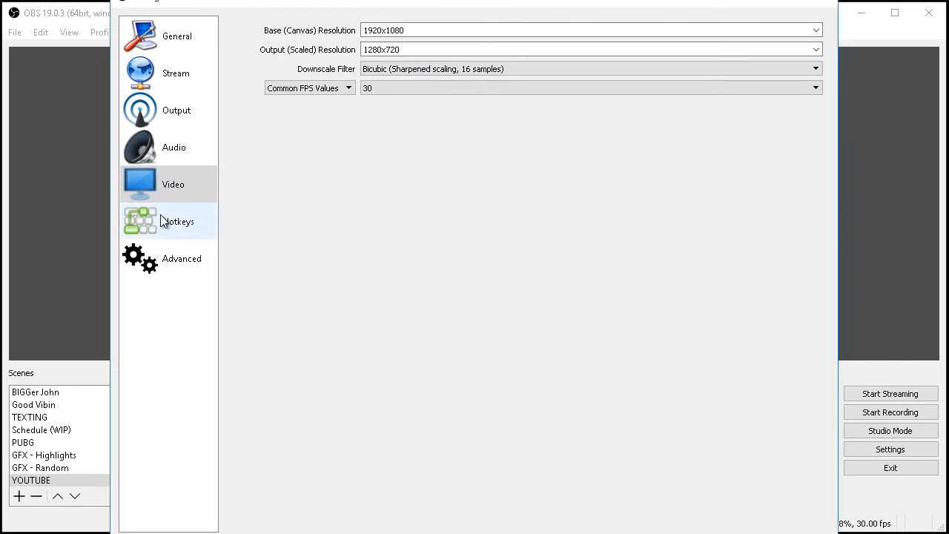
left_click(199, 265)
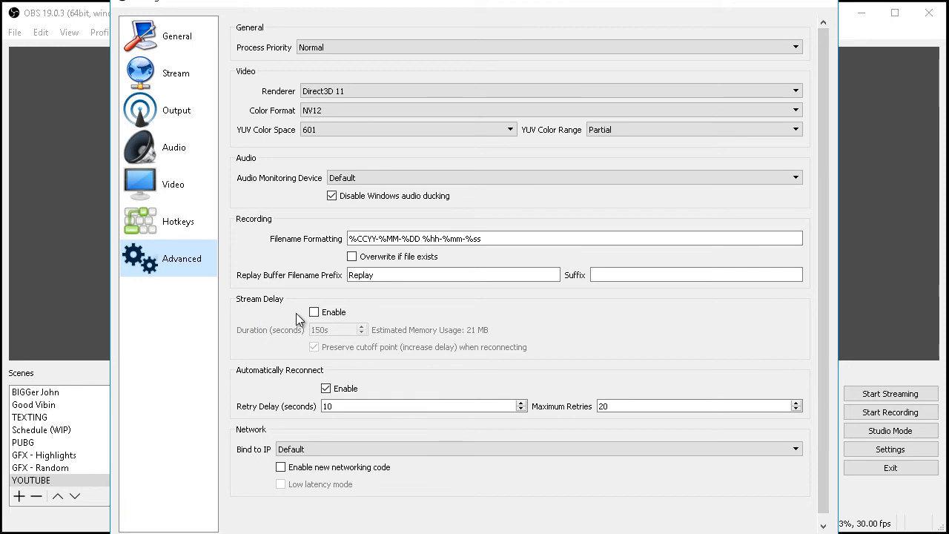
left_click(314, 312)
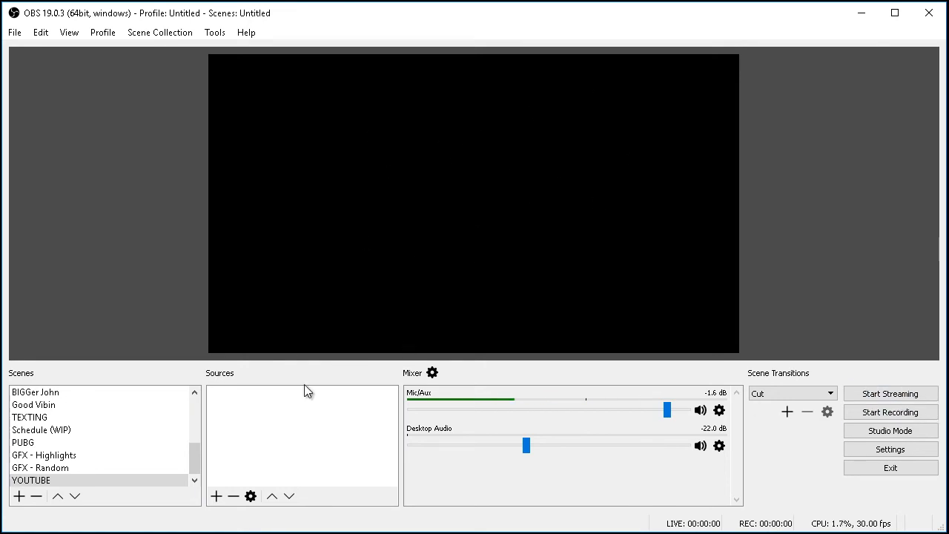
right_click(253, 427)
mouse_move(315, 439)
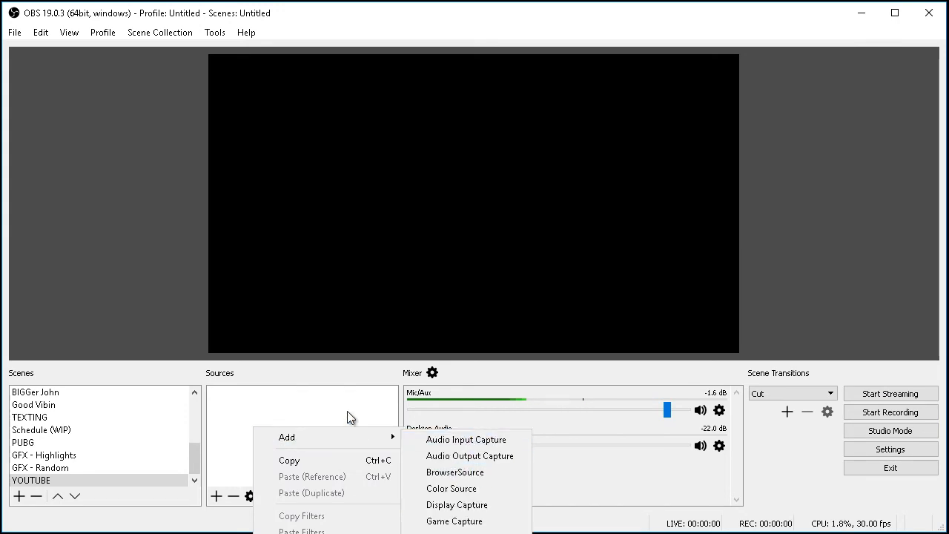
left_click(333, 406)
right_click(286, 158)
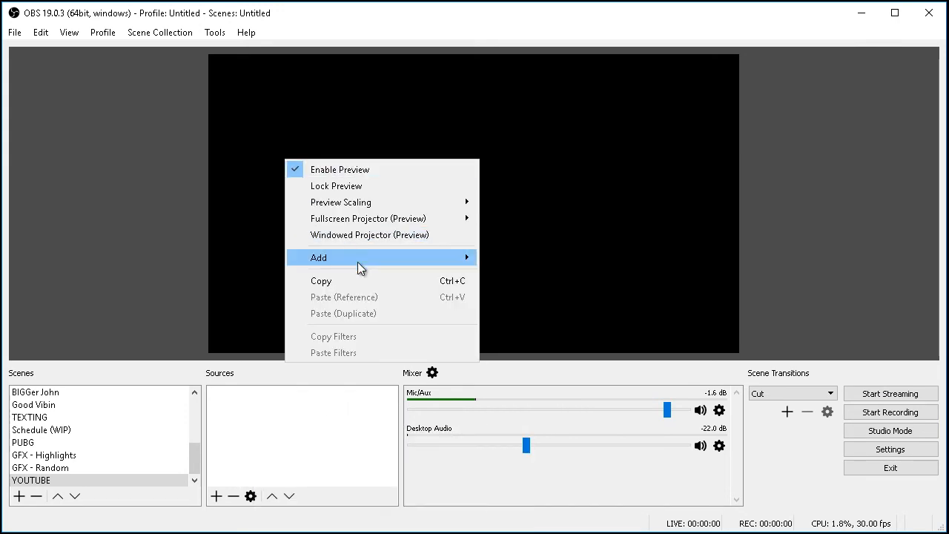
mouse_move(362, 261)
right_click(141, 140)
right_click(507, 135)
right_click(260, 146)
right_click(140, 161)
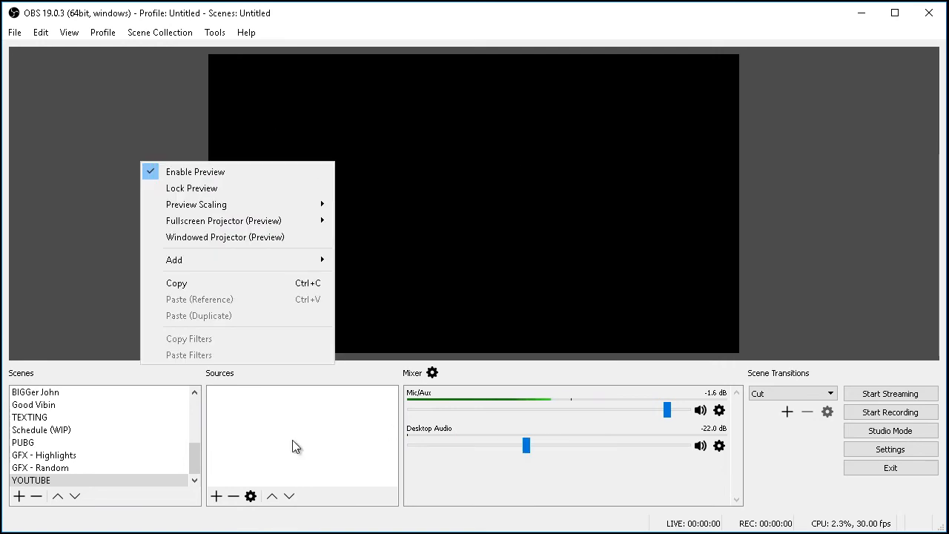
right_click(309, 107)
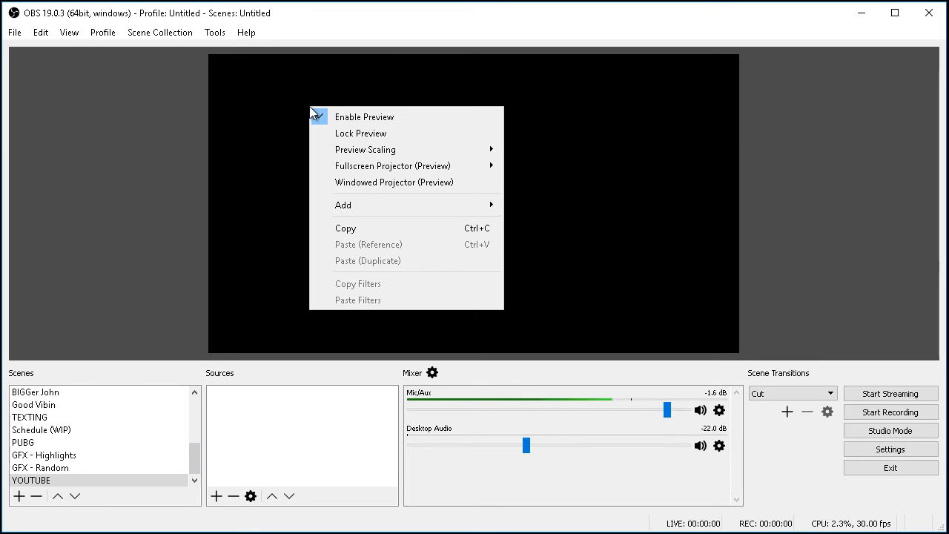
left_click(327, 450)
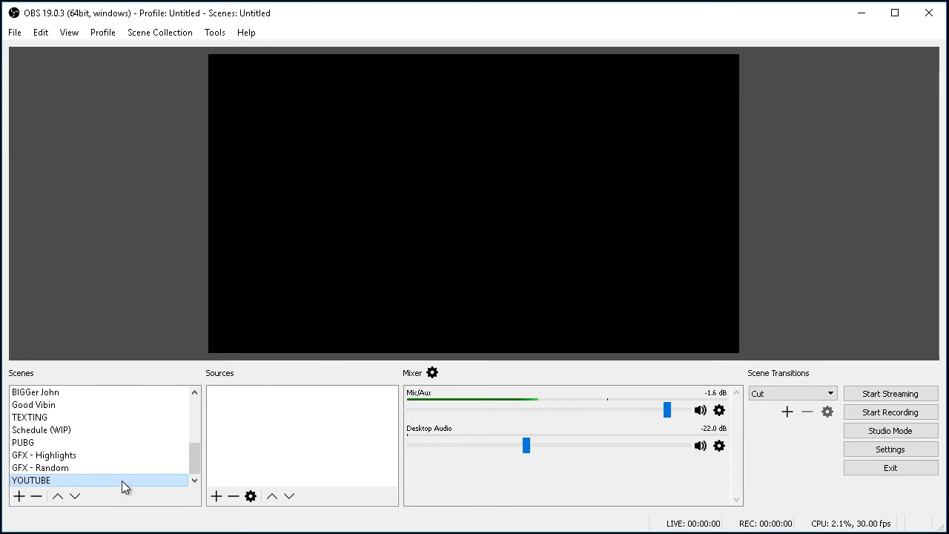
Add a new scene named FOR YOUTUBE.
left_click(20, 495)
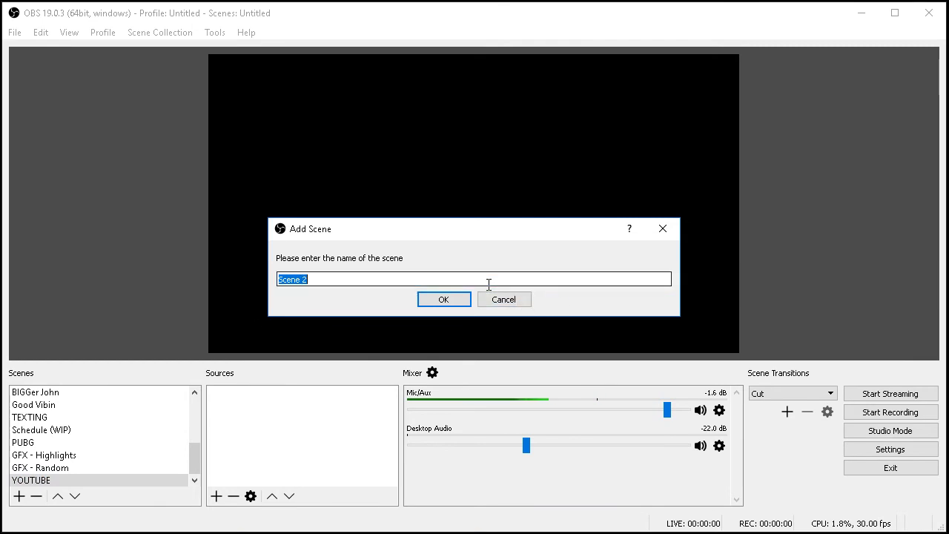
type("FOR YOUTUBE")
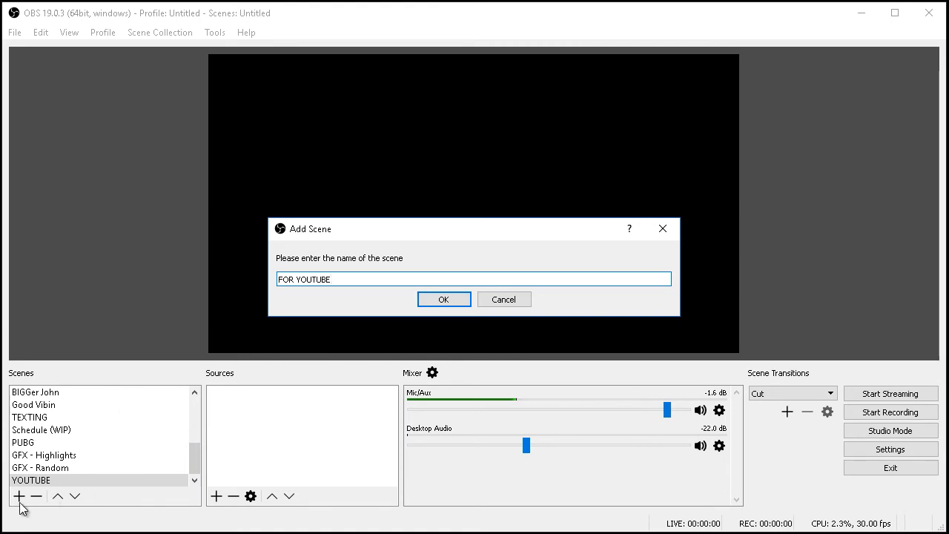
left_click(454, 299)
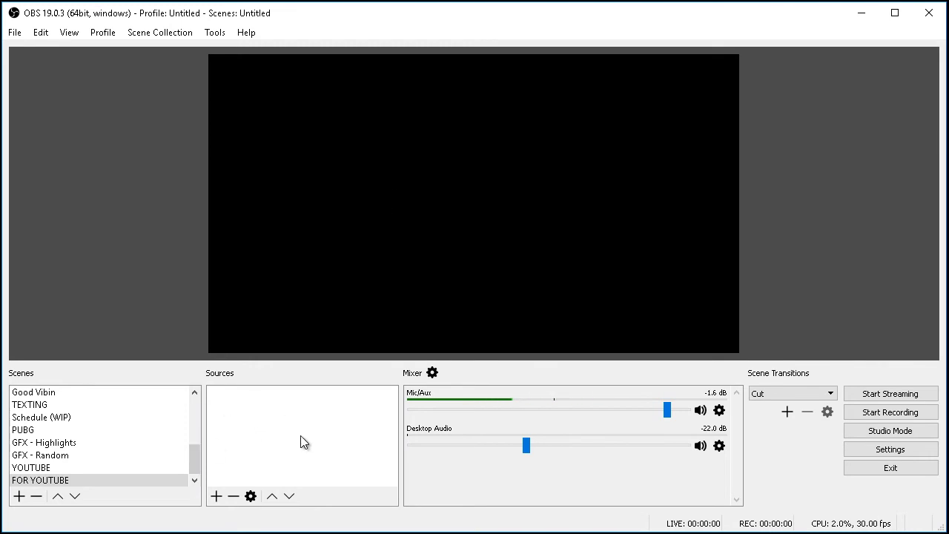
Add the existing image source Overlay to the FOR YOUTUBE scene, keeping the source visible.
right_click(136, 104)
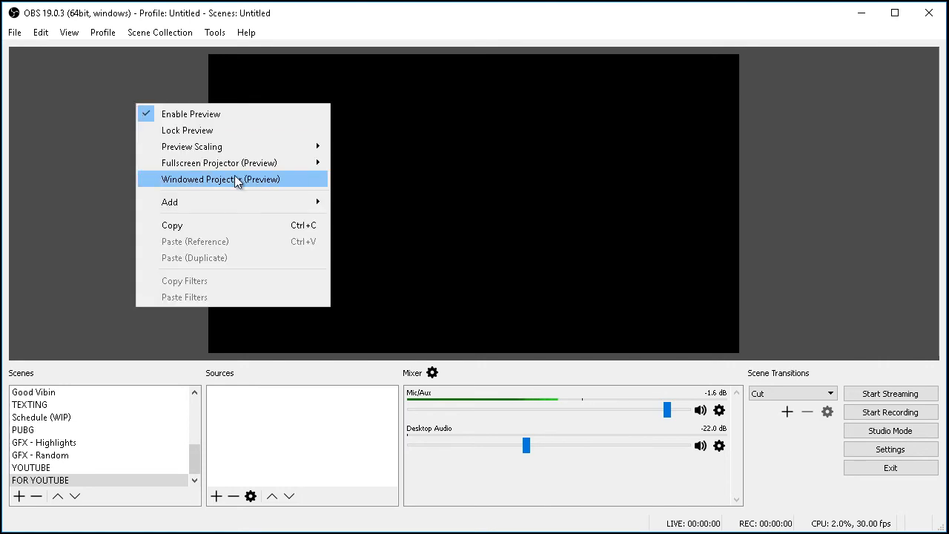
mouse_move(277, 207)
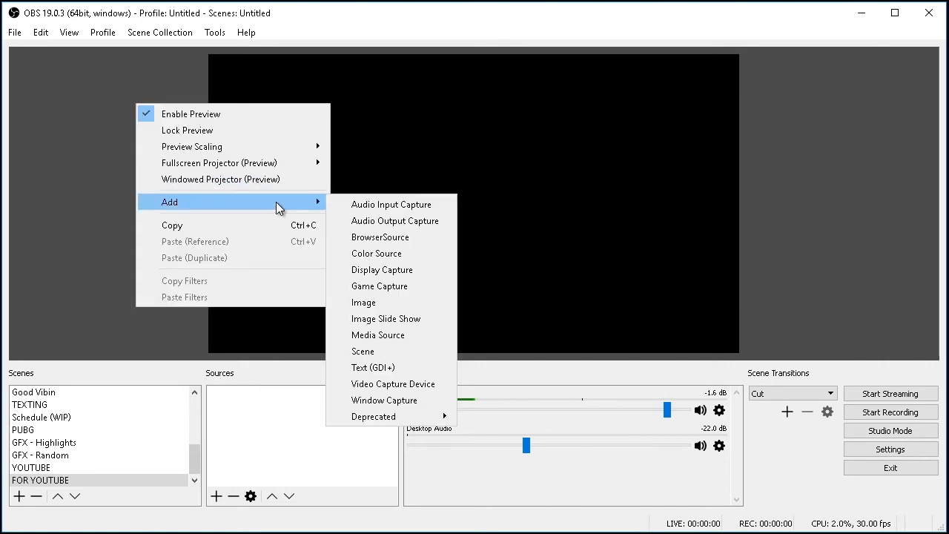
left_click(403, 303)
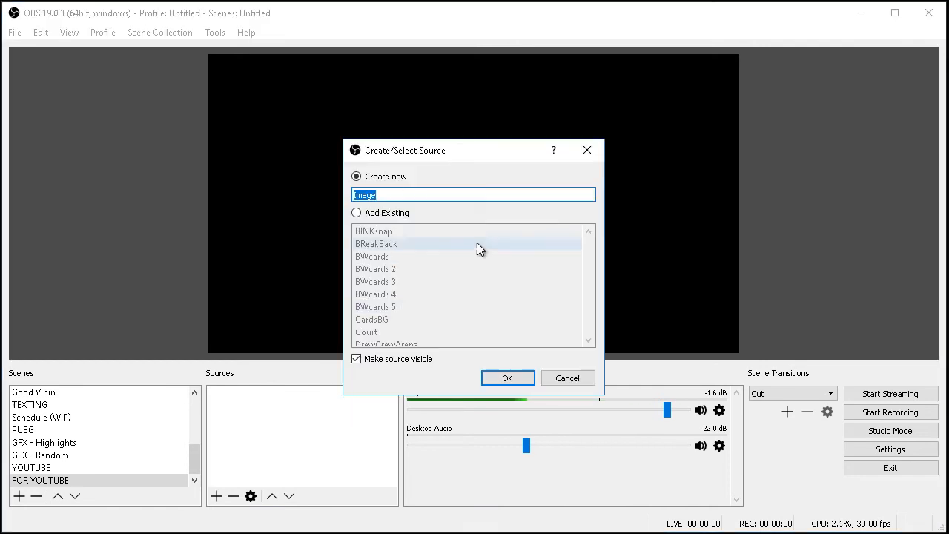
left_click(399, 215)
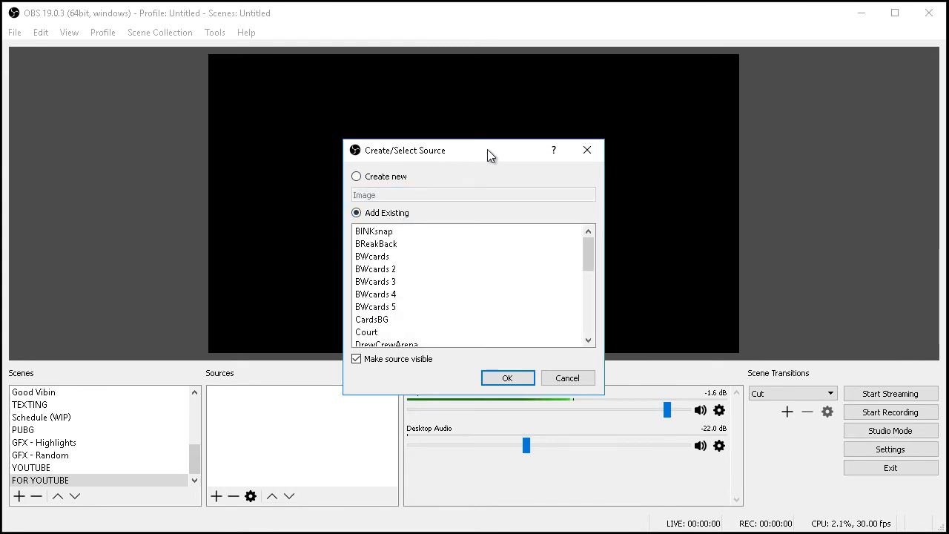
left_click_drag(487, 149, 173, 82)
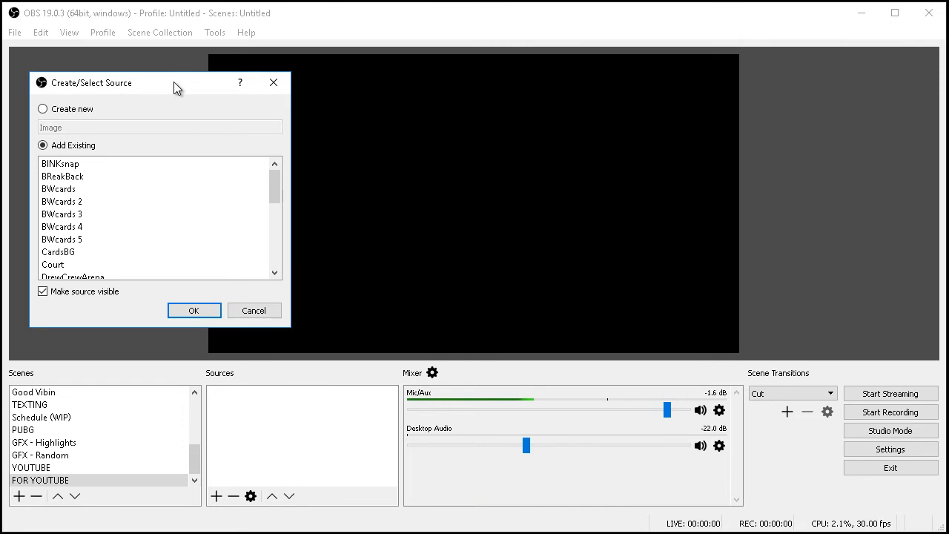
left_click_drag(173, 82, 172, 88)
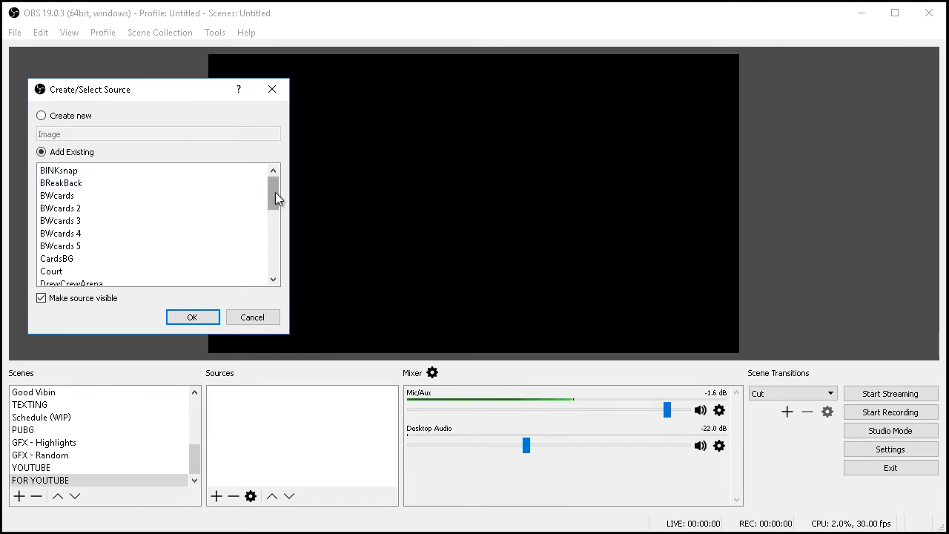
left_click_drag(275, 189, 269, 247)
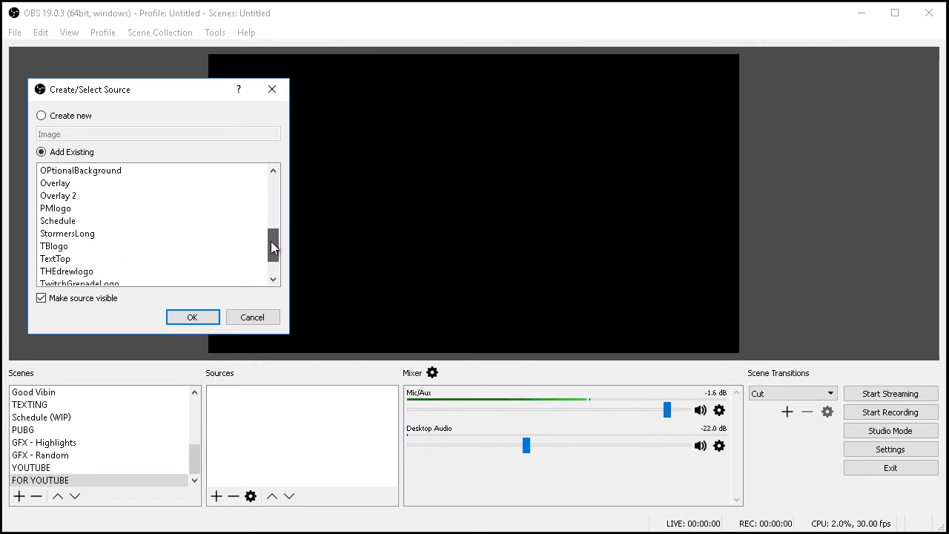
left_click(161, 187)
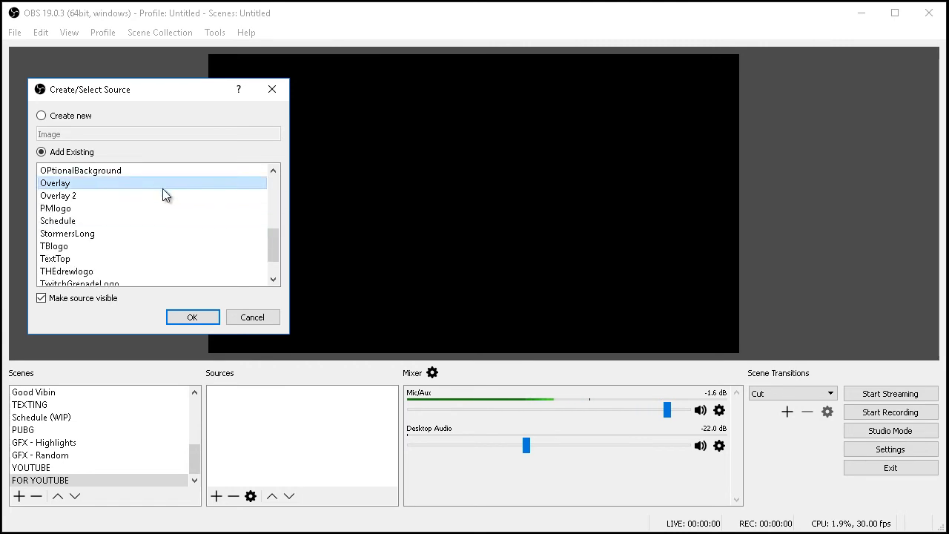
left_click(192, 317)
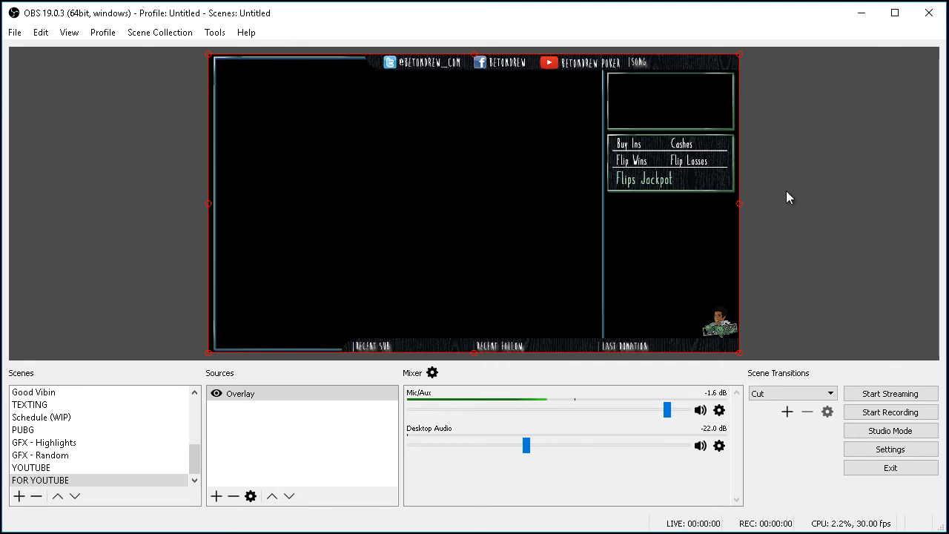
Add the existing image source THEdrewlogo to the FOR YOUTUBE scene, keeping the source visible.
left_click(816, 178)
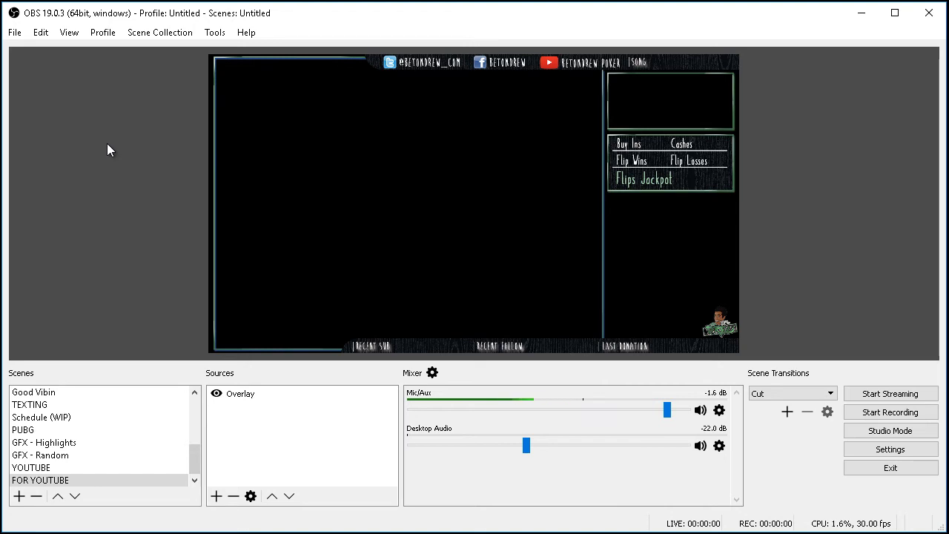
right_click(235, 437)
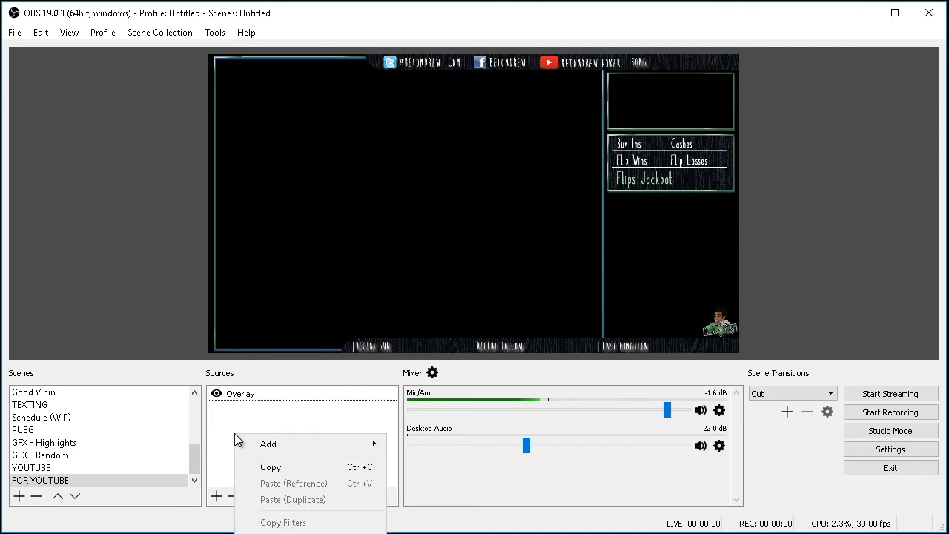
right_click(142, 72)
mouse_move(245, 161)
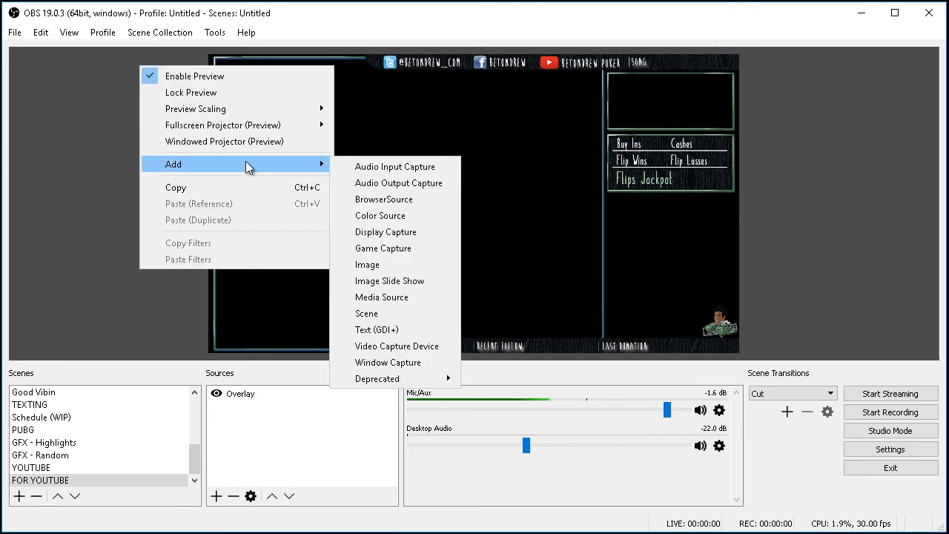
left_click(439, 254)
left_click(355, 213)
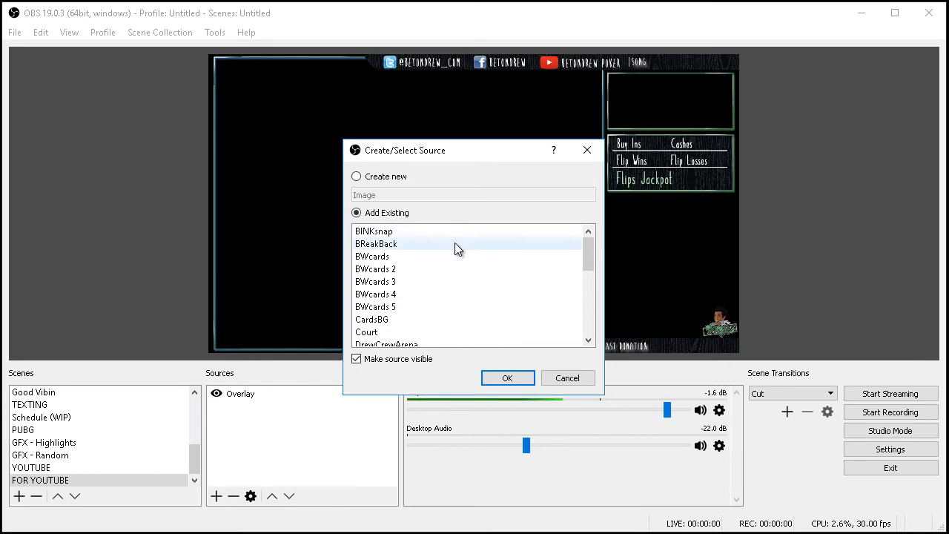
scroll(447, 254, "down", 2)
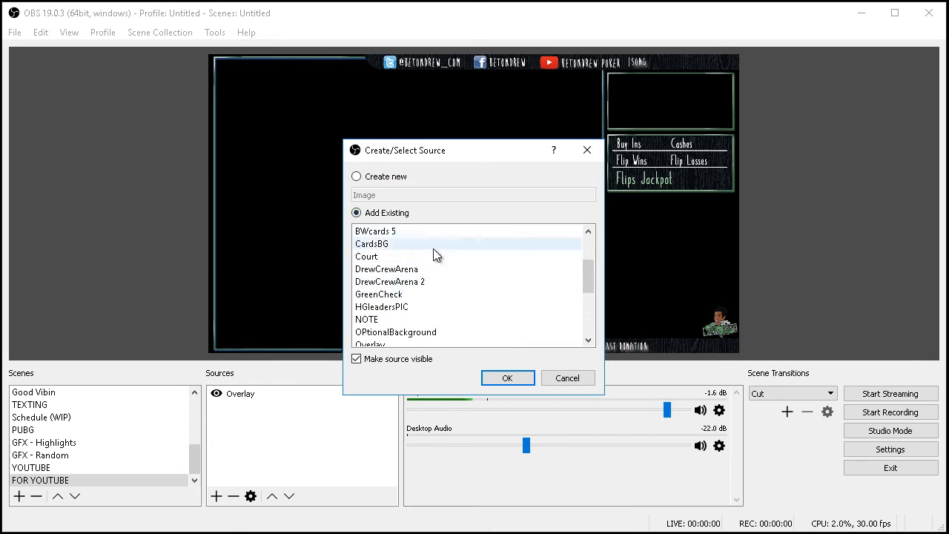
scroll(473, 252, "down", 2)
scroll(473, 252, "down", 2)
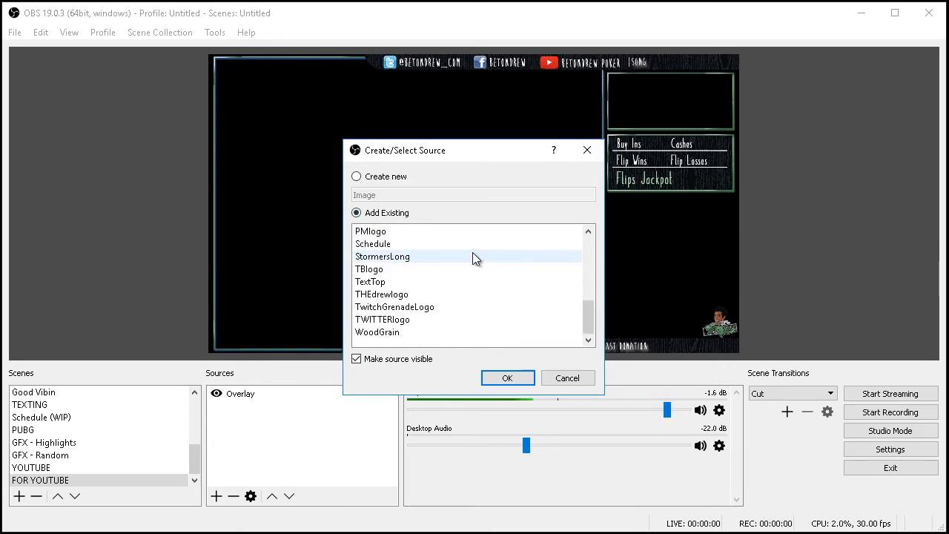
left_click(439, 294)
left_click(494, 387)
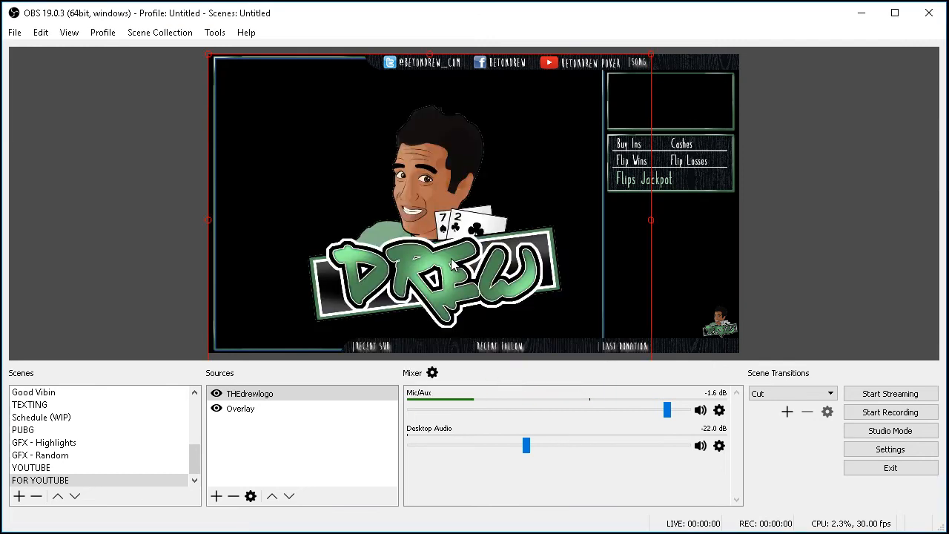
Shrink the THEdrewlogo image to about half its size and place it inside the overlay's large main frame.
left_click_drag(458, 237, 494, 262)
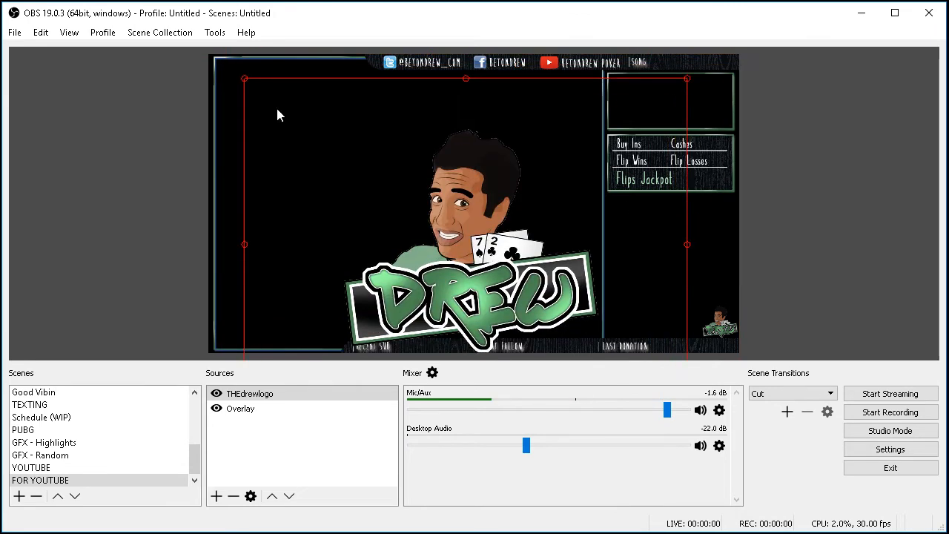
left_click_drag(244, 76, 378, 171)
left_click_drag(442, 211, 339, 169)
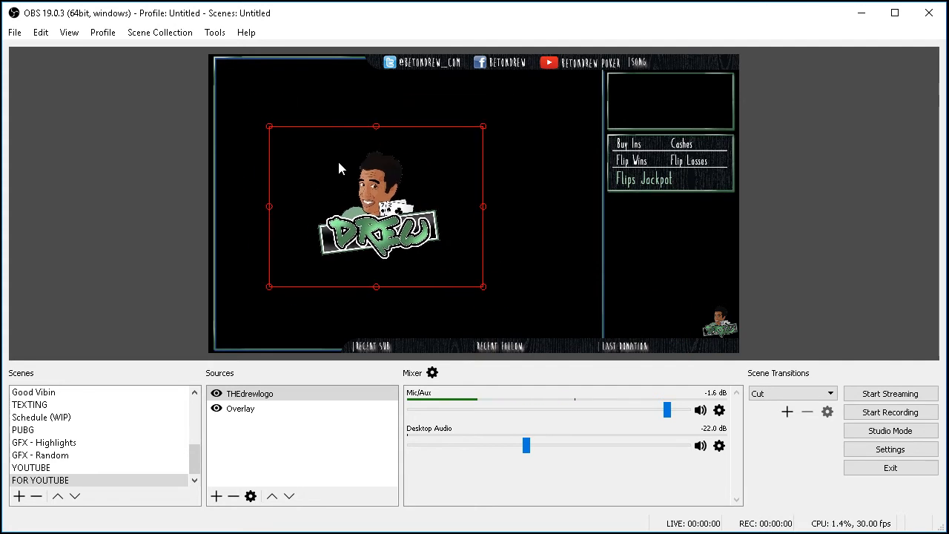
left_click_drag(339, 191, 338, 163)
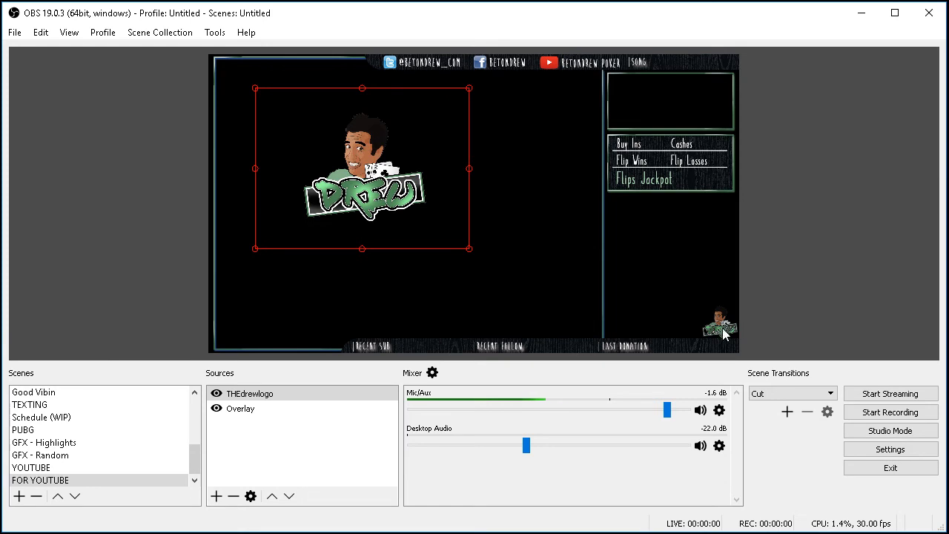
left_click_drag(335, 153, 378, 192)
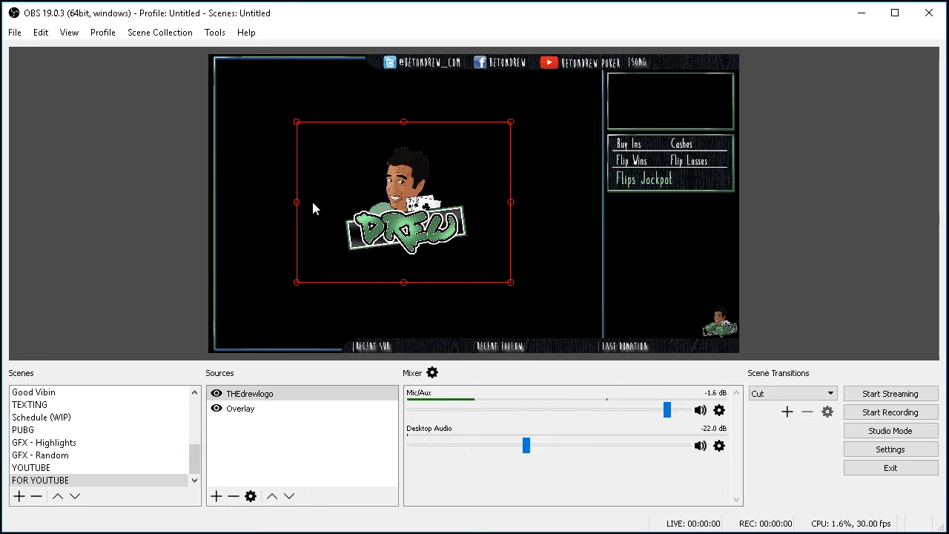
Try squeezing in the logo's left edge, restore its full width, and shift the logo slightly up and left.
left_click_drag(297, 202, 353, 203)
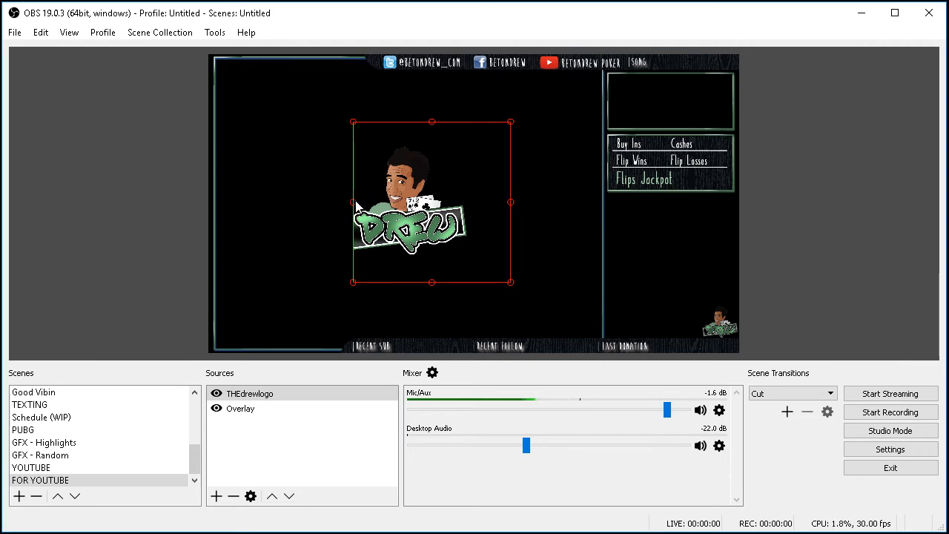
left_click_drag(355, 202, 291, 203)
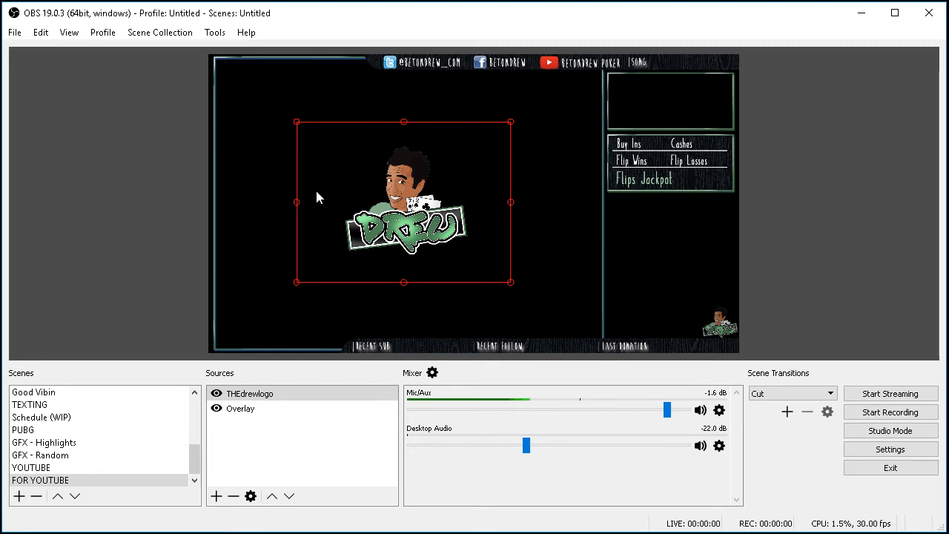
left_click_drag(399, 197, 369, 176)
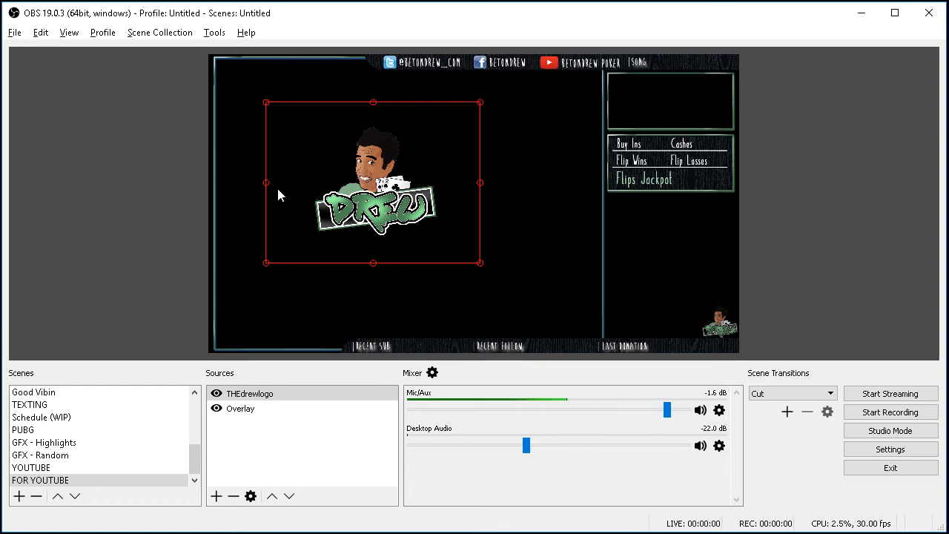
Remove the THEdrewlogo source from the FOR YOUTUBE scene and confirm the removal.
left_click(322, 396)
right_click(321, 393)
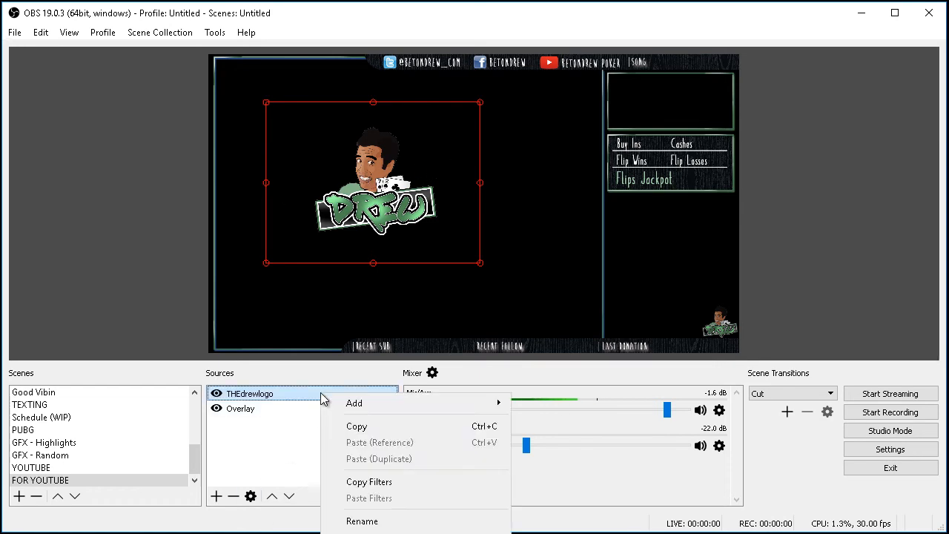
left_click(362, 529)
left_click(498, 300)
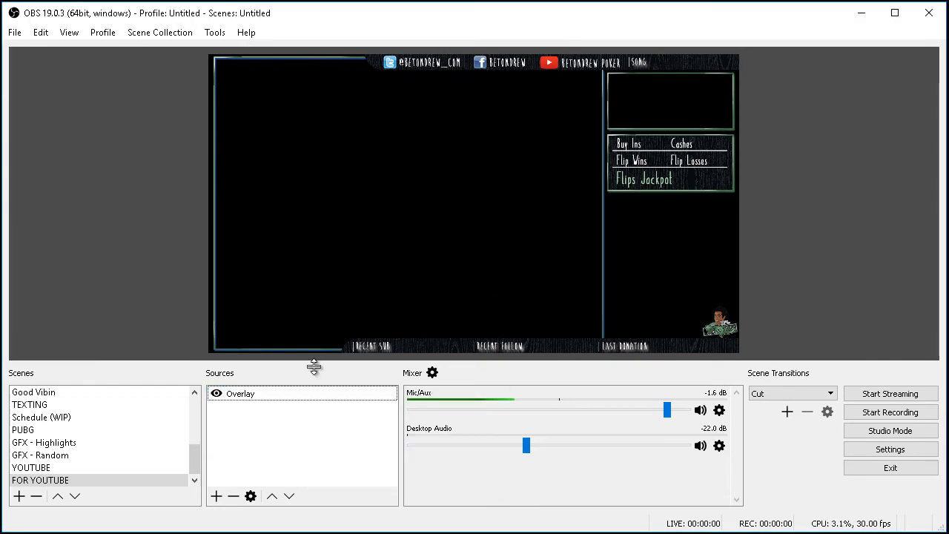
Add the existing display capture source Main Monitor to the FOR YOUTUBE scene, keeping the source visible.
right_click(245, 422)
mouse_move(297, 433)
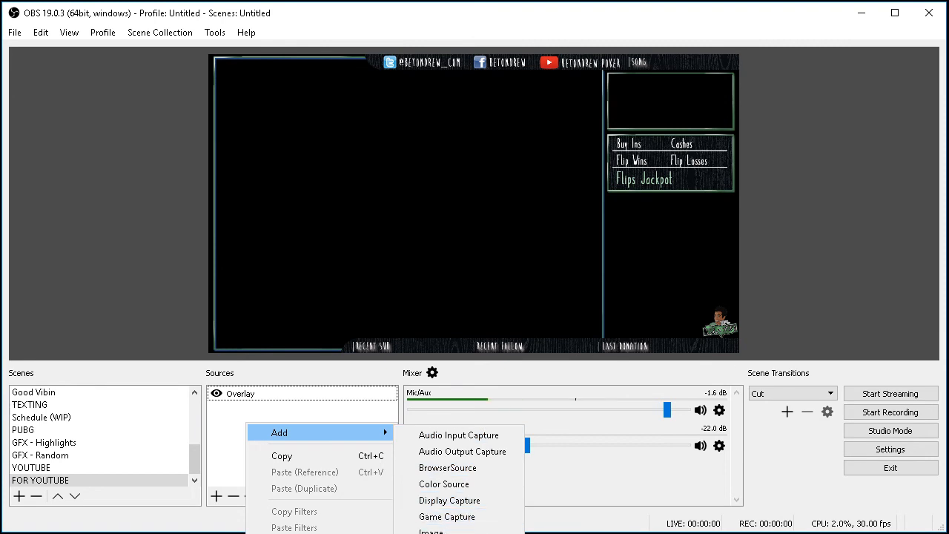
right_click(119, 102)
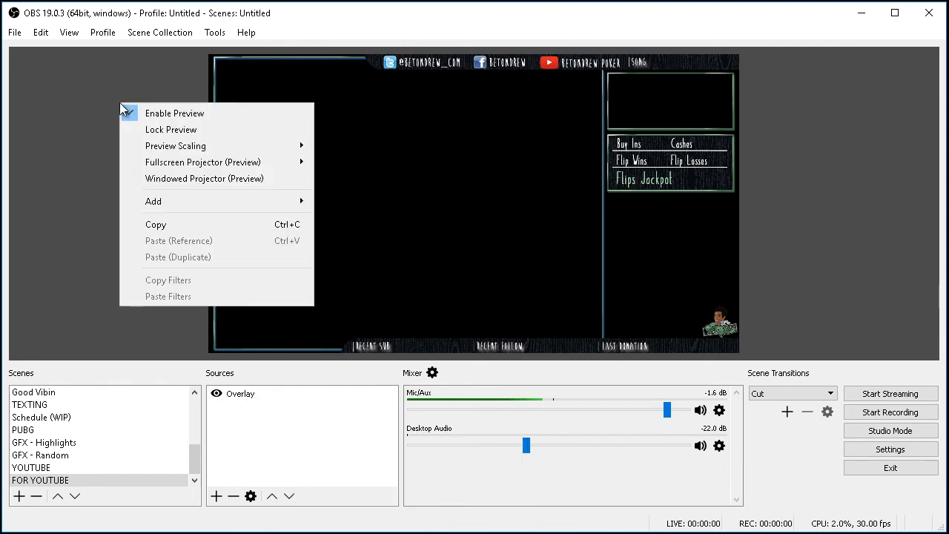
mouse_move(272, 201)
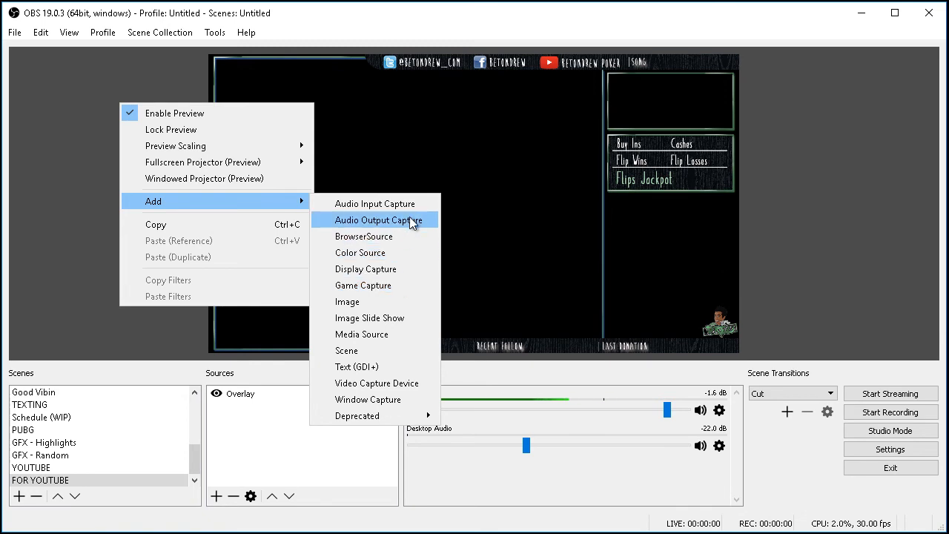
left_click(407, 268)
left_click_drag(482, 150, 393, 99)
left_click(270, 161)
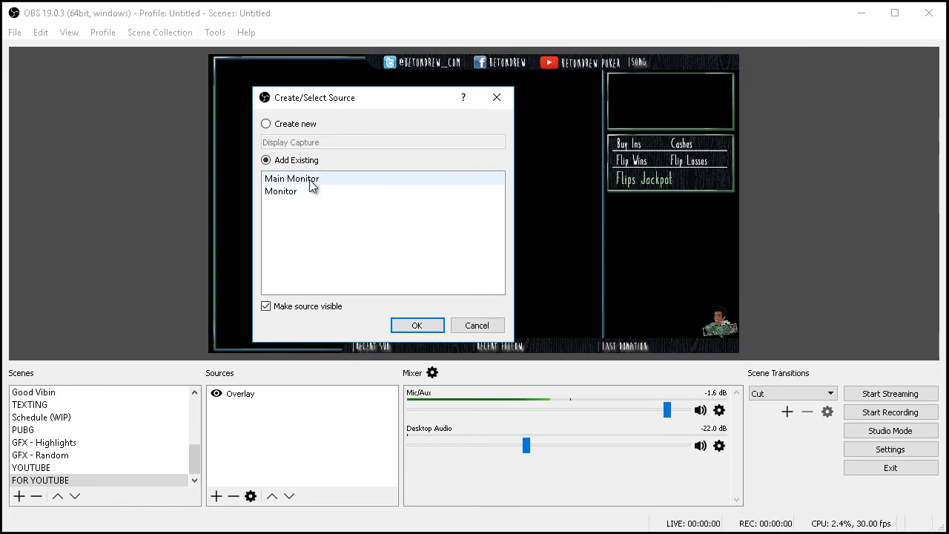
left_click(310, 183)
left_click(310, 190)
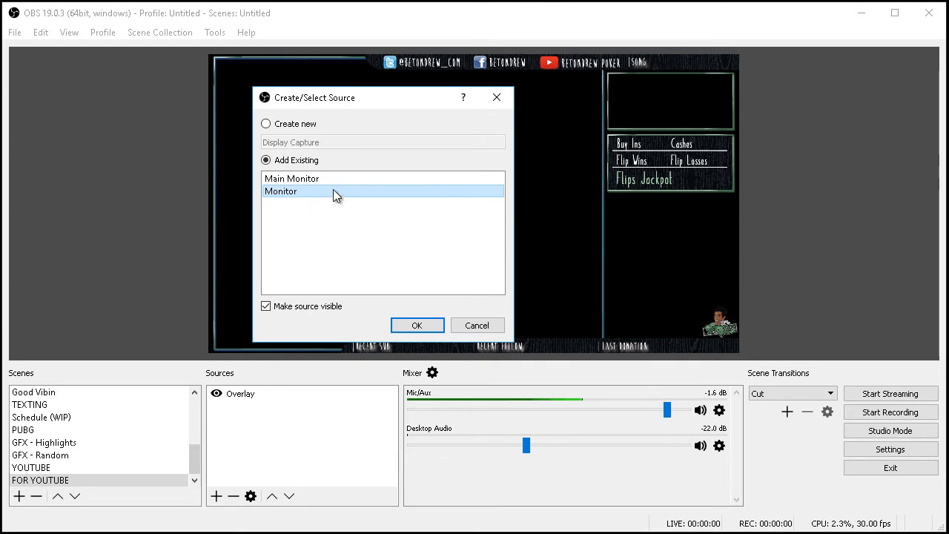
left_click(335, 178)
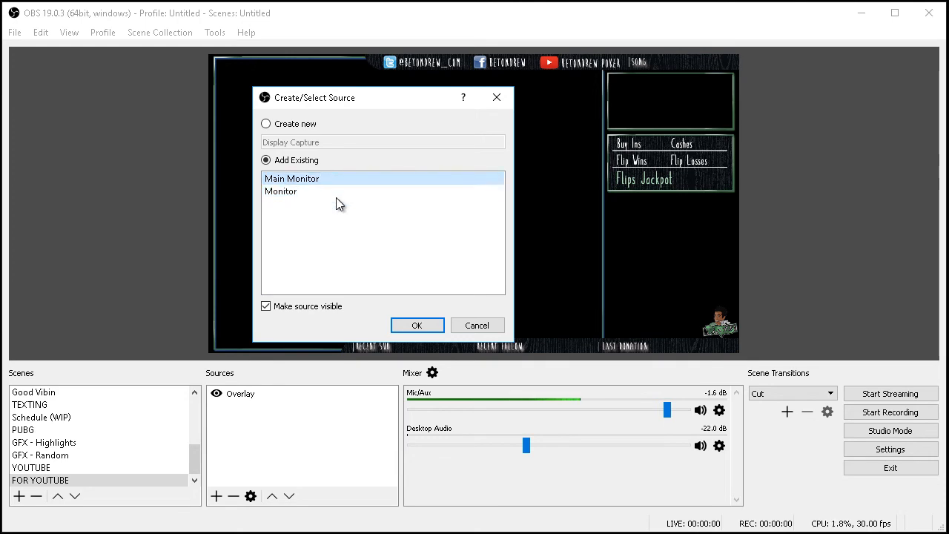
left_click(338, 191)
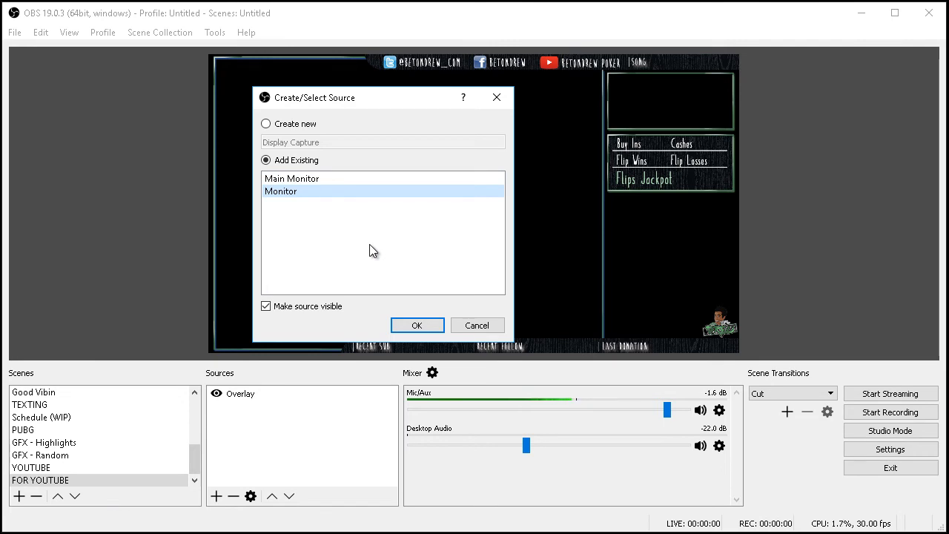
left_click(360, 178)
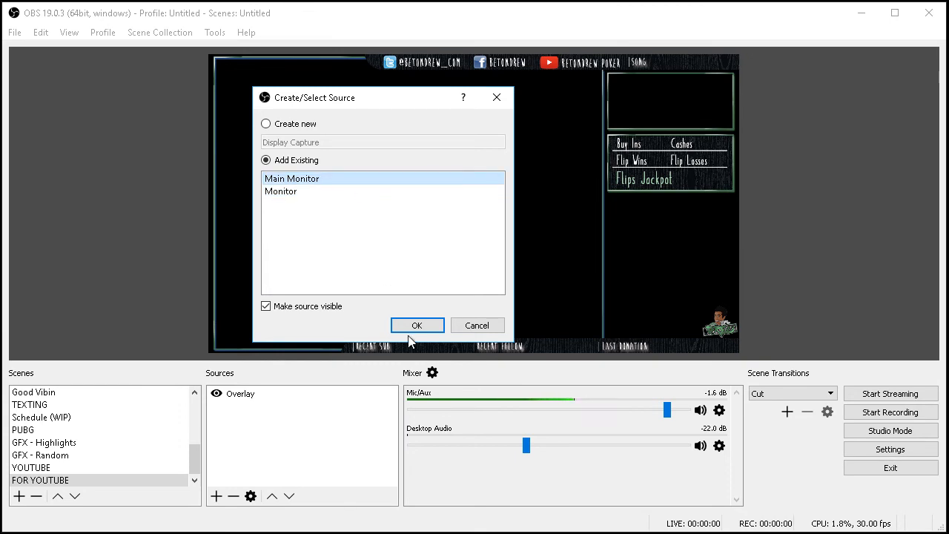
left_click(434, 327)
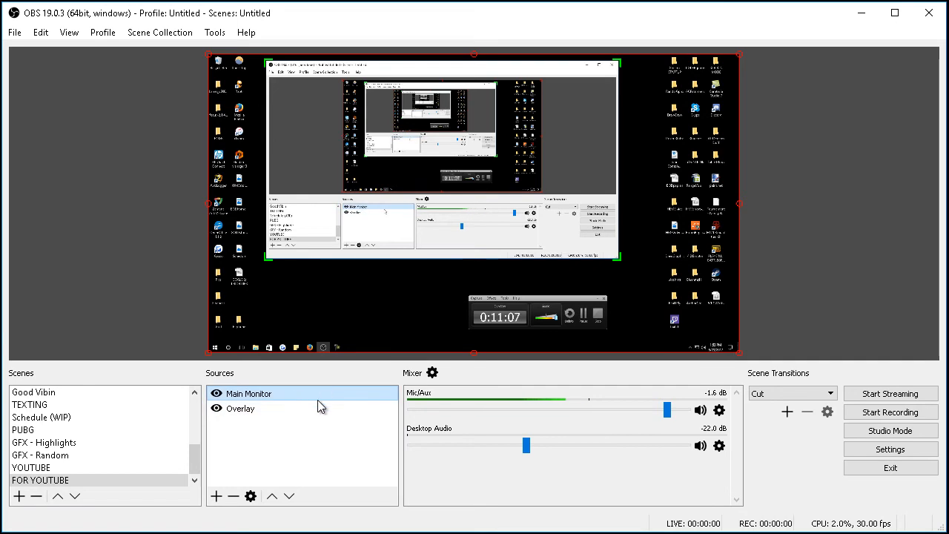
Move the Overlay source above Main Monitor in the source order.
left_click(272, 394)
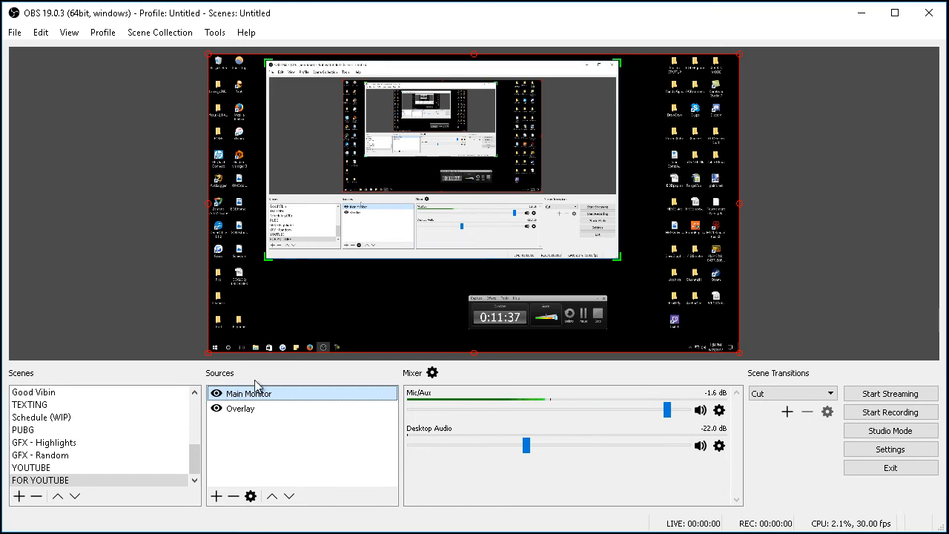
left_click(266, 408)
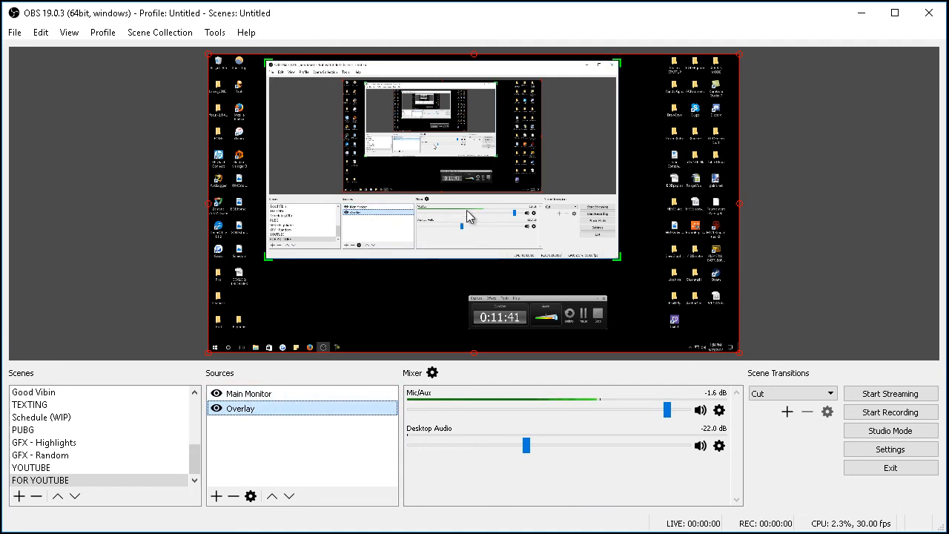
right_click(293, 414)
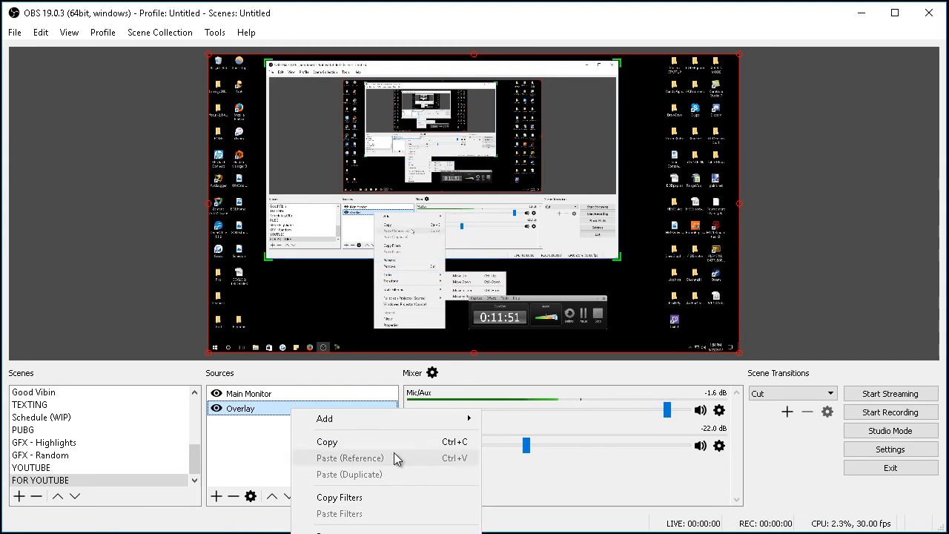
left_click(194, 282)
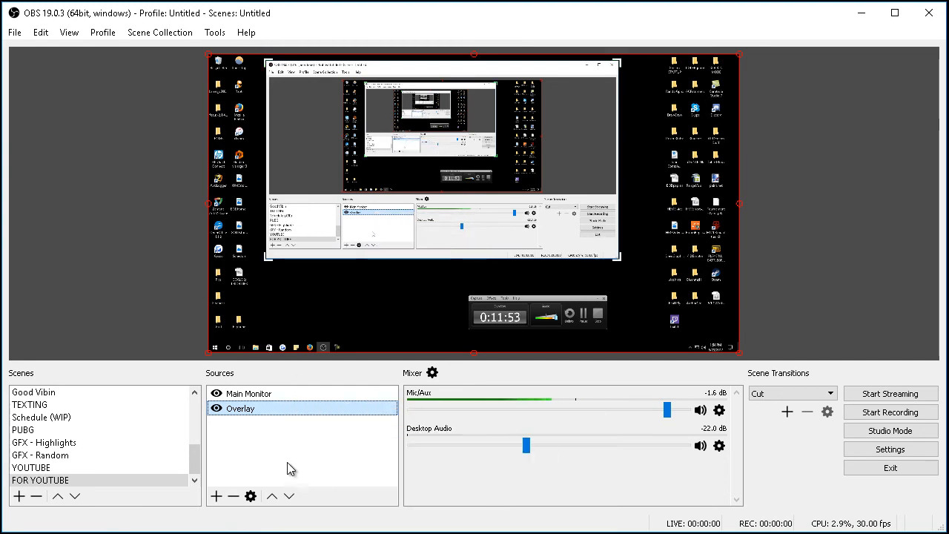
right_click(287, 408)
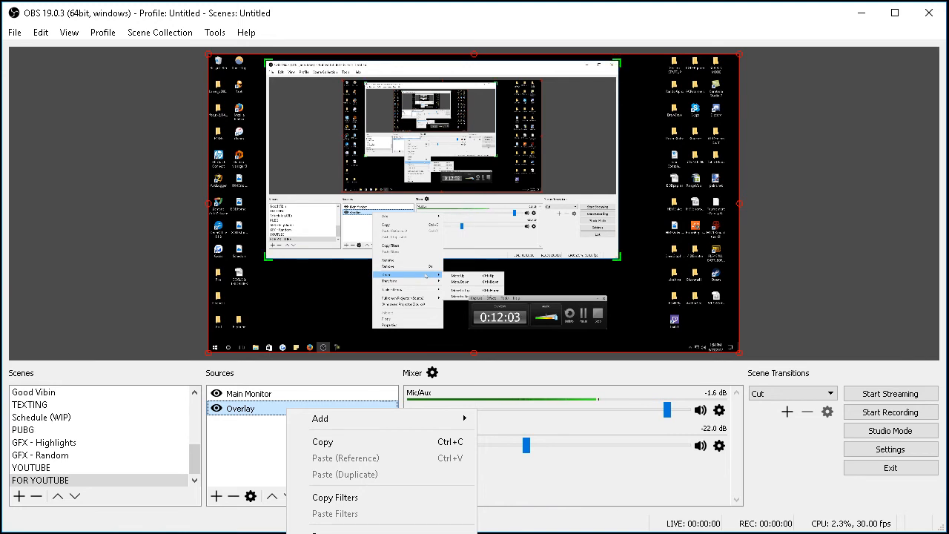
left_click(509, 533)
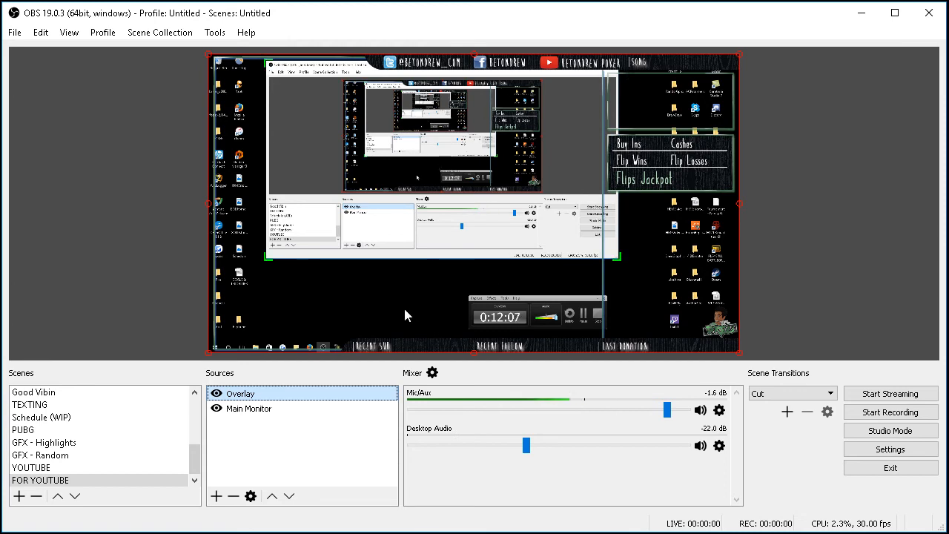
Switch the Main Monitor source repeatedly above and below Overlay in the source order, ending with it on top.
left_click(267, 412)
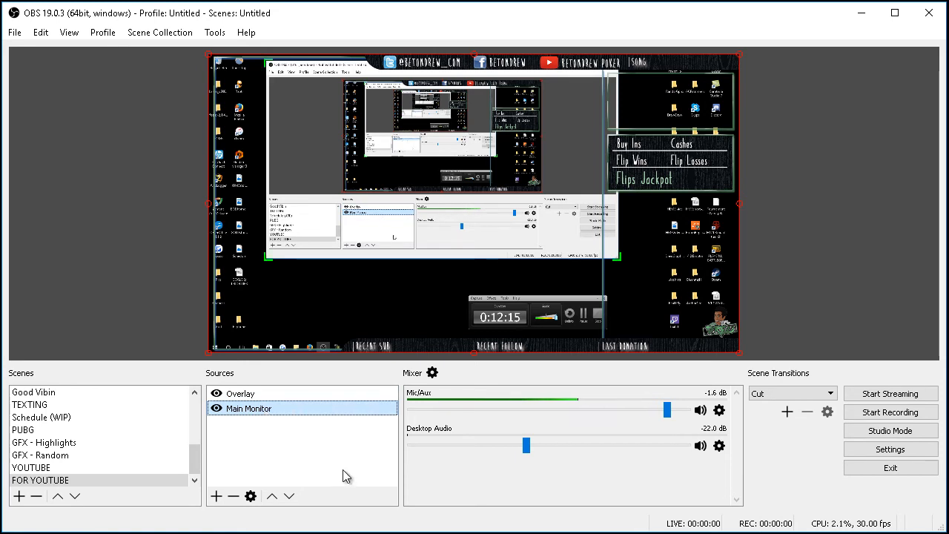
key("ctrl+Up")
key("ctrl+Down")
key("ctrl+Up")
key("ctrl+Down")
key("ctrl+Up")
key("ctrl+Down")
key("ctrl+Up")
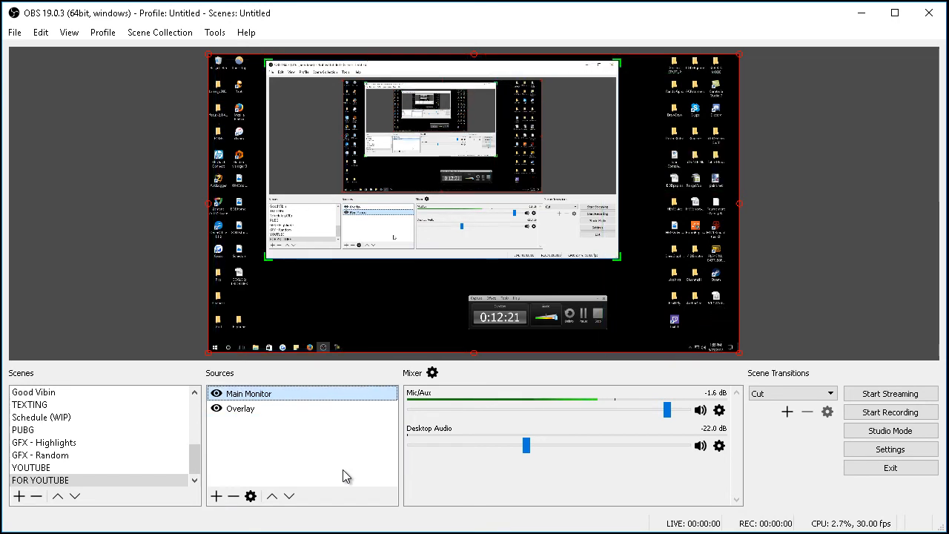
key("ctrl+Down")
key("ctrl+Up")
key("ctrl+Down")
key("ctrl+Up")
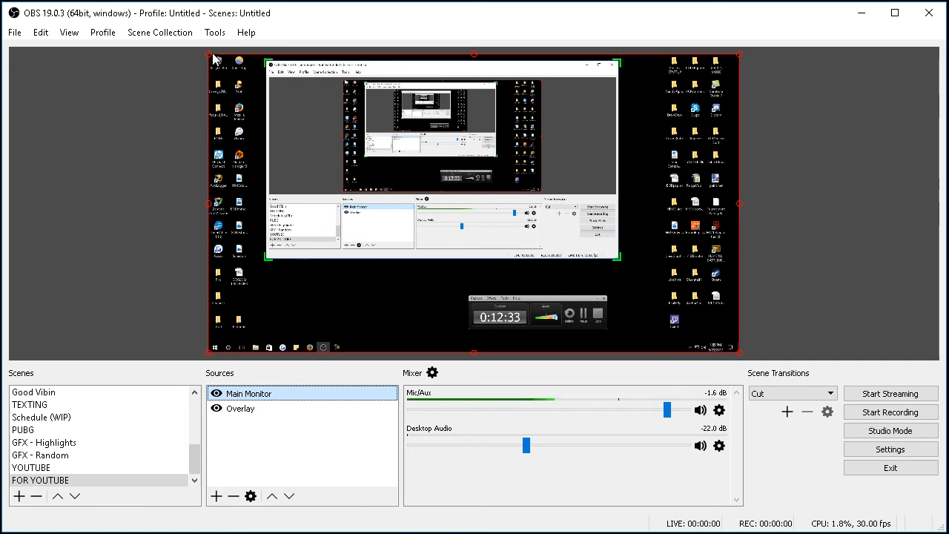
Scale the Main Monitor capture down to about two thirds and place it inside the overlay's large main frame.
left_click_drag(210, 57, 403, 156)
left_click_drag(552, 226, 402, 165)
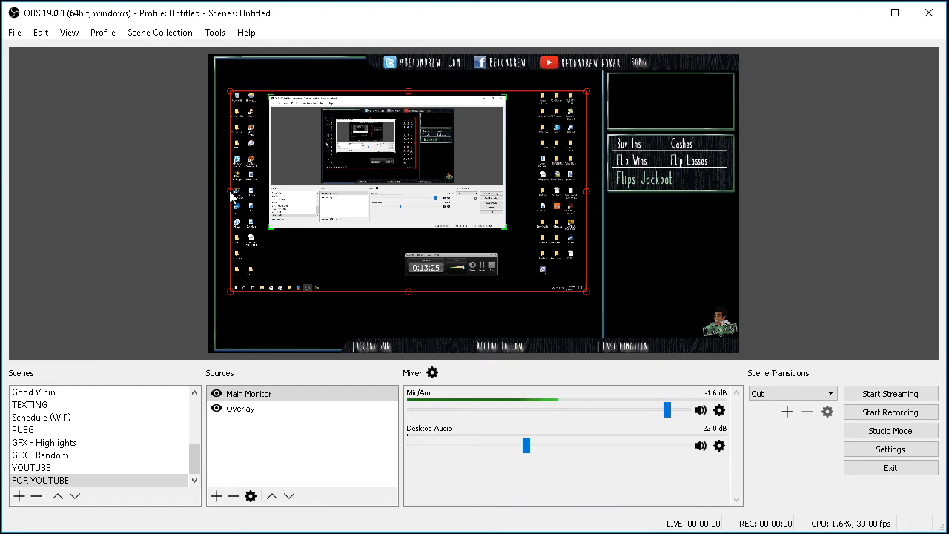
Crop all four sides of the Main Monitor capture so only the OBS window area remains.
left_click_drag(229, 191, 260, 194)
left_click_drag(264, 193, 266, 193)
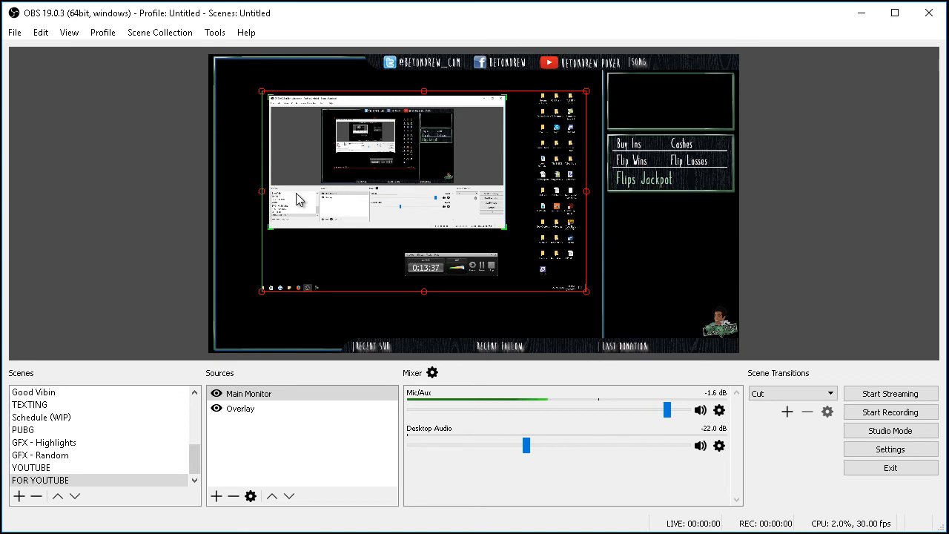
left_click_drag(264, 195, 270, 196)
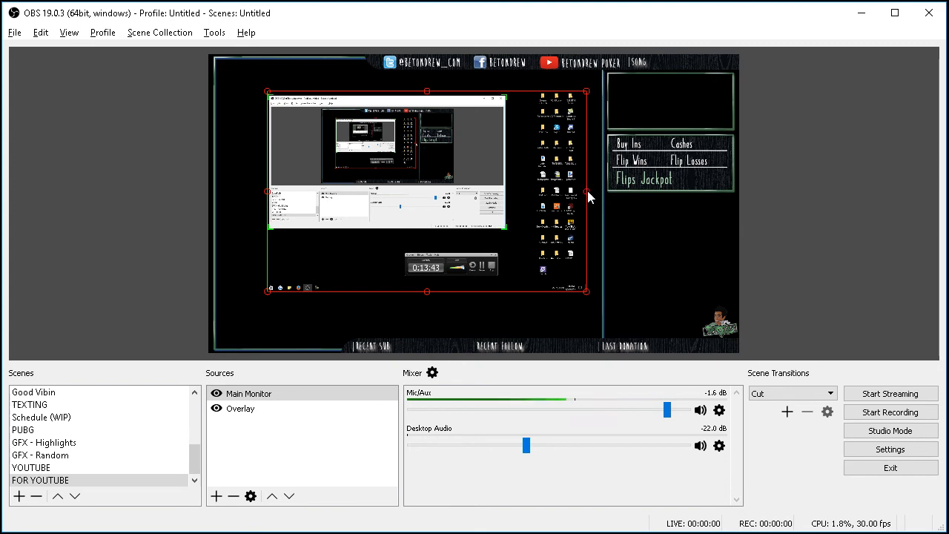
left_click_drag(587, 191, 505, 191)
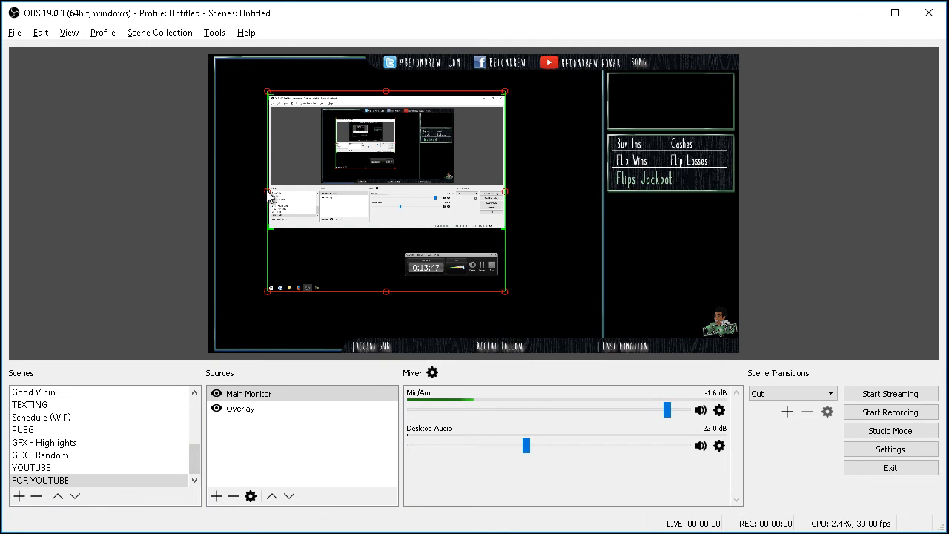
left_click_drag(269, 191, 271, 191)
left_click_drag(387, 90, 388, 94)
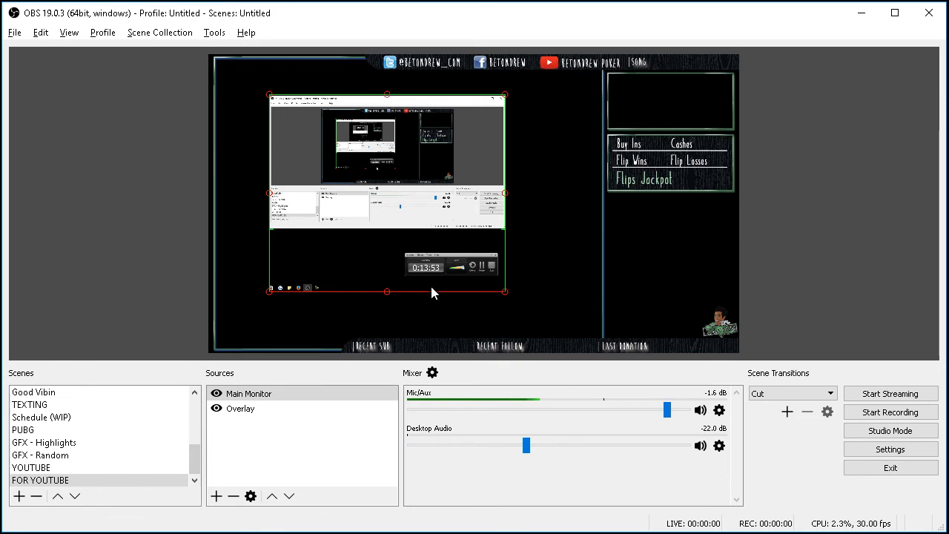
left_click_drag(387, 292, 390, 229)
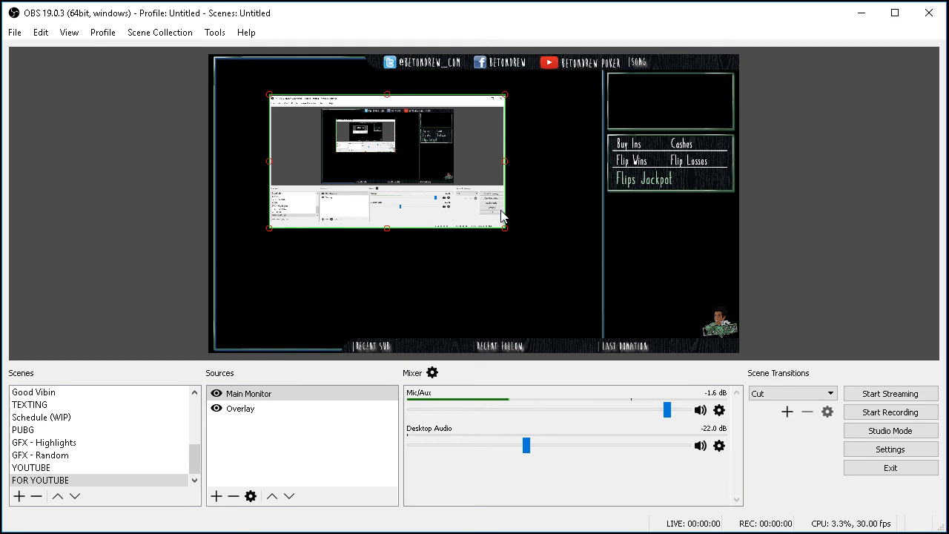
Enlarge the cropped Main Monitor capture to about twice its size and place it near the upper-left corner of the overlay's main frame.
left_click_drag(508, 229, 738, 343)
left_click_drag(629, 279, 668, 533)
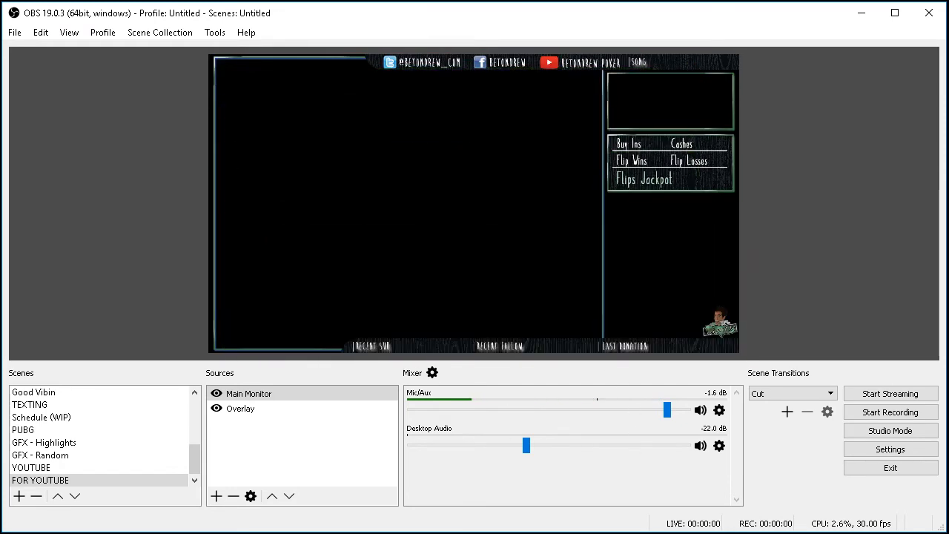
left_click_drag(667, 533, 579, 241)
mouse_move(502, 187)
left_mouse_down()
mouse_move(506, 201)
mouse_move(496, 202)
mouse_move(504, 200)
left_mouse_up()
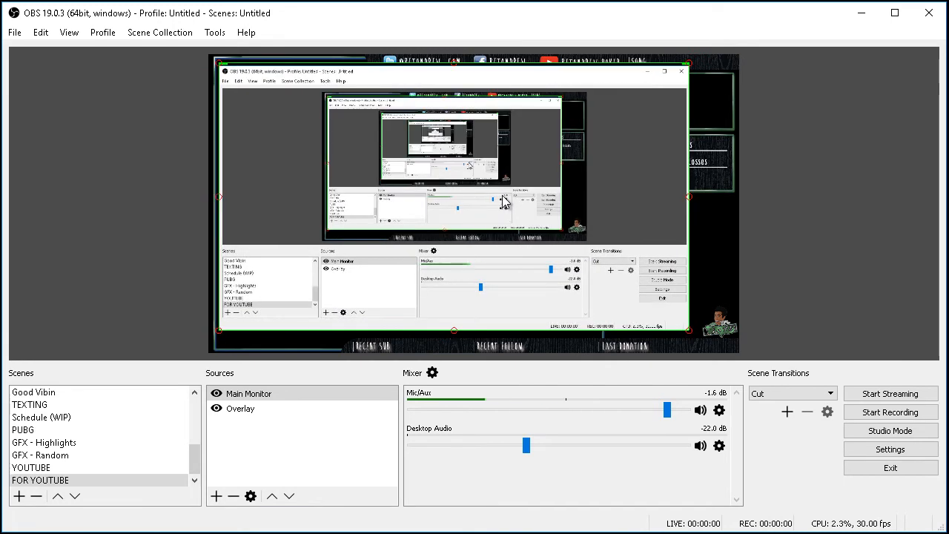
Nudge the Main Monitor capture into the main frame's upper-left corner and adjust its right and bottom crop edges to match the frame.
left_click(347, 172)
left_click(347, 167)
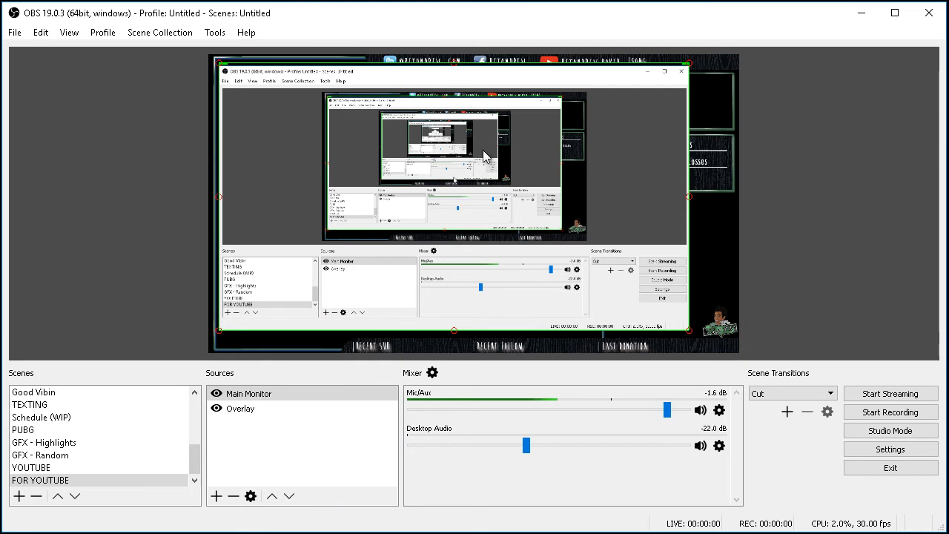
key("Left")
key("Left")
key("Left")
key("Left")
key("Left")
key("Left")
key("Left")
key("Left")
key("Left")
key("Left")
key("Left")
key("Left")
key("Left")
key("Up")
key("Up")
key("Up")
key("Up")
key("Up")
key("Up")
key("Up")
key("Up")
key("Up")
key("Up")
key("Up")
key("Up")
key("Up")
key("Up")
key("Up")
key("Up")
key("Up")
key("Up")
key("Up")
key("Up")
key("Up")
key("Up")
key("Up")
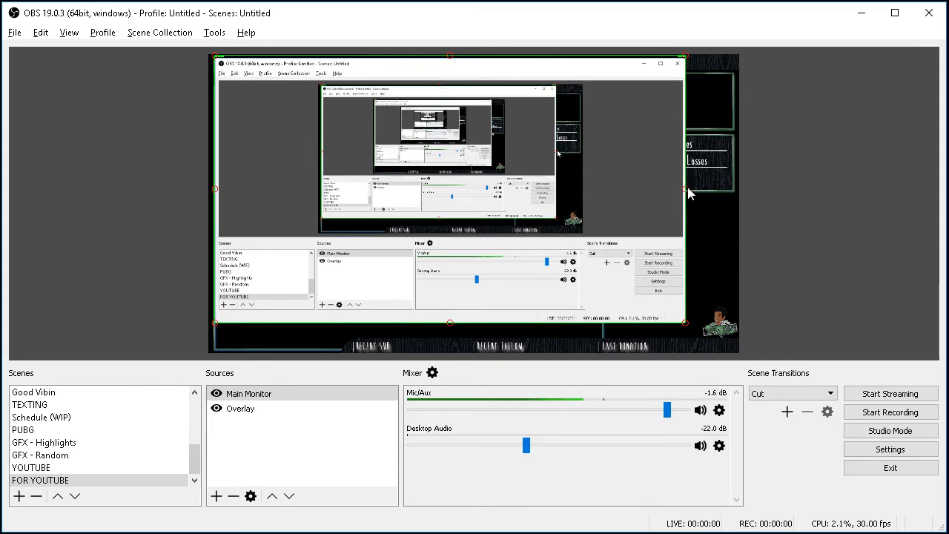
left_click_drag(685, 193, 606, 206)
left_click_drag(408, 321, 412, 350)
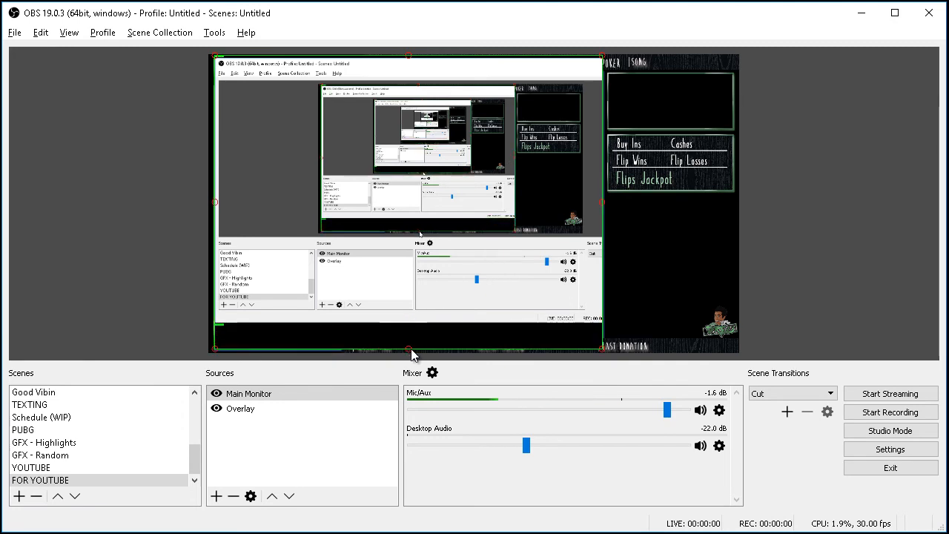
Move the Main Monitor source below Overlay in the source order and deselect it.
left_click(297, 396)
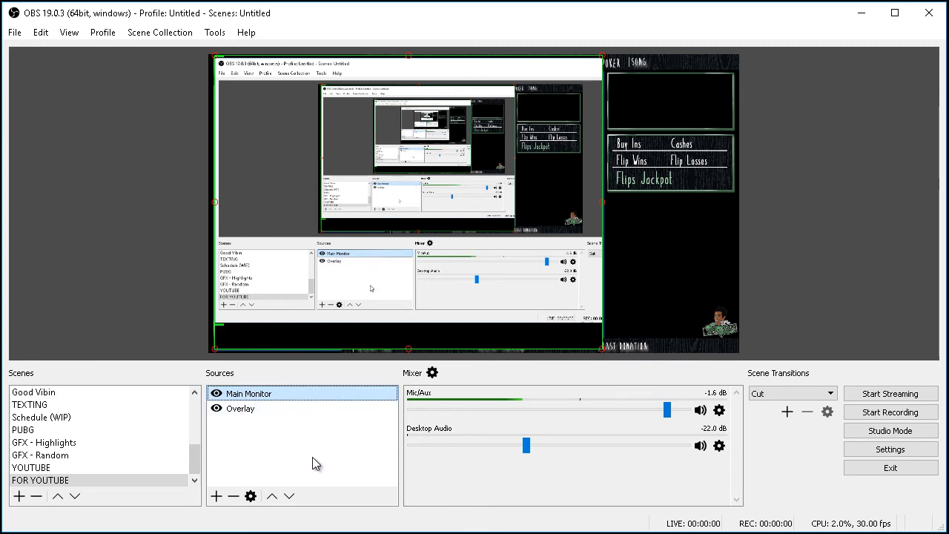
key("ctrl+Down")
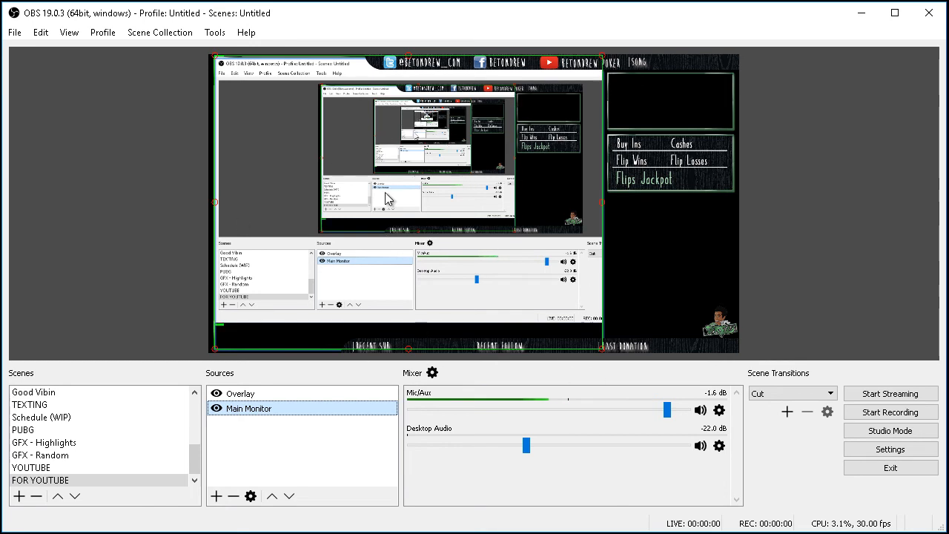
left_click(62, 110)
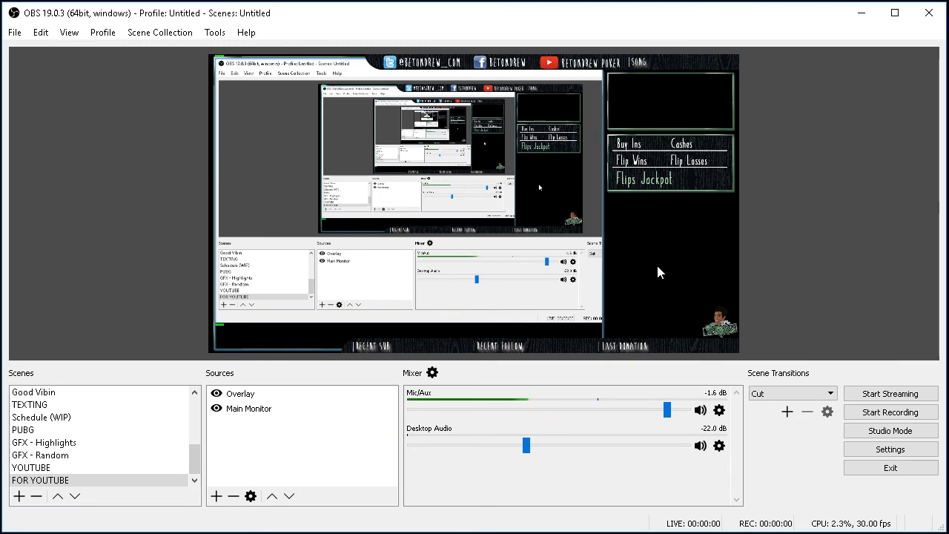
Add the existing browser source Chat to the FOR YOUTUBE scene, keeping the source visible.
right_click(270, 434)
mouse_move(301, 443)
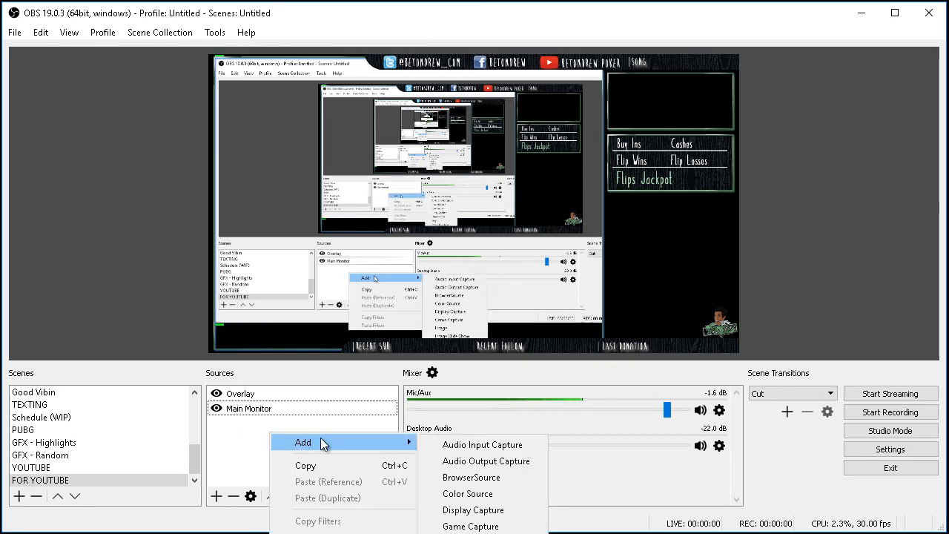
left_click(148, 134)
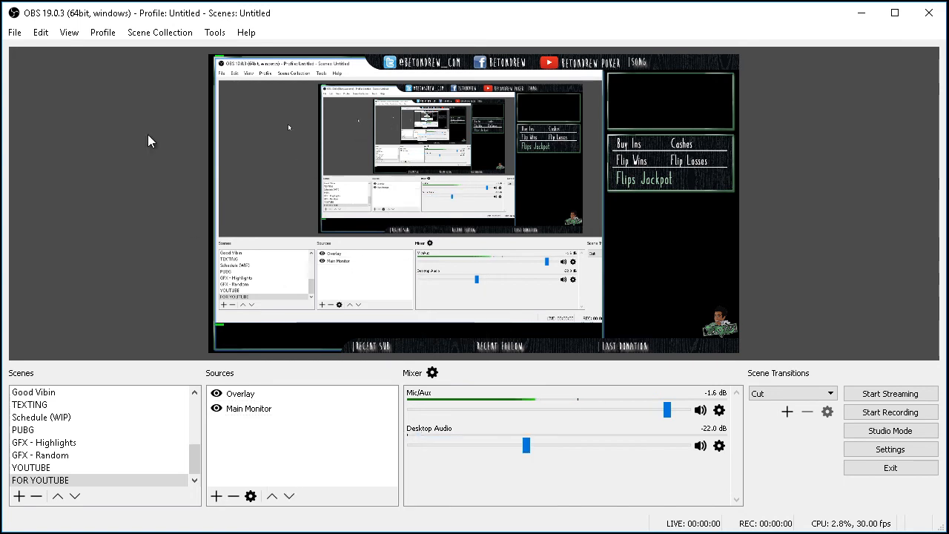
right_click(148, 135)
right_click(113, 138)
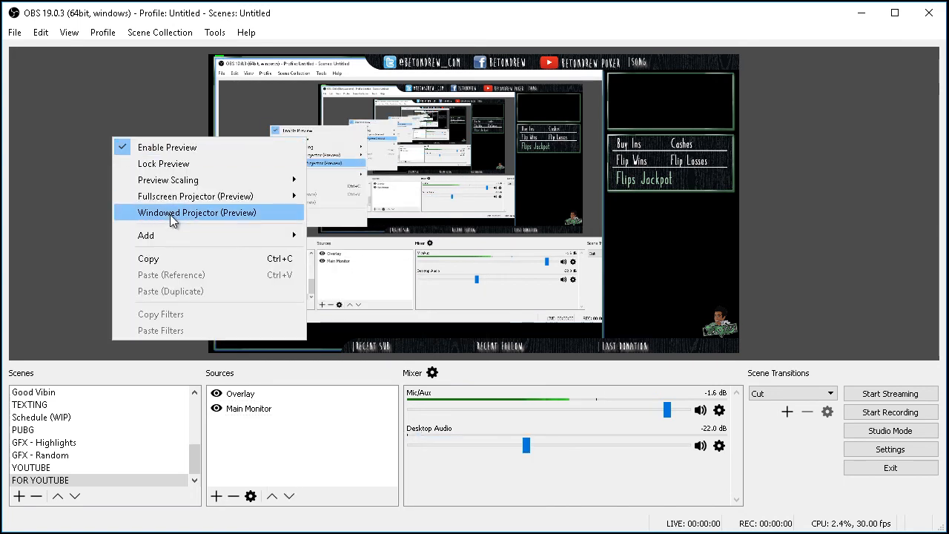
mouse_move(188, 237)
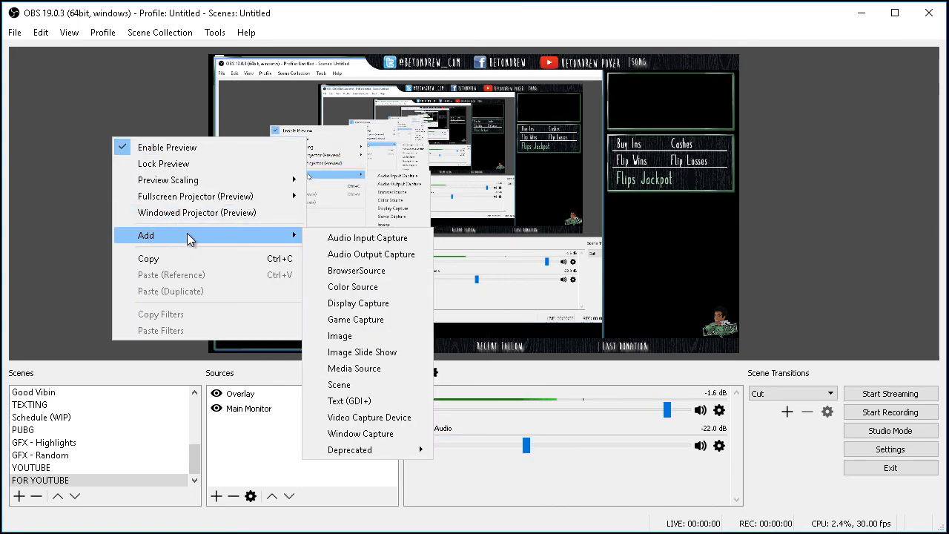
left_click(405, 272)
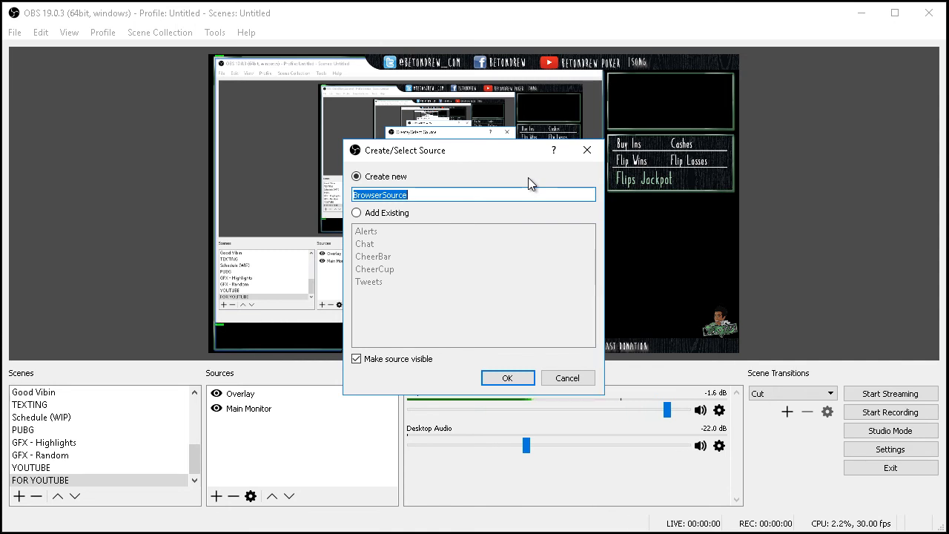
left_click(358, 213)
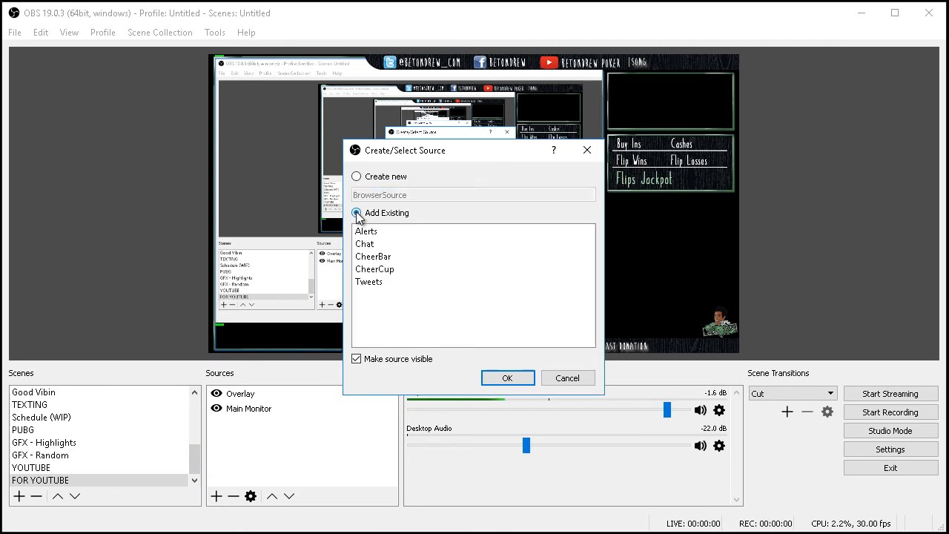
left_click(415, 274)
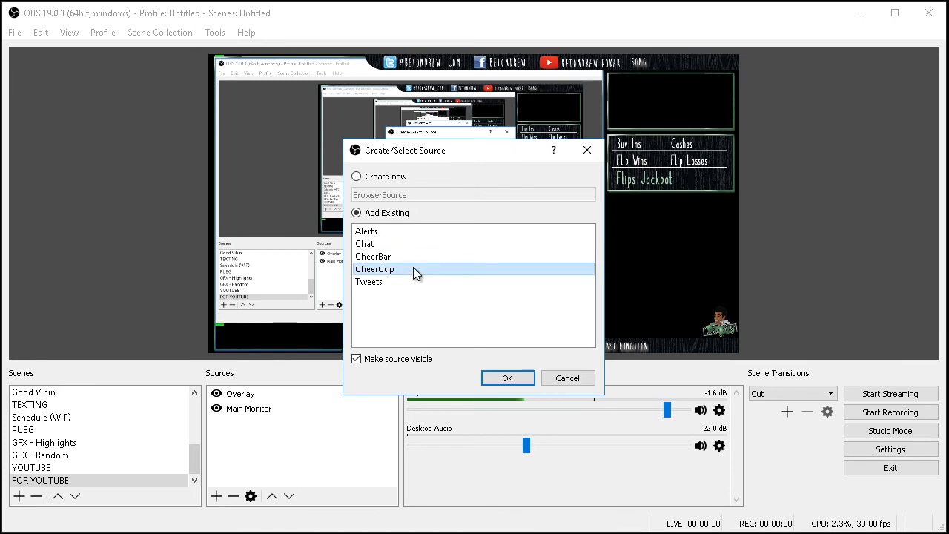
left_click(414, 285)
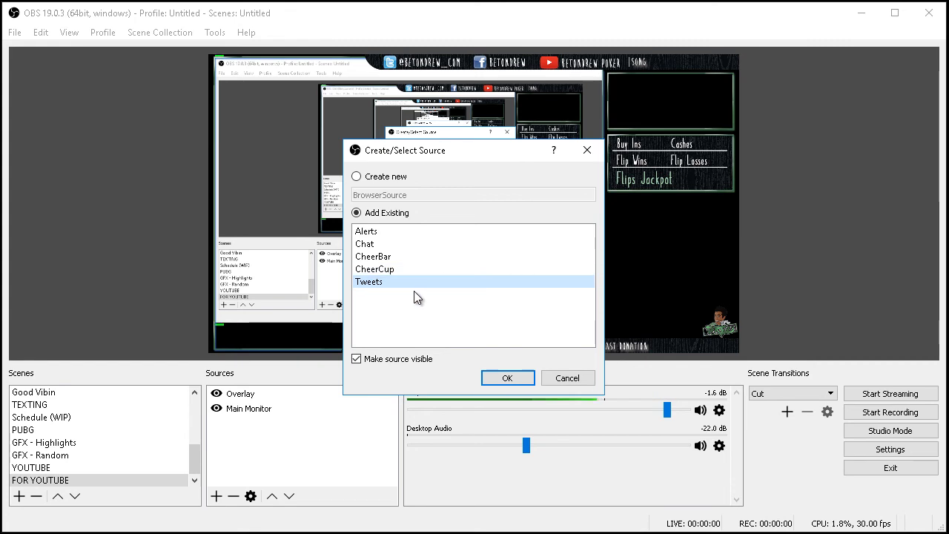
left_click(410, 243)
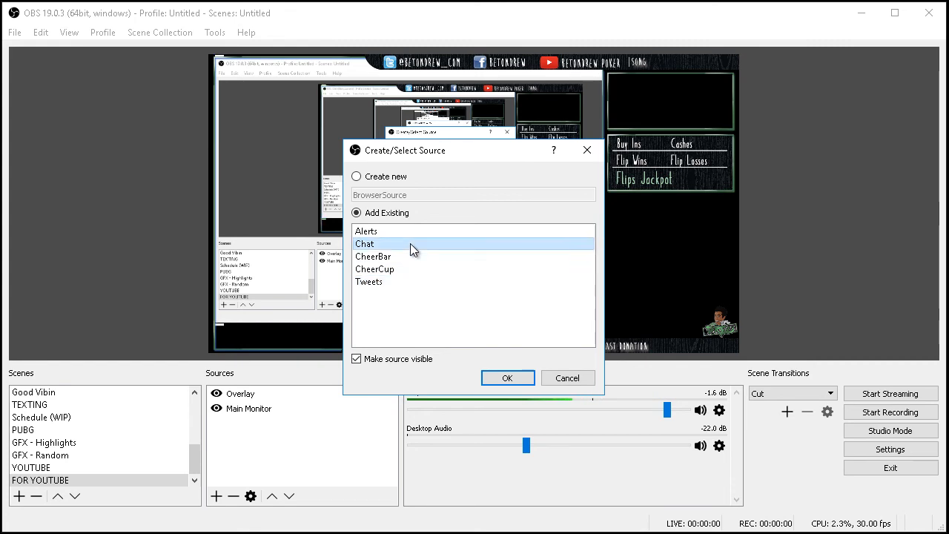
left_click(507, 378)
Place the Chat source below the Flips Jackpot panel and enlarge it to fill the overlay's side column width.
left_click_drag(289, 102, 712, 239)
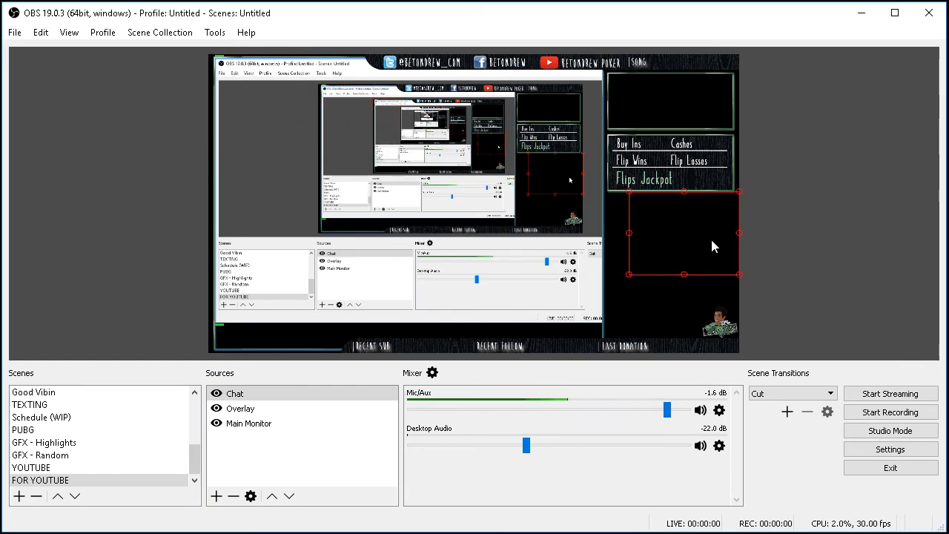
left_click_drag(629, 275, 603, 293)
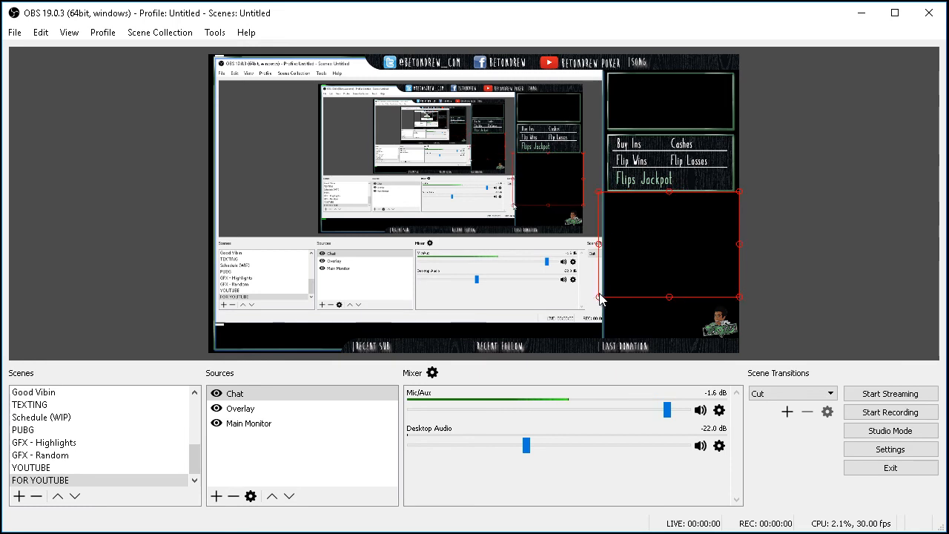
right_click(633, 251)
Look over the Chat source's URL, size, FPS and CSS properties and close them without changes.
right_click(327, 391)
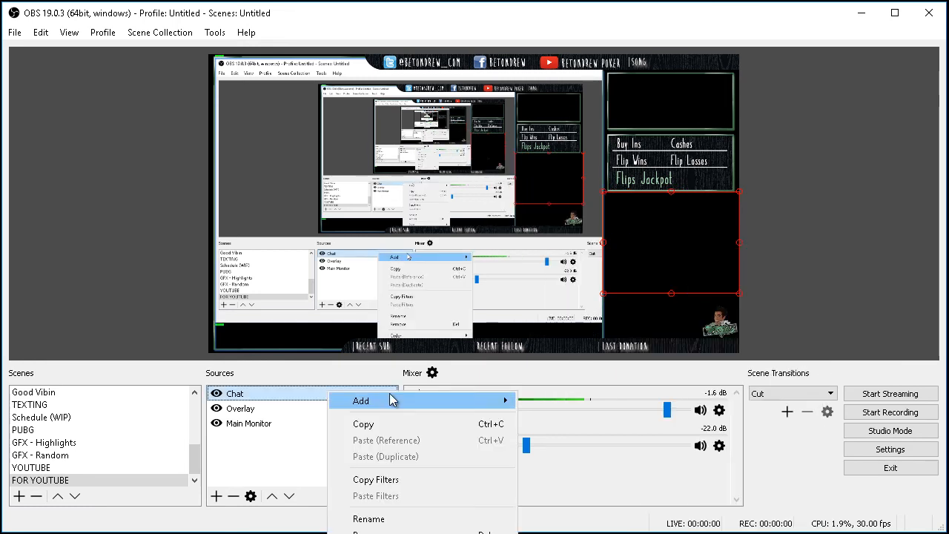
left_click(376, 533)
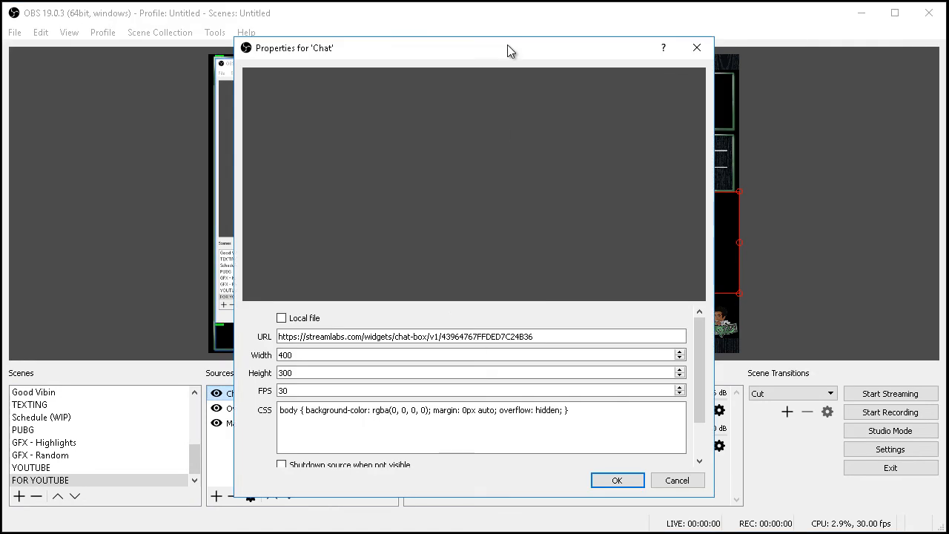
left_click_drag(510, 46, 471, 26)
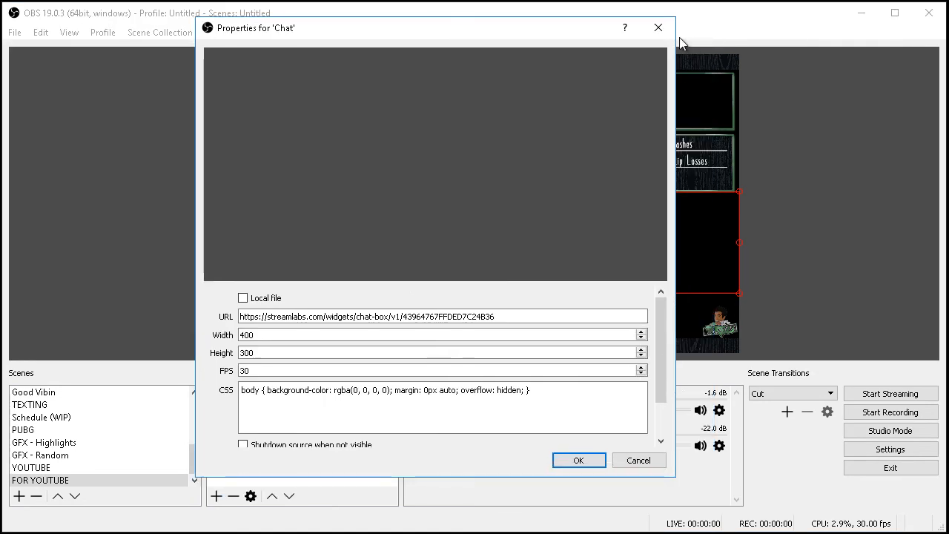
left_click(658, 27)
right_click(266, 456)
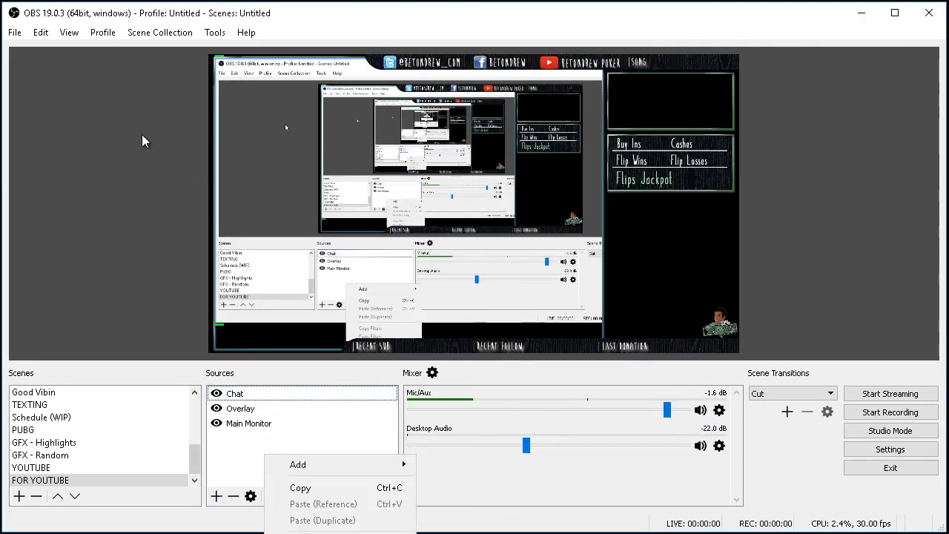
right_click(127, 118)
mouse_move(258, 224)
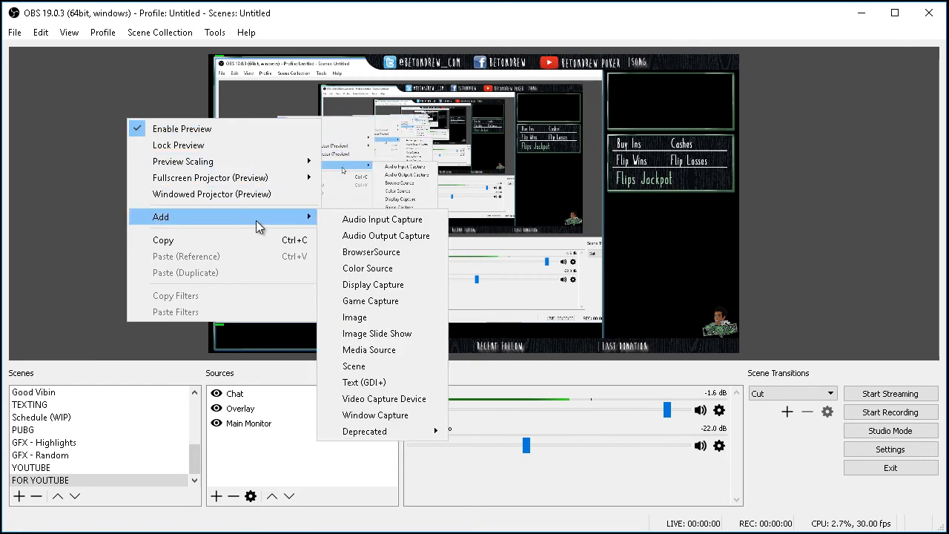
left_click(387, 251)
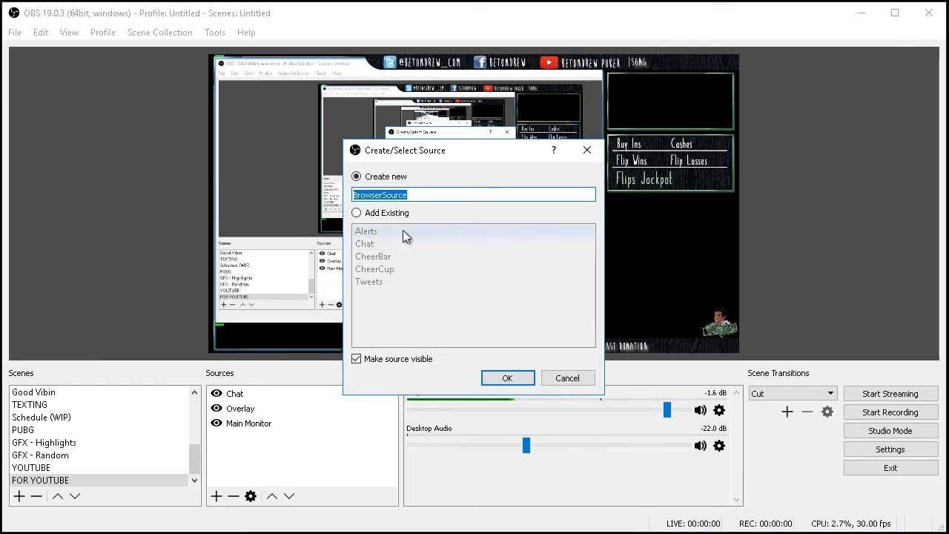
left_click(357, 213)
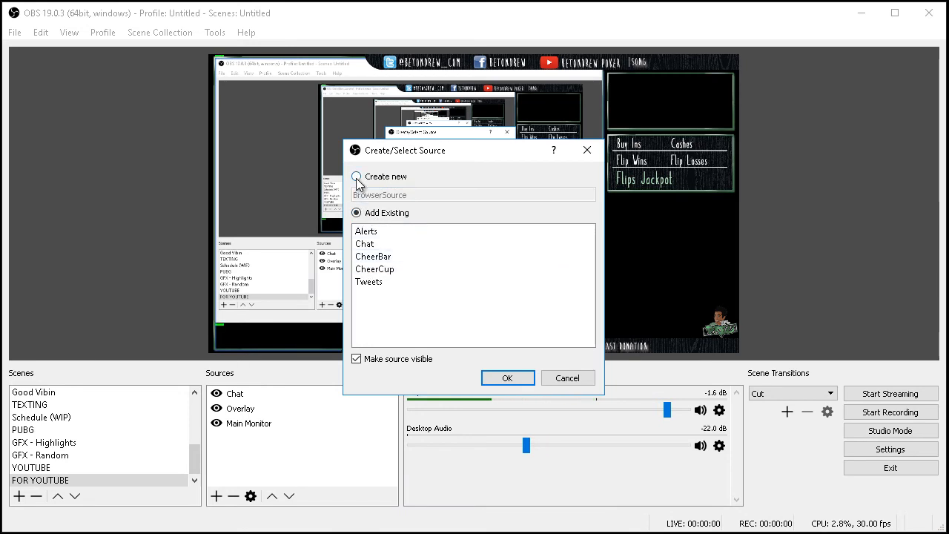
left_click(357, 176)
left_click(421, 196)
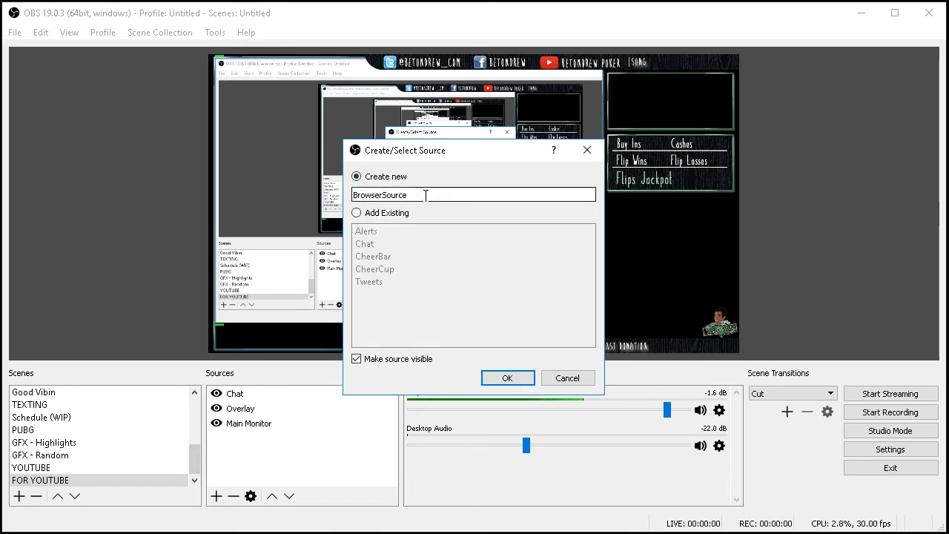
double_click(425, 195)
type("Chat")
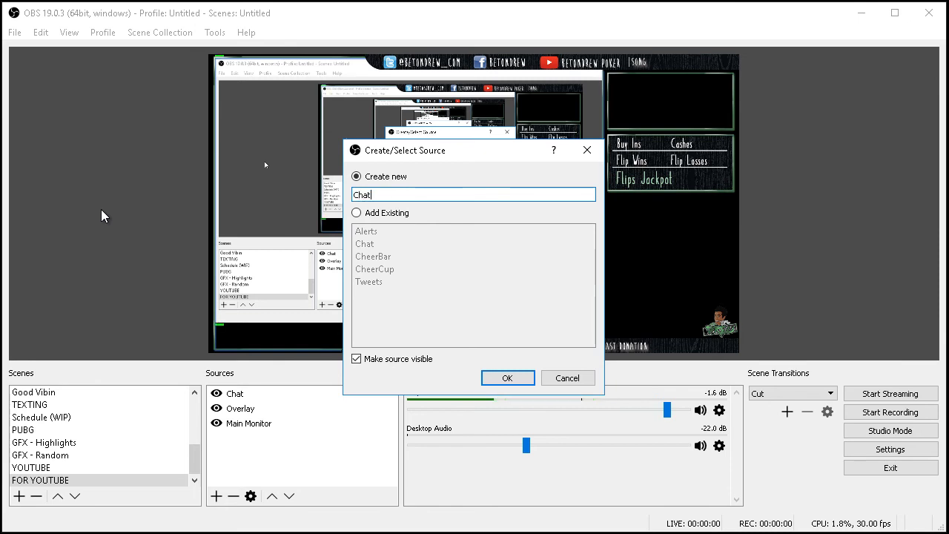
left_click(587, 150)
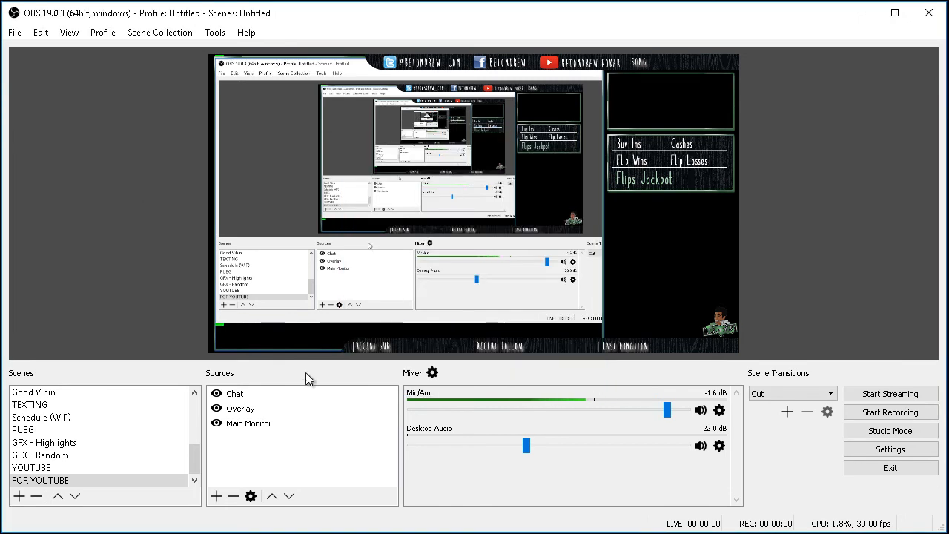
Reopen the Chat source's properties, examine its URL, width, height, FPS, CSS and refresh options, and dismiss them unchanged.
right_click(280, 394)
left_click(334, 532)
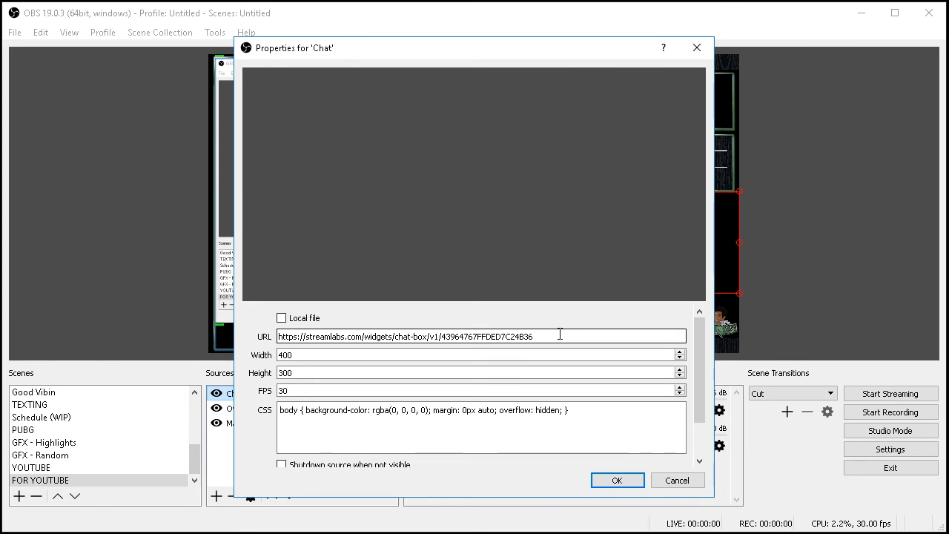
left_click_drag(560, 336, 132, 324)
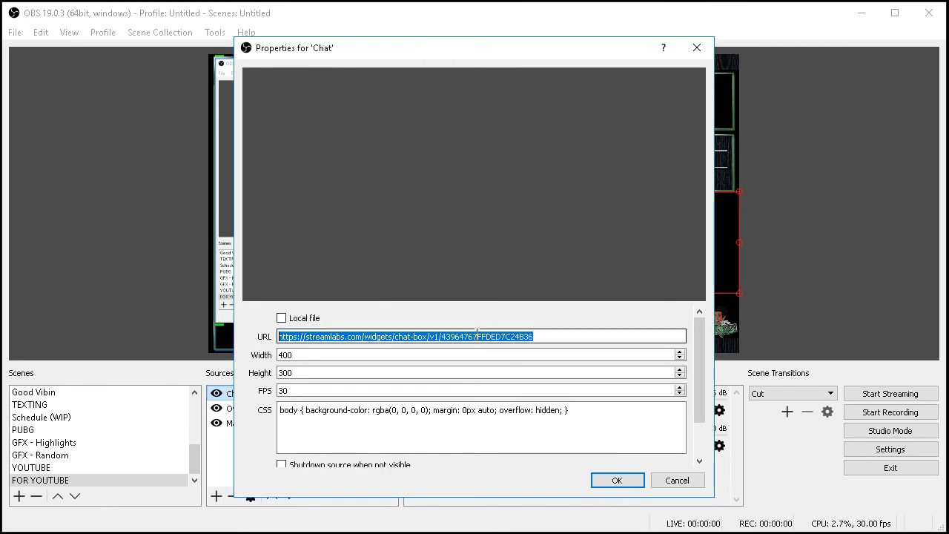
left_click(613, 338)
left_click_drag(601, 335, 64, 334)
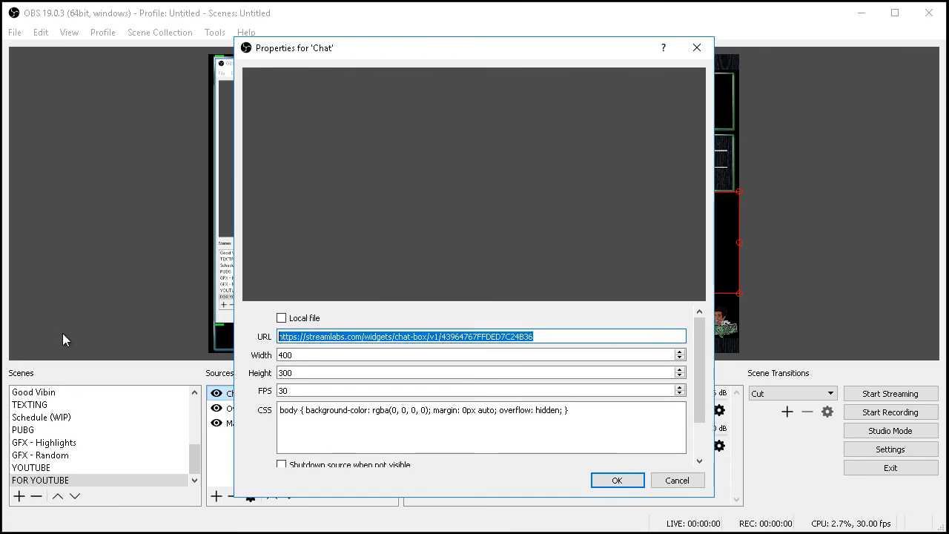
left_click(564, 339)
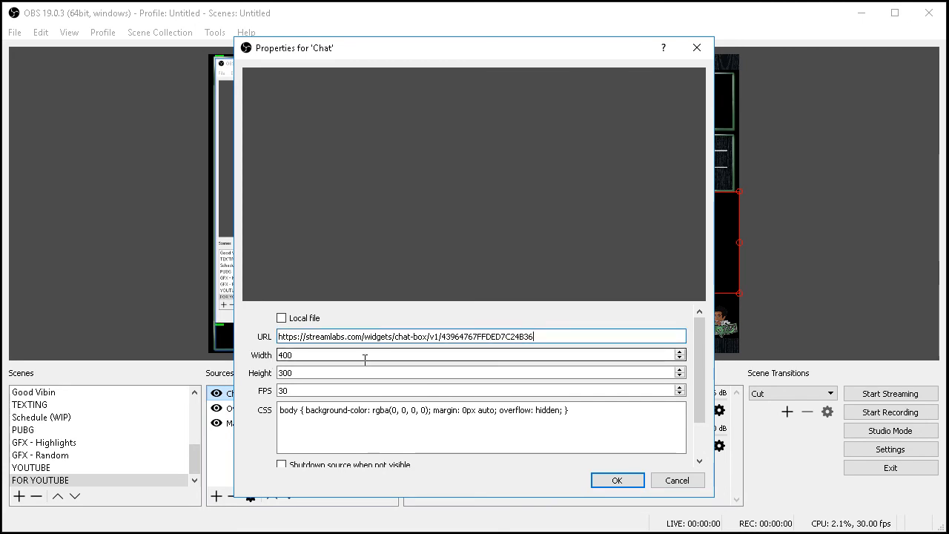
key("Tab")
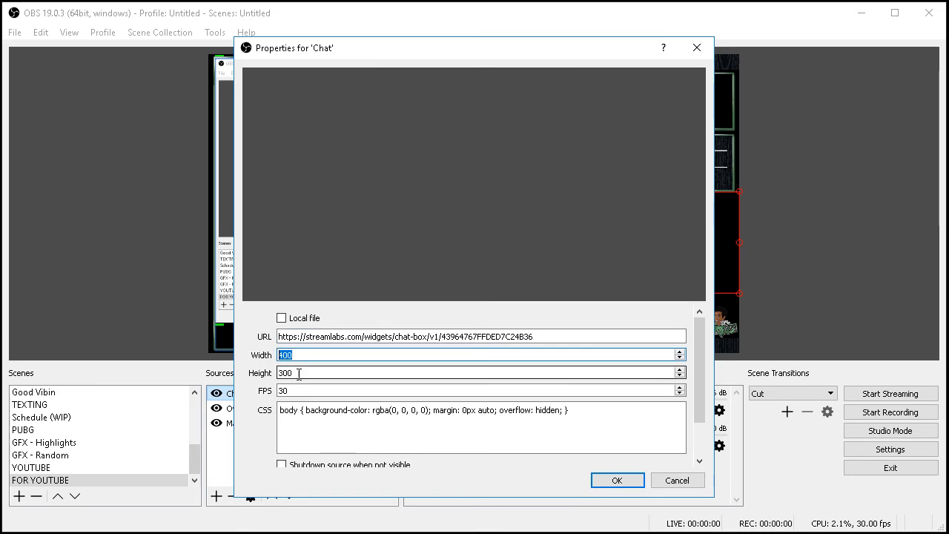
key("Tab")
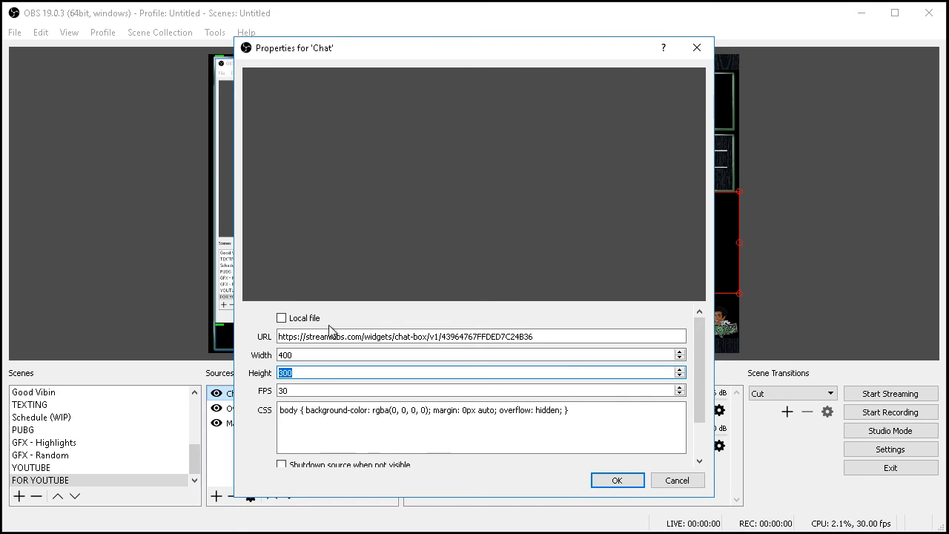
left_click(292, 390)
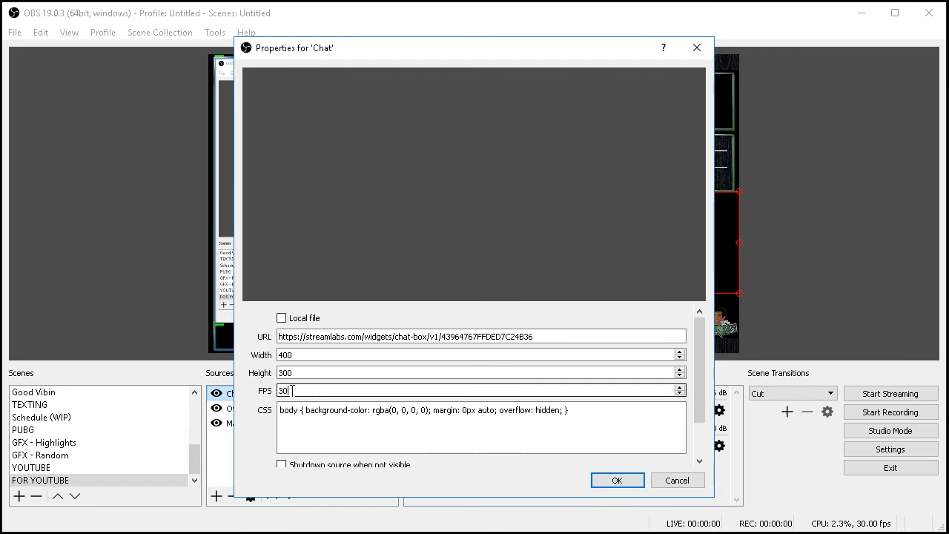
left_click(592, 416)
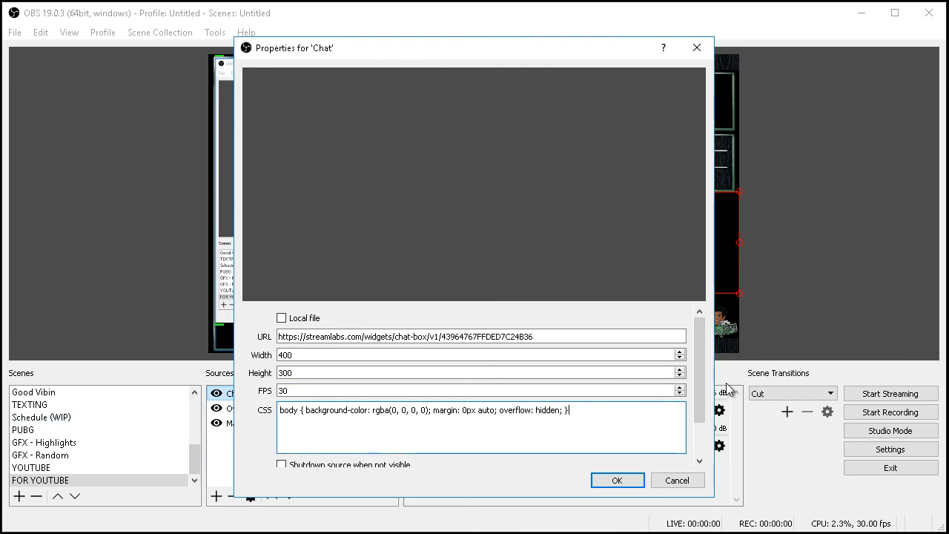
scroll(696, 382, "down", 2)
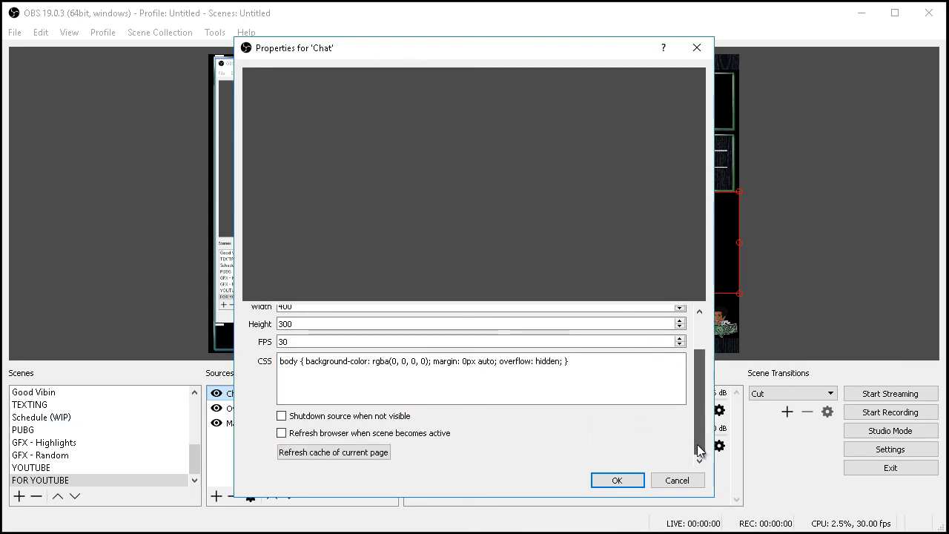
left_click(676, 480)
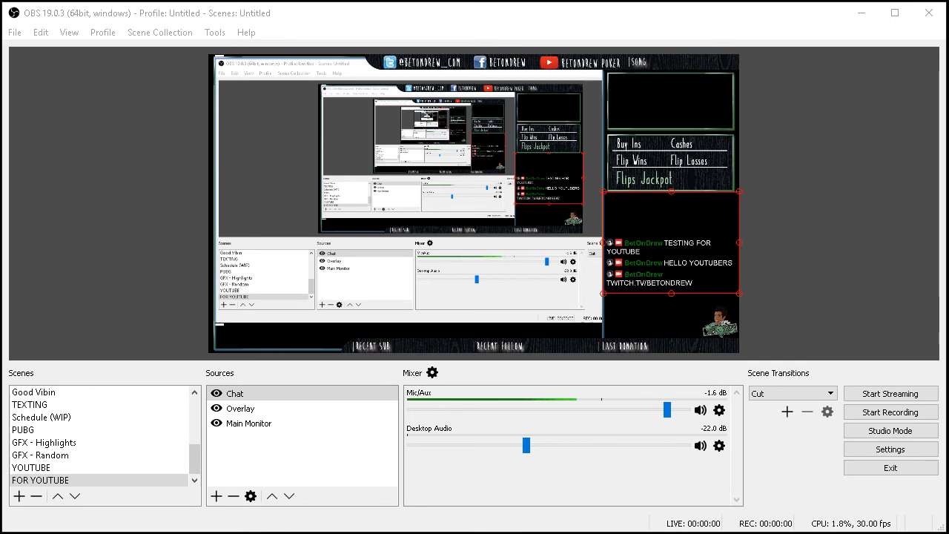
Shrink the Chat source slightly from its lower corner and shift it a little downward in the overlay's side column.
left_click_drag(604, 294, 630, 295)
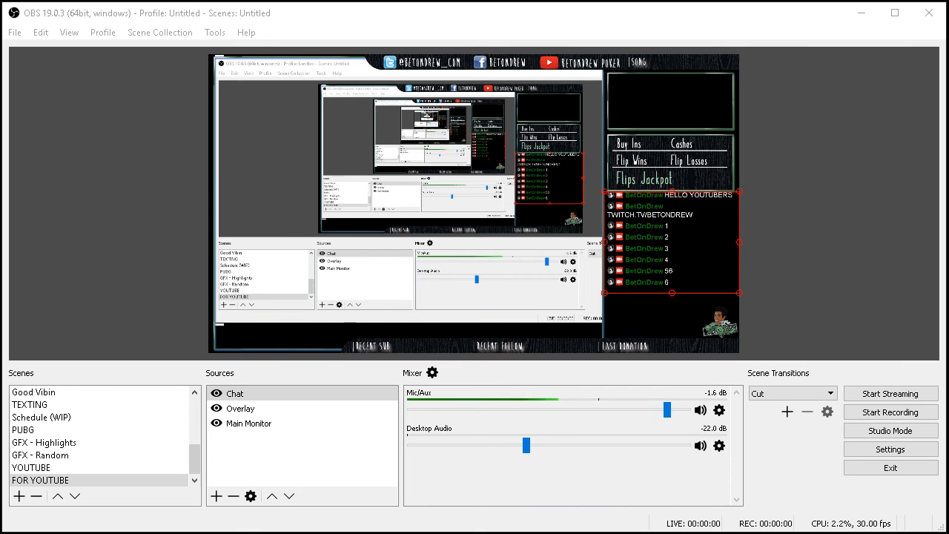
left_click(319, 394)
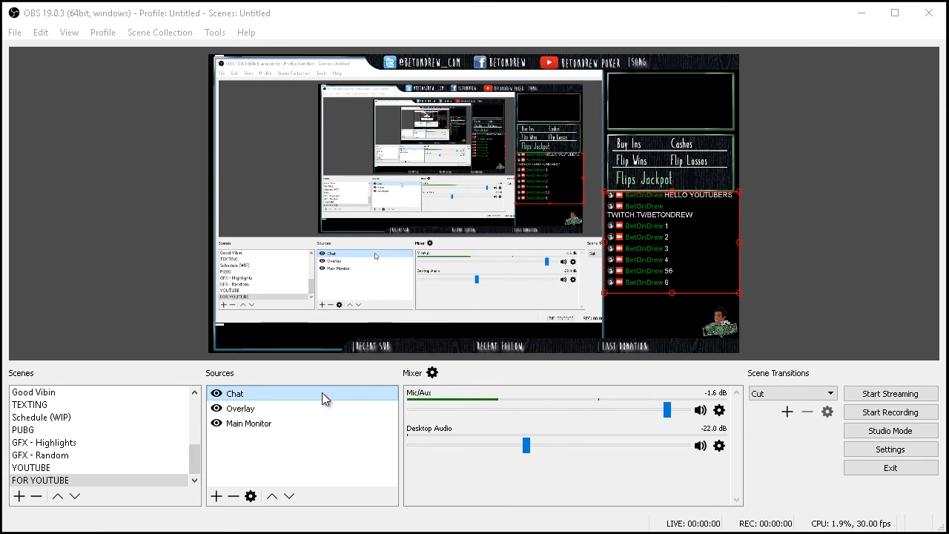
mouse_move(676, 261)
left_mouse_down()
mouse_move(682, 134)
mouse_move(398, 200)
mouse_move(298, 174)
mouse_move(296, 204)
mouse_move(593, 283)
mouse_move(671, 276)
mouse_move(677, 257)
mouse_move(678, 268)
left_mouse_up()
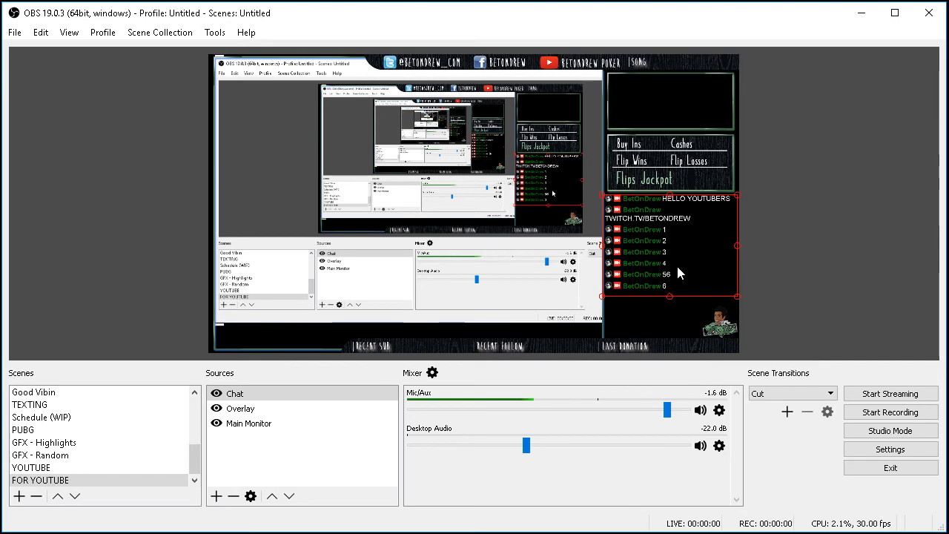
Move Overlay above Chat in the source order and reposition Chat directly beneath the Flips Jackpot panel.
left_click(328, 411)
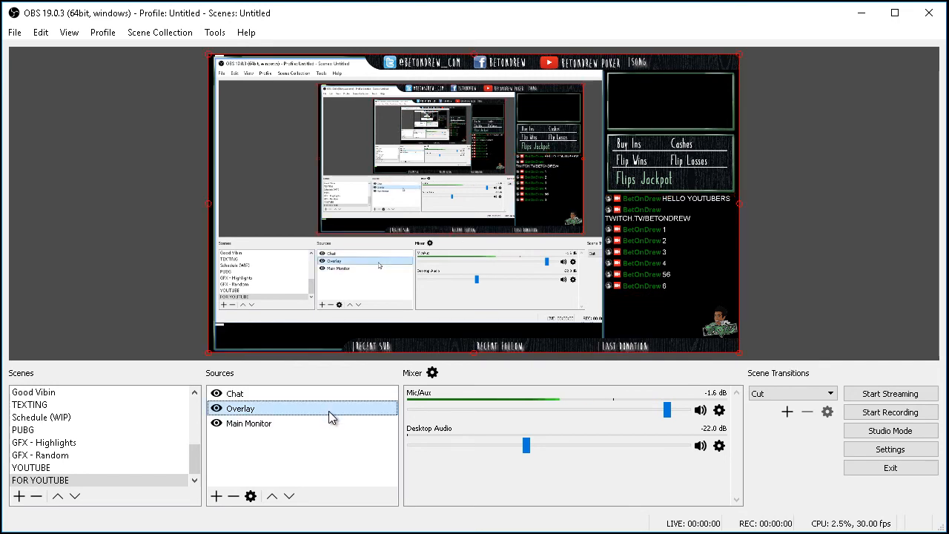
key("ctrl+Up")
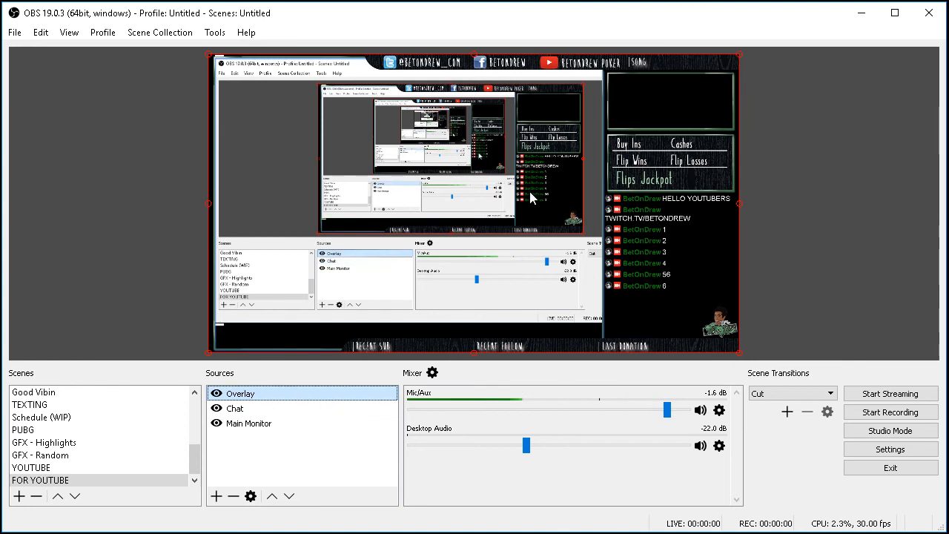
left_click(315, 415)
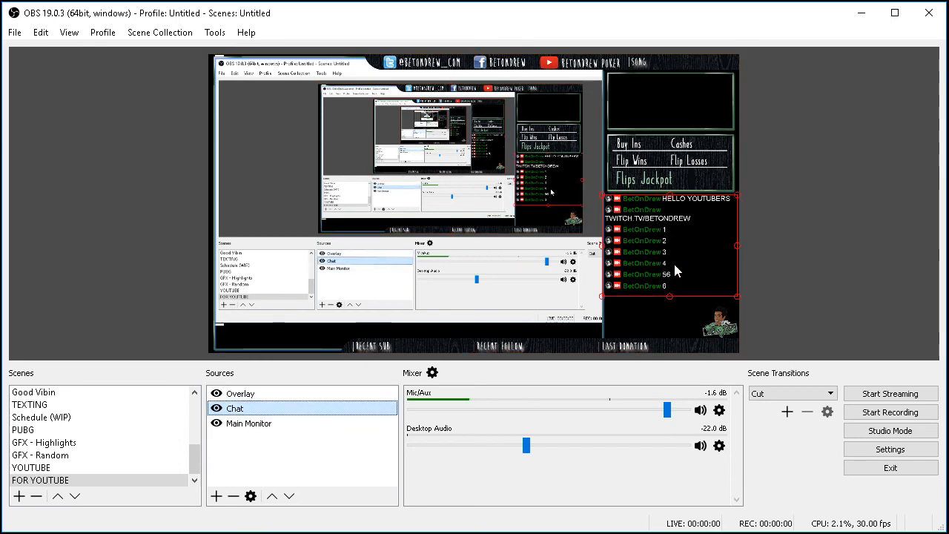
left_click_drag(677, 269, 676, 258)
left_click_drag(673, 226, 671, 268)
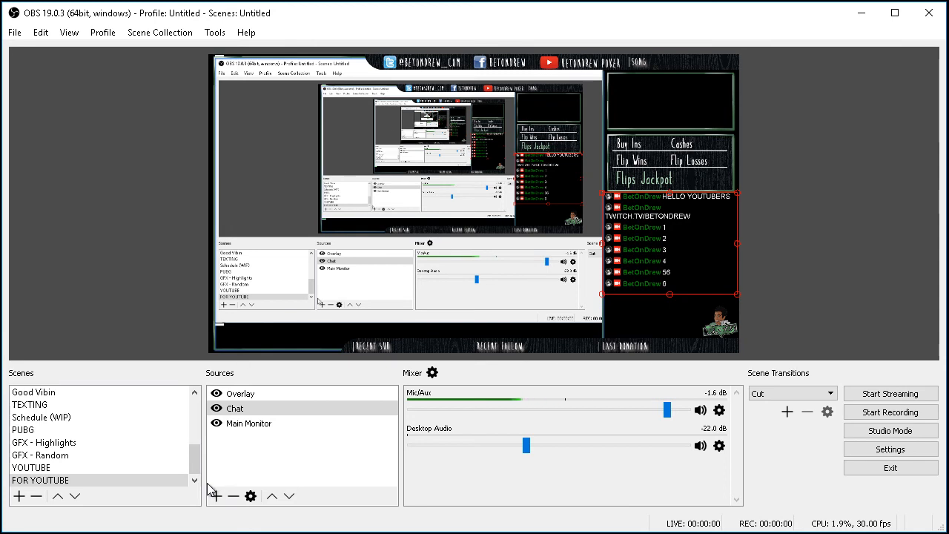
Add the existing image slide show source Banners to the FOR YOUTUBE scene, keeping the source visible.
right_click(261, 444)
mouse_move(299, 452)
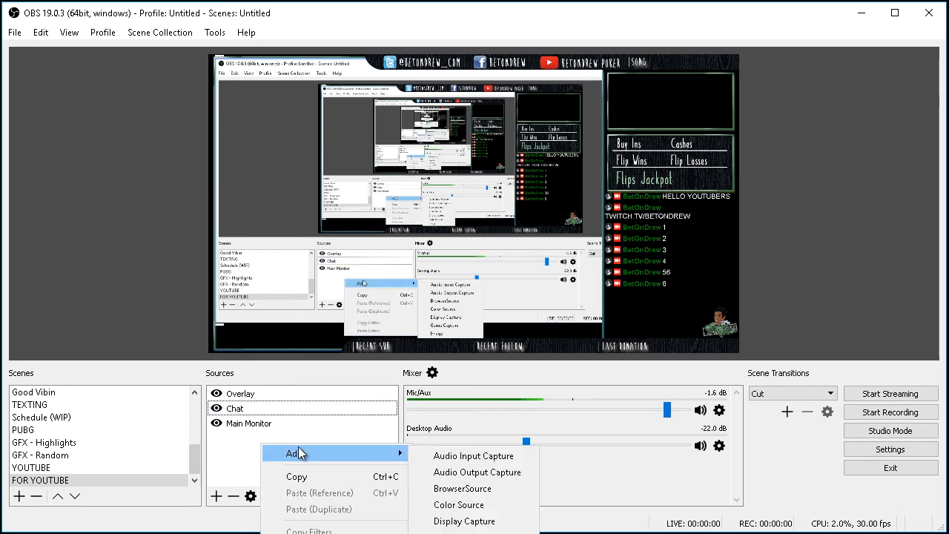
right_click(95, 156)
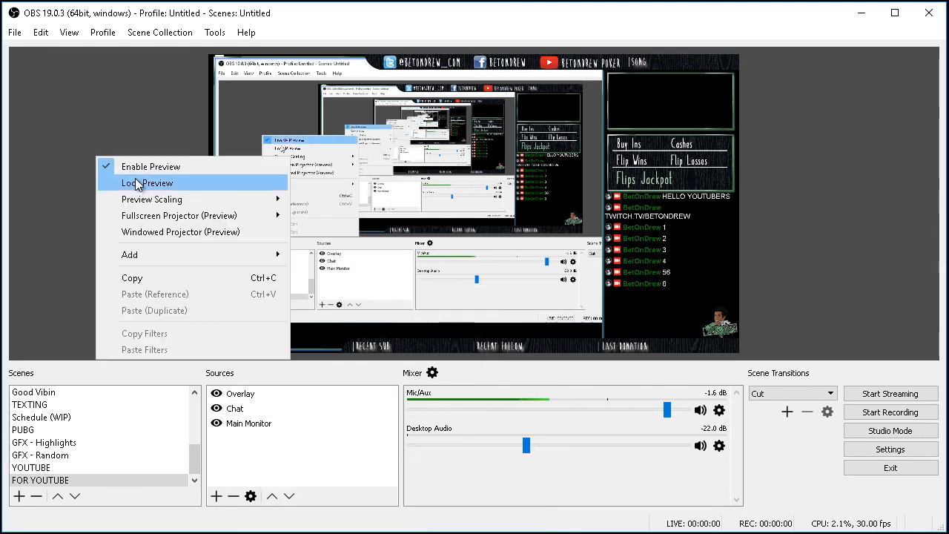
mouse_move(209, 259)
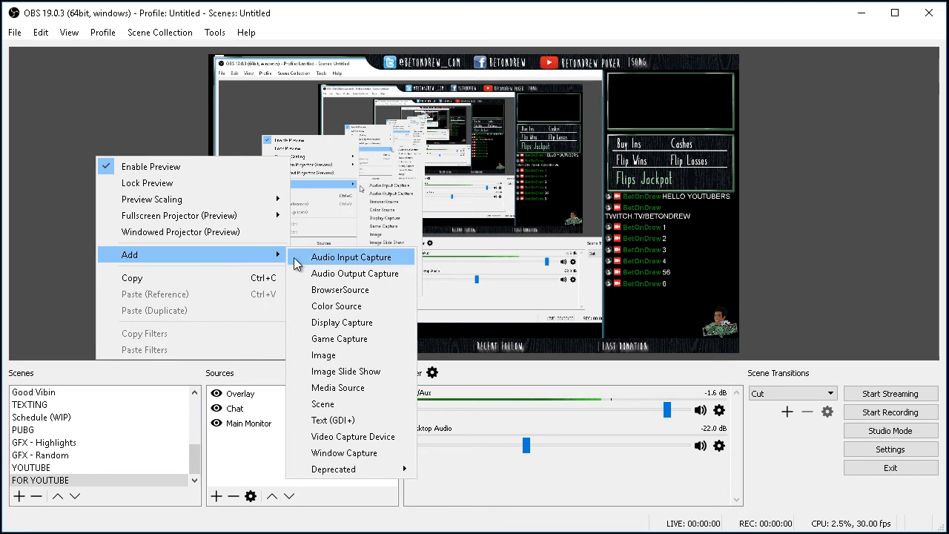
left_click(384, 372)
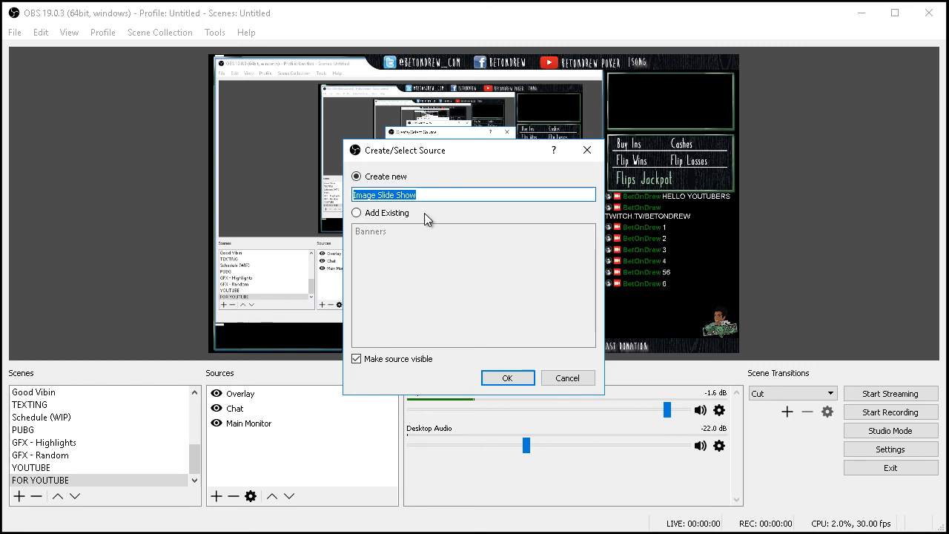
left_click(357, 212)
left_click(370, 231)
left_click(507, 378)
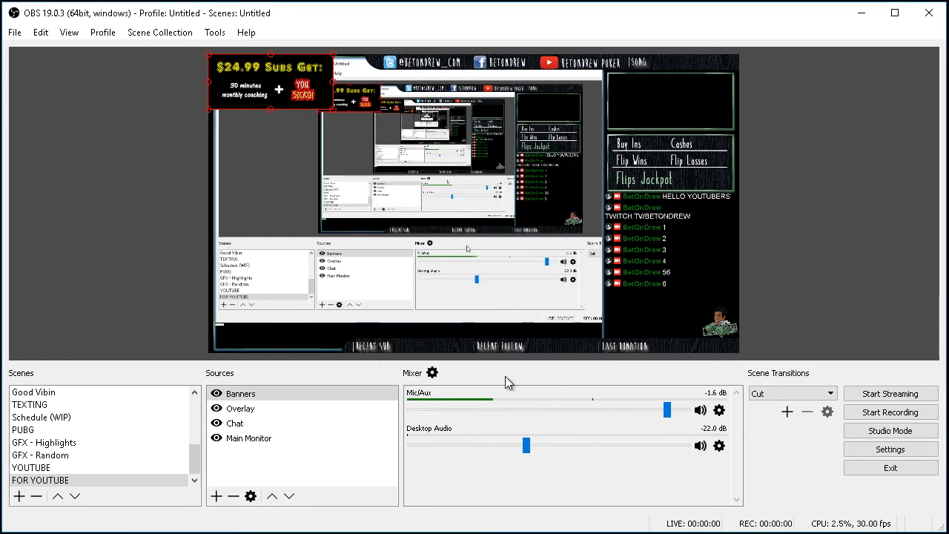
Place the Banners source in the empty frame above the Buy Ins panel and nudge it until it fits the frame.
left_click_drag(289, 86, 691, 97)
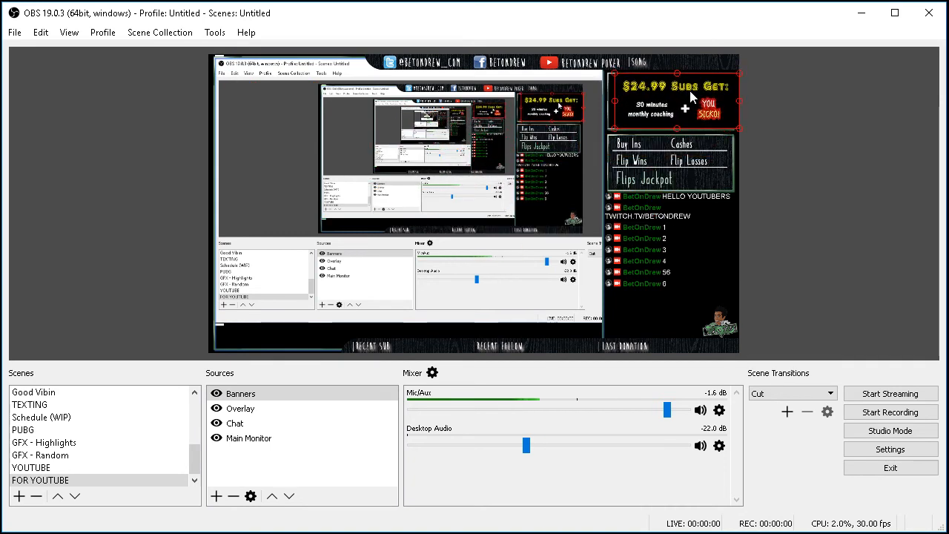
mouse_move(688, 95)
left_mouse_down()
mouse_move(673, 100)
mouse_move(671, 90)
left_mouse_up()
key("Right")
key("Right")
key("Right")
key("Right")
key("Right")
key("Right")
key("Right")
key("Right")
key("Right")
key("Right")
key("Right")
key("Right")
key("Right")
key("Right")
key("Up")
key("Up")
key("Right")
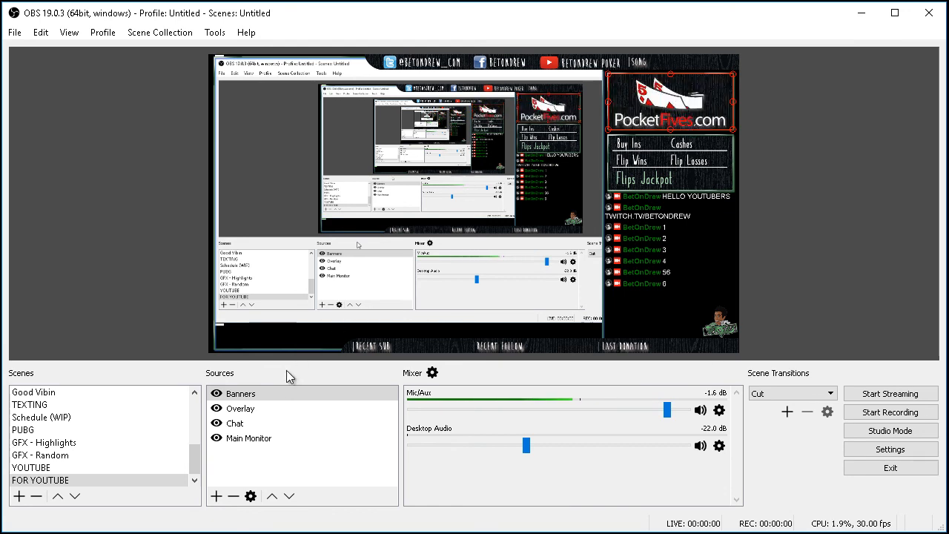
Open the Banners source's properties and examine its transition choices, time between slides and transition speed.
right_click(298, 396)
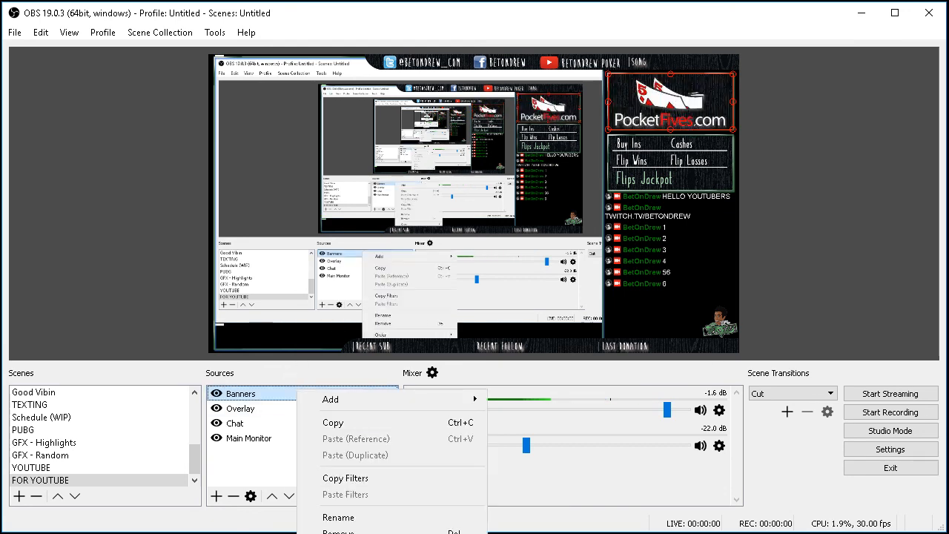
left_click(343, 533)
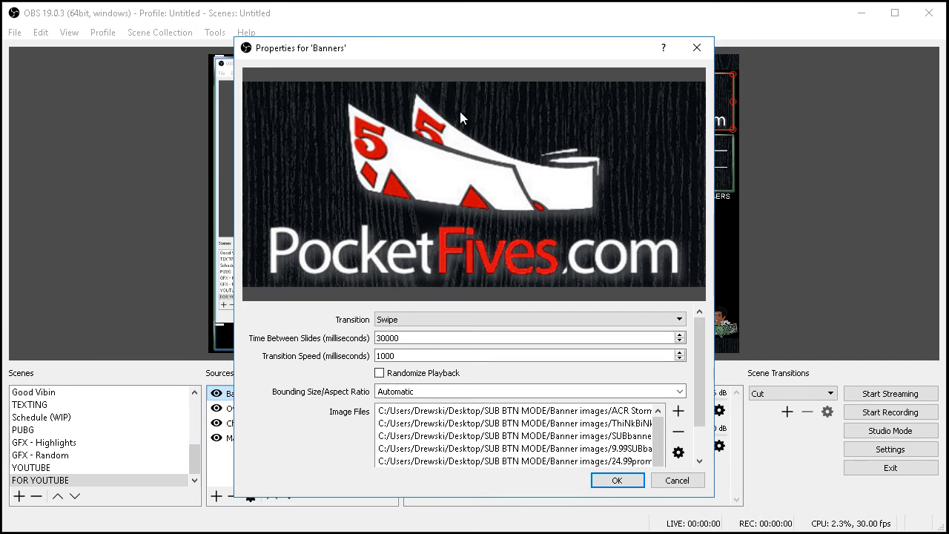
left_click(646, 314)
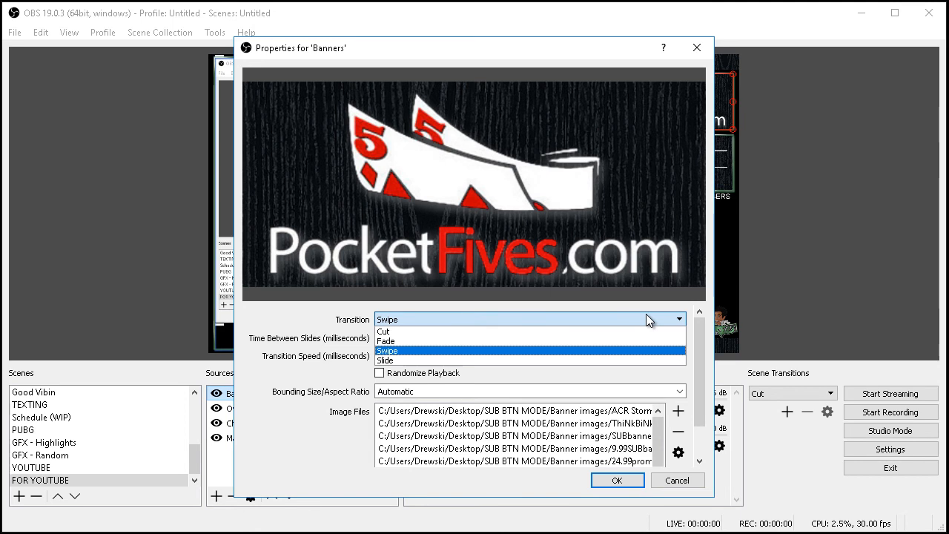
left_click(646, 314)
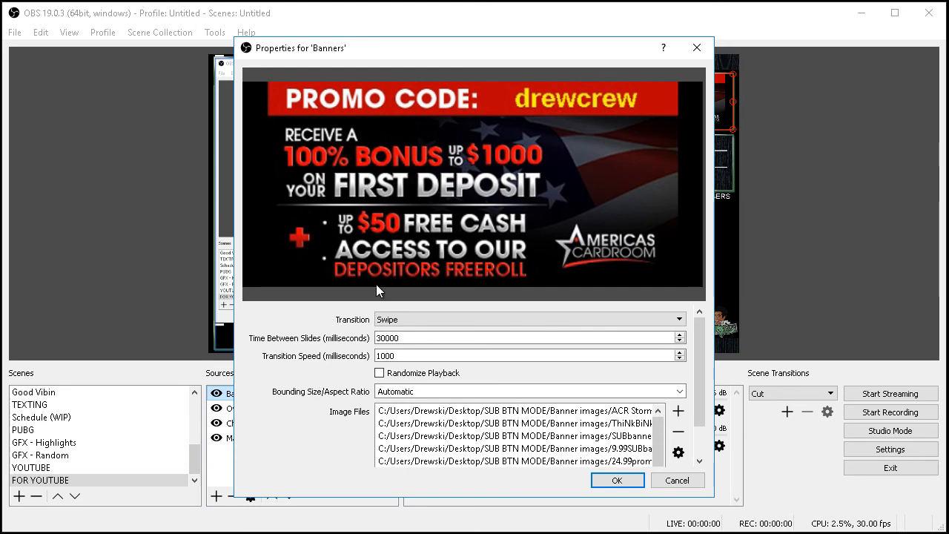
double_click(419, 337)
left_click(432, 338)
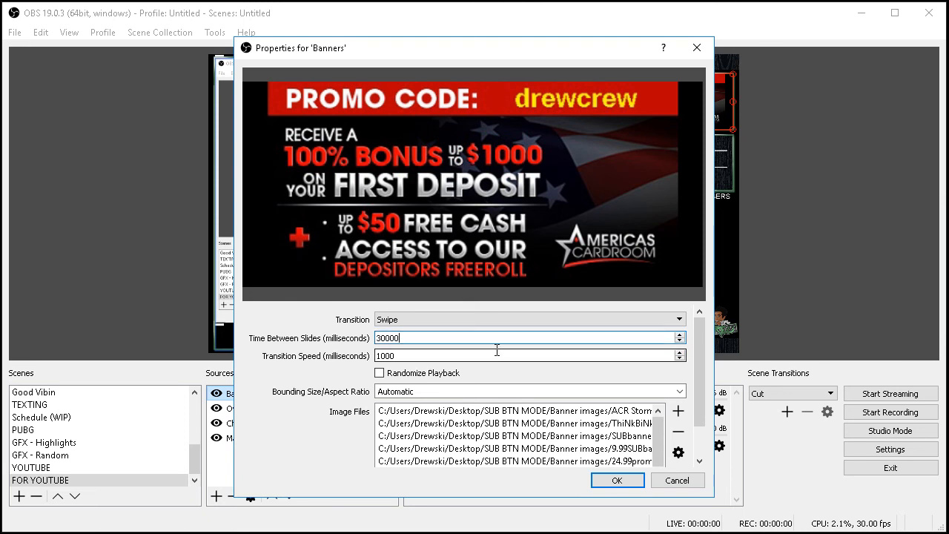
left_click(439, 356)
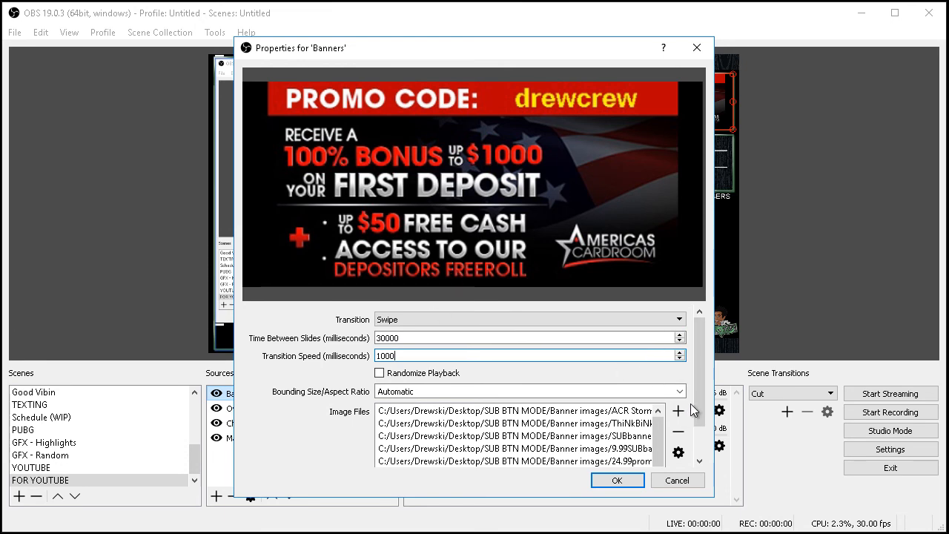
Examine the Banners slide show's image file list, including the full file names and the options for adding files or a directory.
left_click_drag(698, 383, 701, 455)
scroll(555, 384, "down", 1)
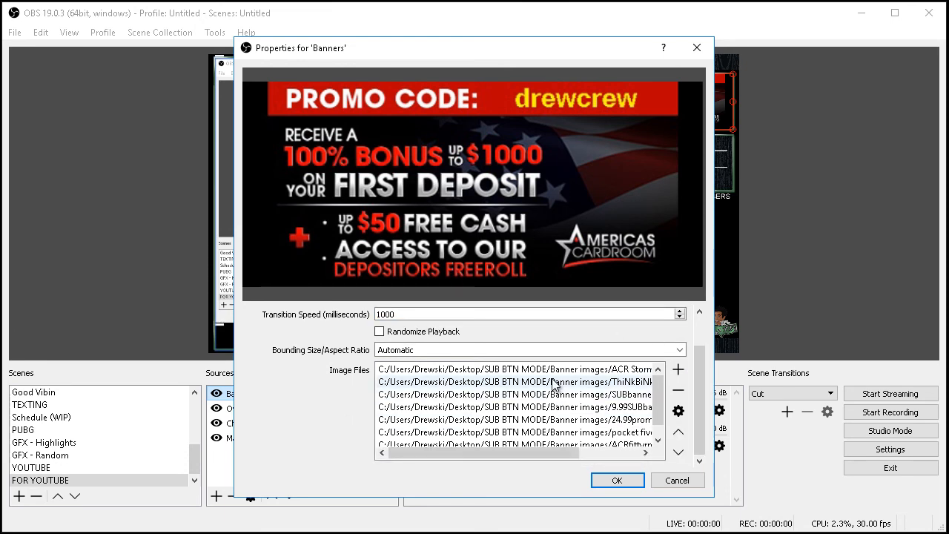
scroll(555, 385, "up", 2)
scroll(584, 407, "down", 2)
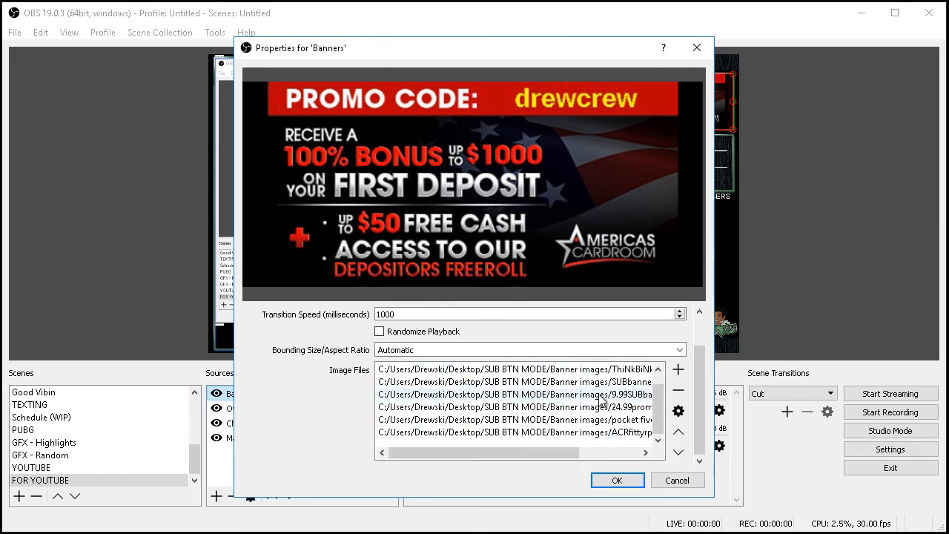
left_click(680, 369)
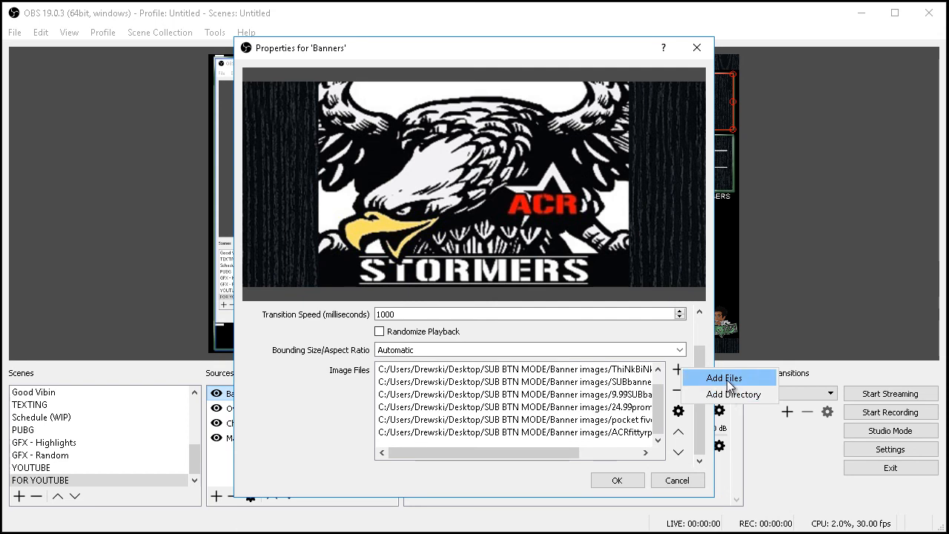
left_click(662, 416)
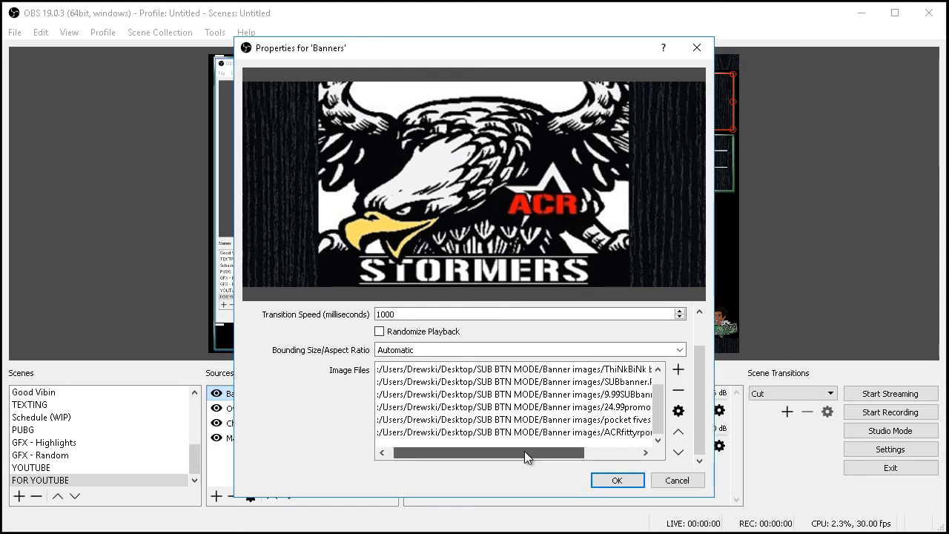
left_click_drag(523, 451, 615, 451)
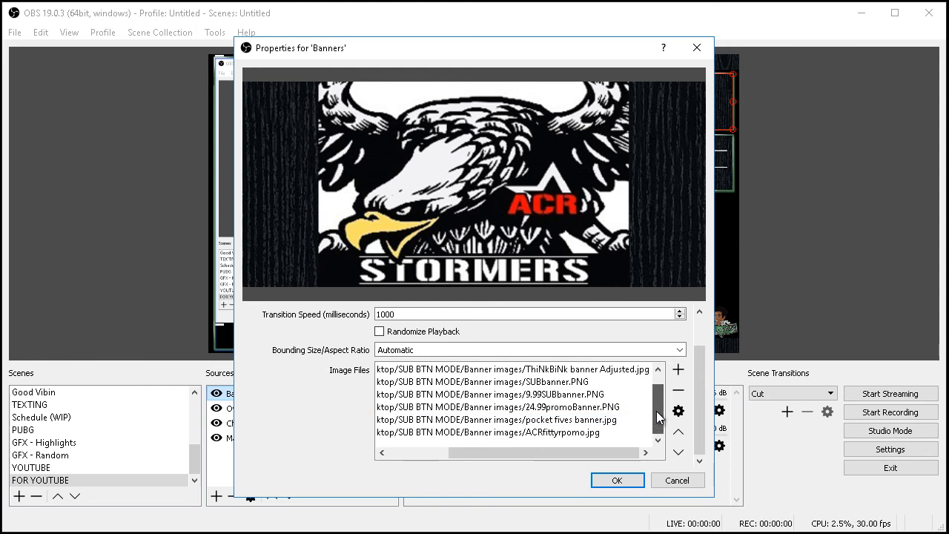
Examine the Banners slide show's bounding size choice, randomize playback option and the full paths of its image files.
scroll(611, 386, "up", 1)
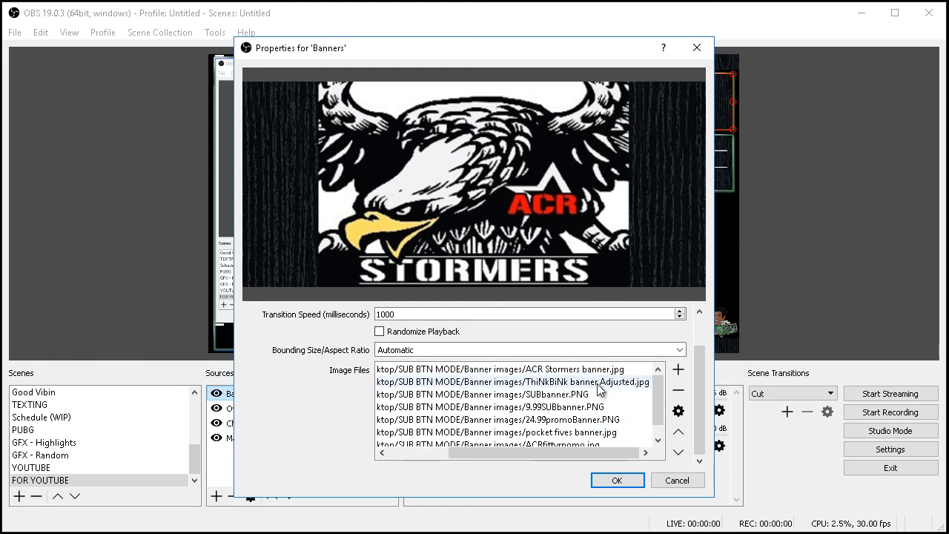
left_click(679, 351)
left_click(679, 351)
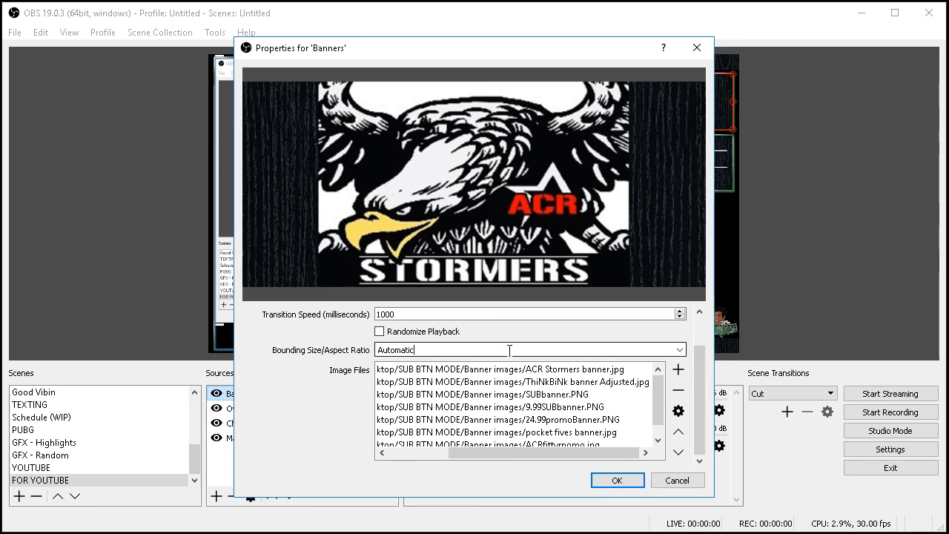
left_click_drag(510, 451, 386, 462)
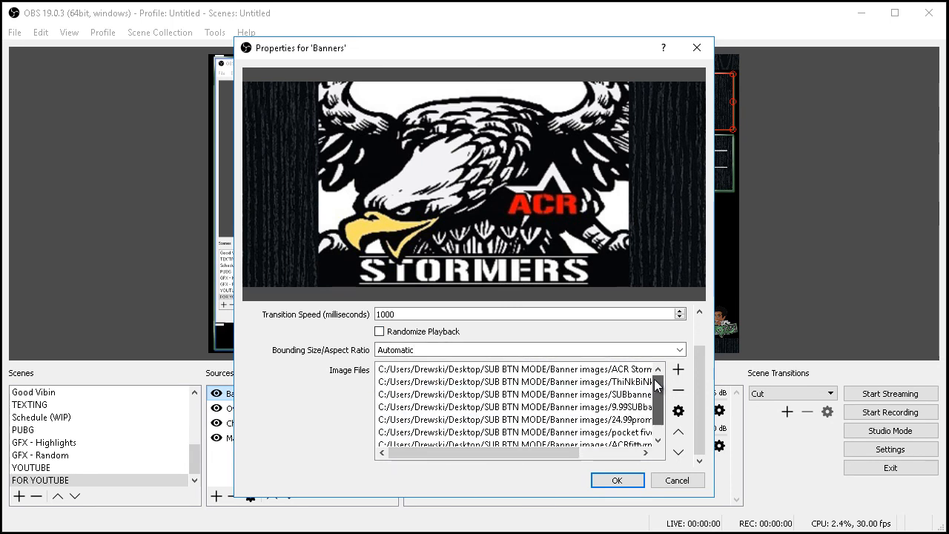
left_click(678, 411)
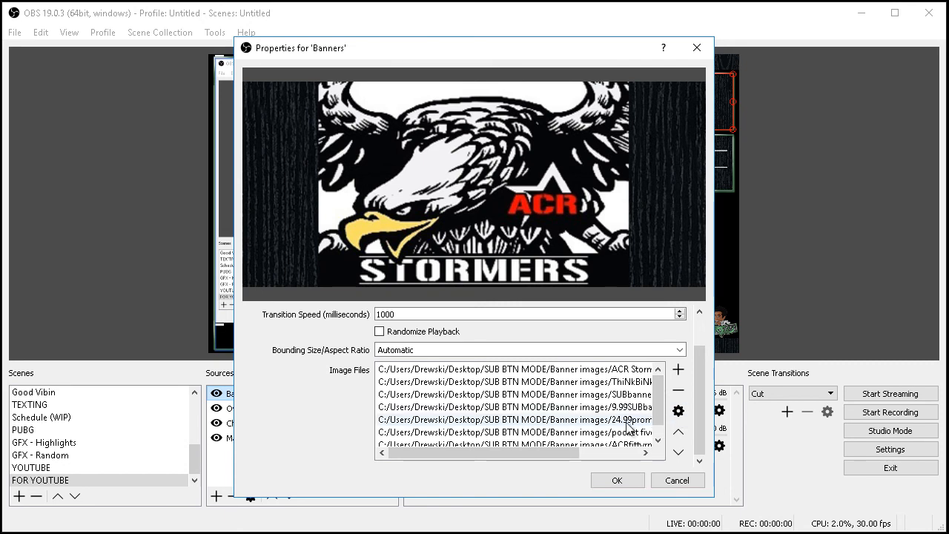
left_click_drag(557, 451, 619, 452)
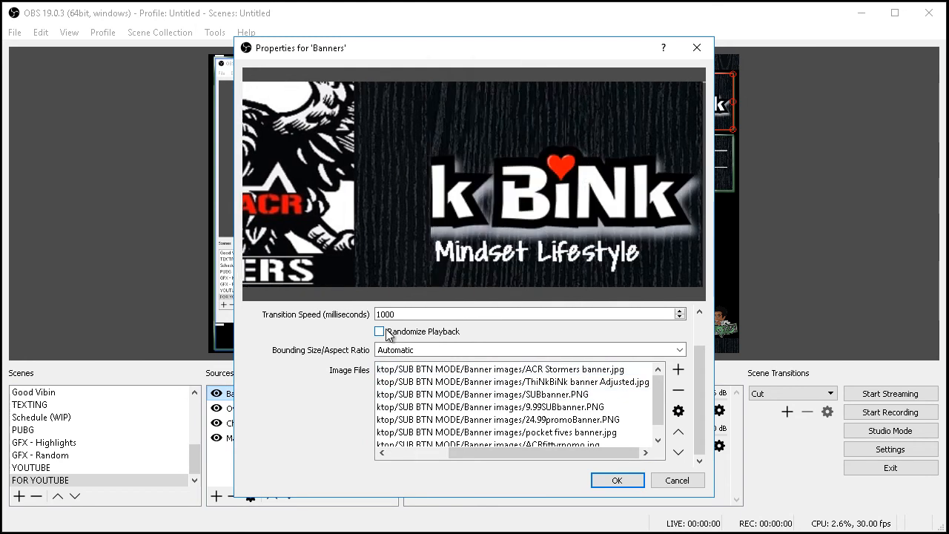
scroll(511, 389, "down", 1)
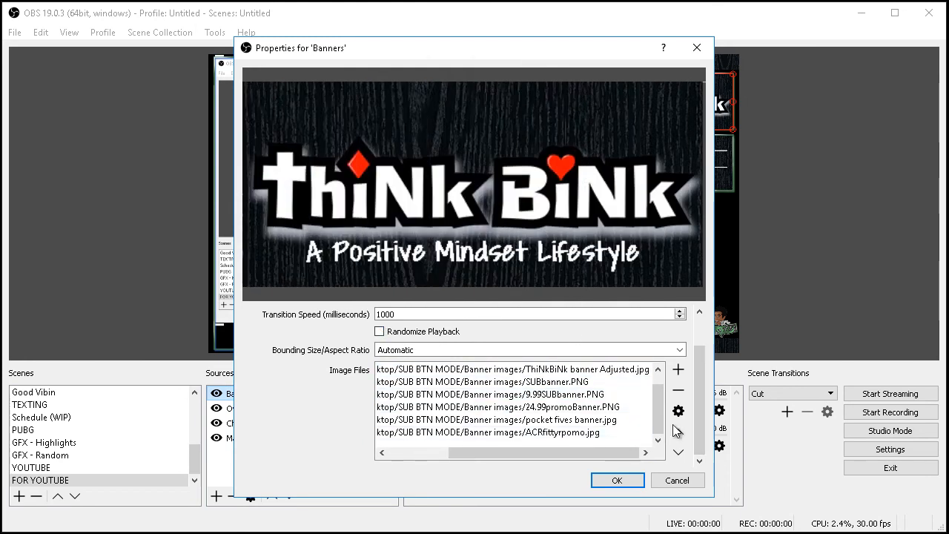
Move ACRfittyrpomo.jpg up one place in the Banners image list, move it back down and close the properties.
left_click(558, 433)
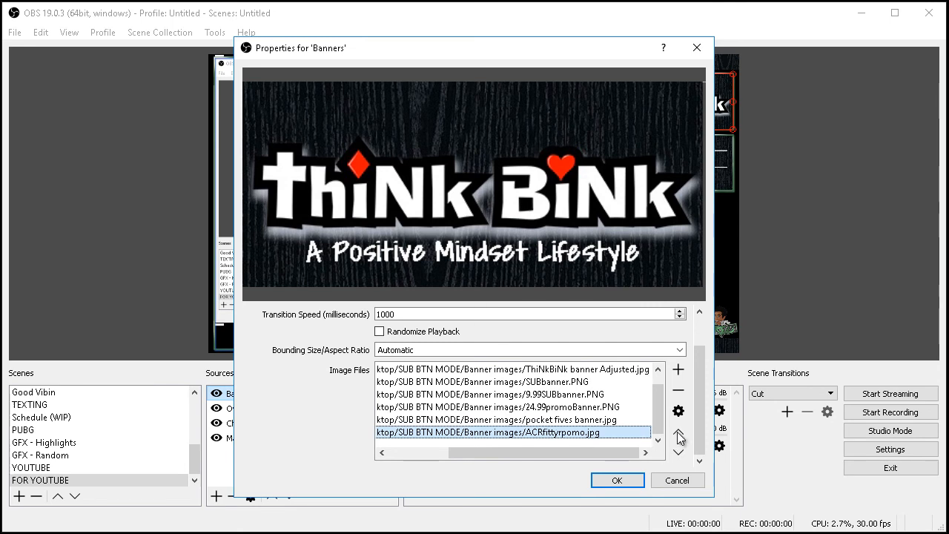
left_click(678, 432)
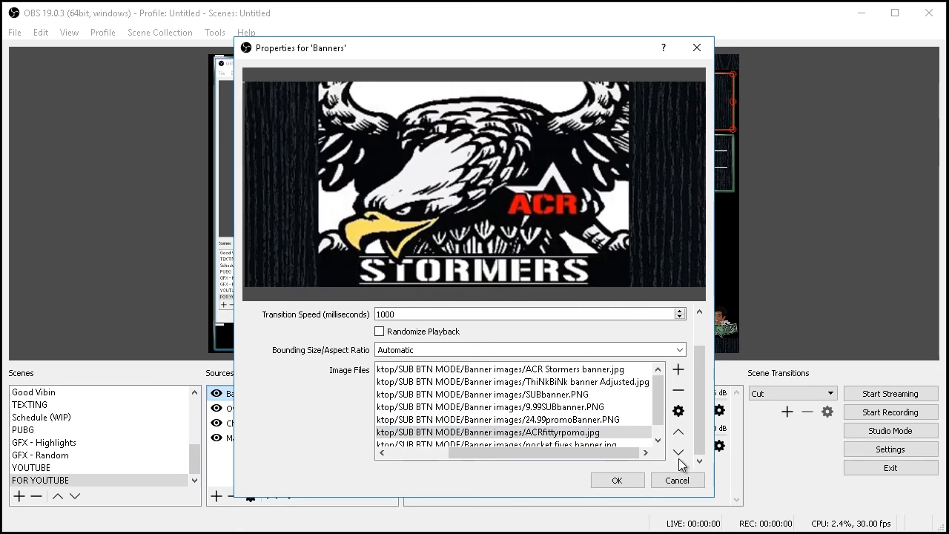
left_click(679, 458)
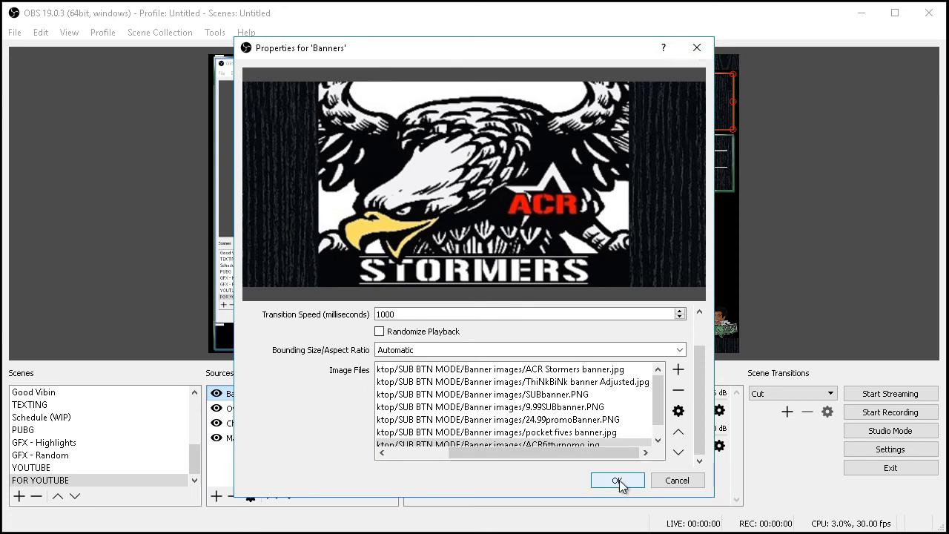
left_click(697, 49)
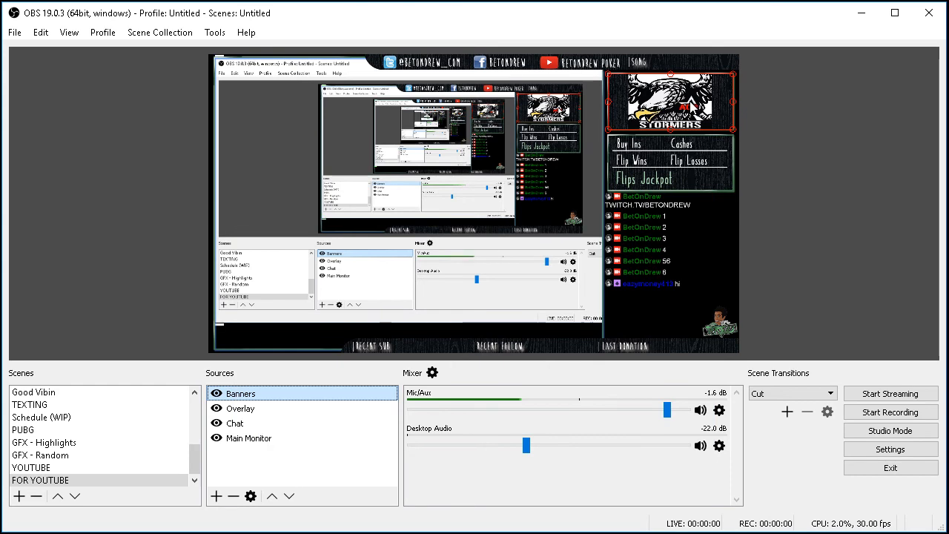
Reorder the FOR YOUTUBE scene's sources so that Overlay sits above Banners.
left_click(316, 414)
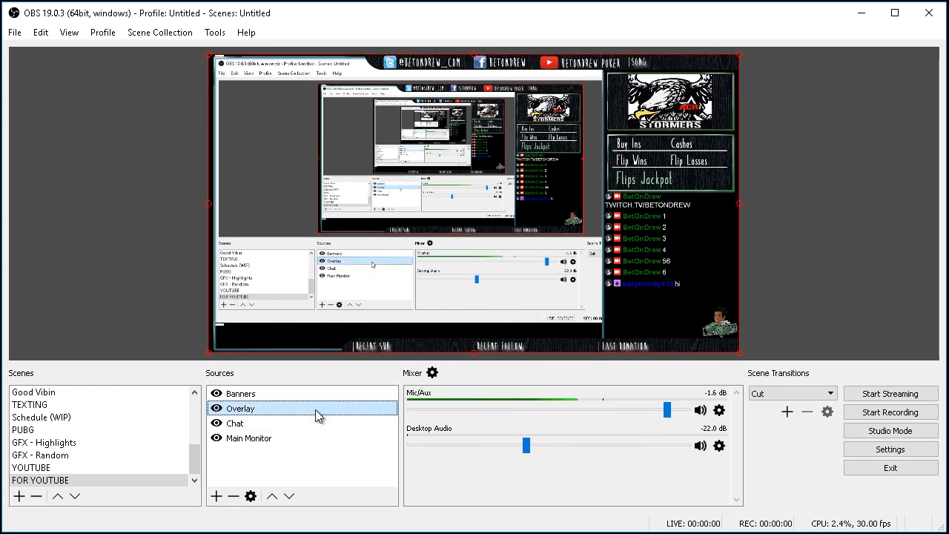
key("ctrl+Up")
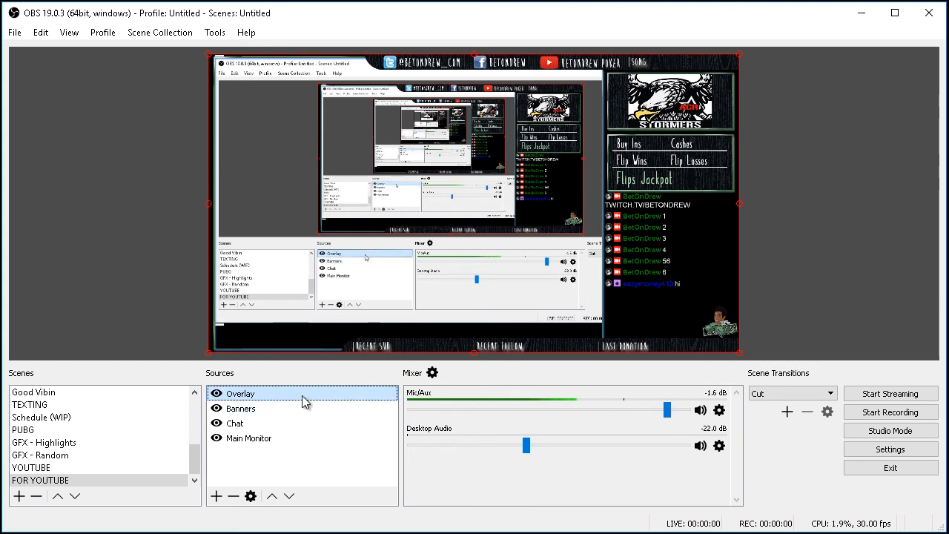
key("ctrl+Down")
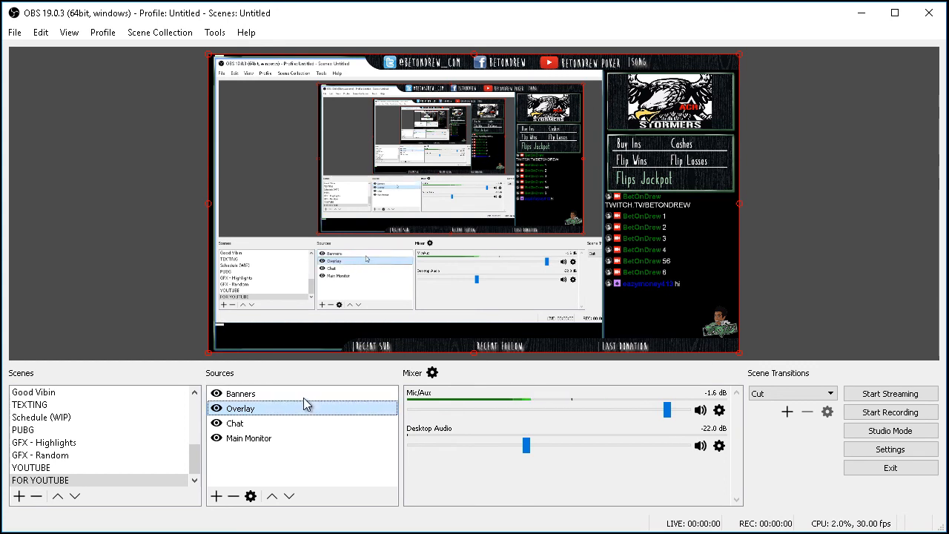
key("ctrl+Up")
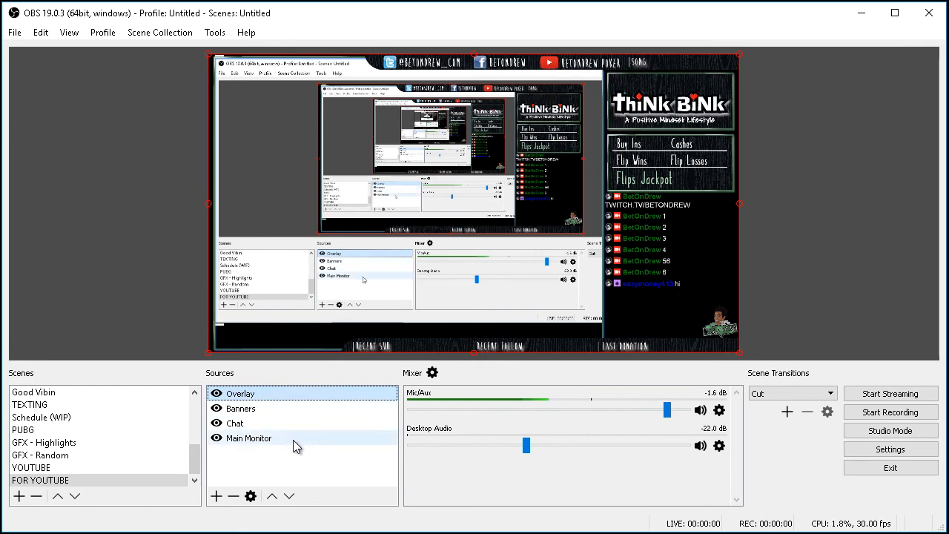
right_click(264, 469)
mouse_move(326, 479)
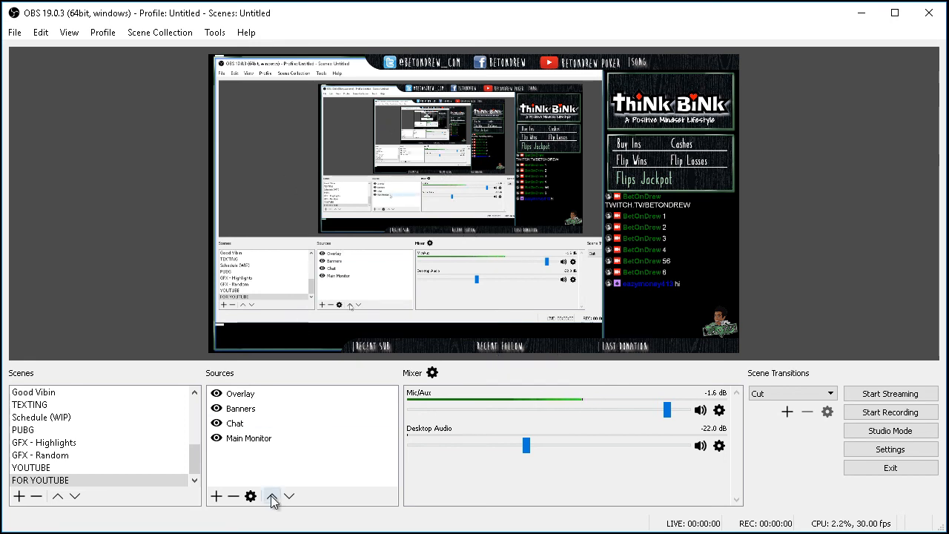
right_click(109, 144)
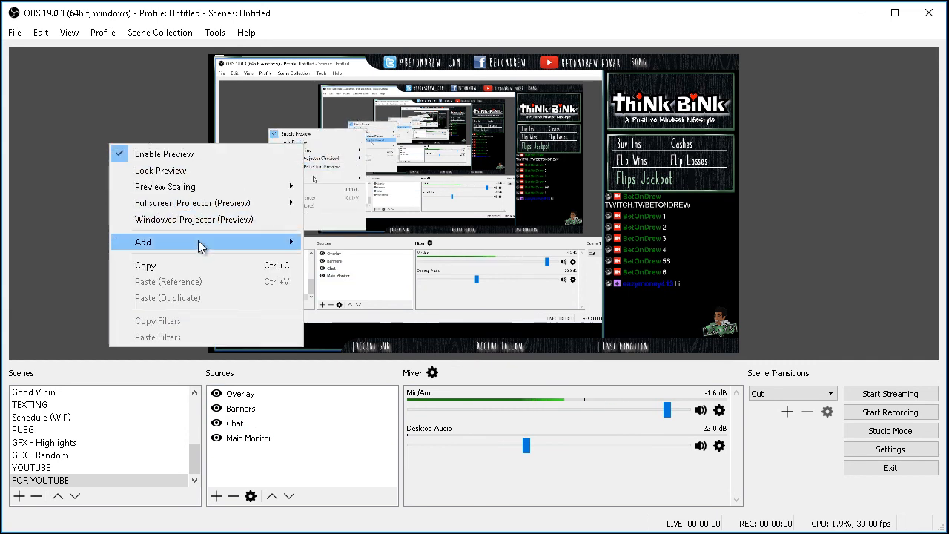
mouse_move(202, 240)
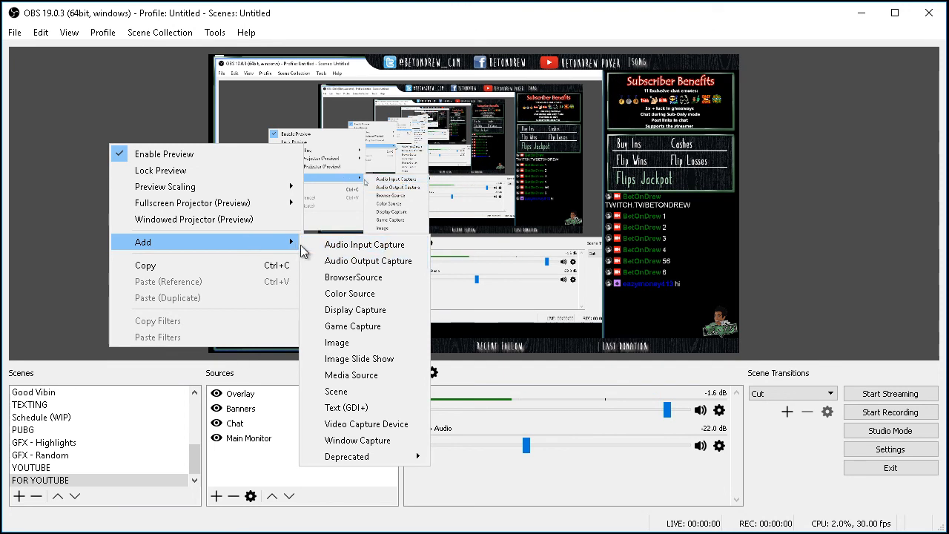
Add the existing Text (GDI+) source Follow to the FOR YOUTUBE scene, keeping the source visible.
right_click(81, 89)
mouse_move(218, 187)
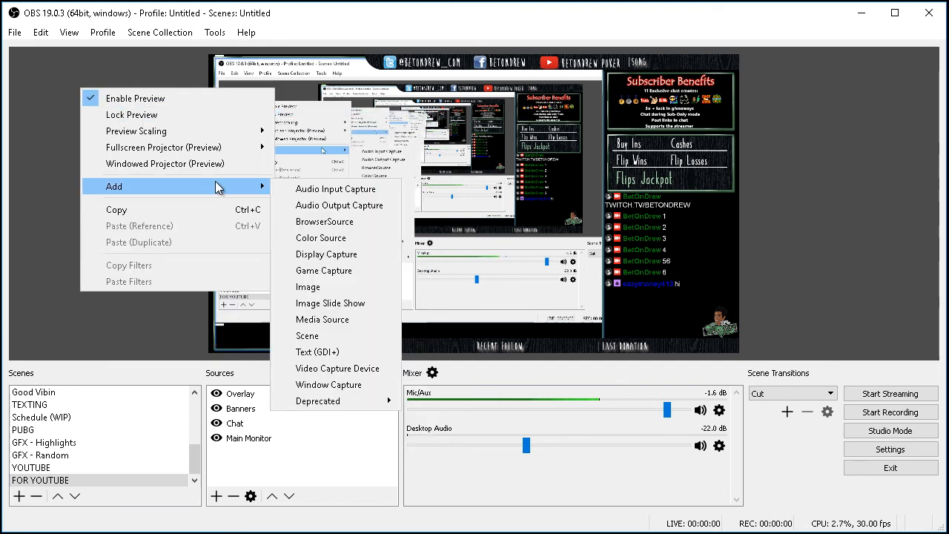
left_click(345, 359)
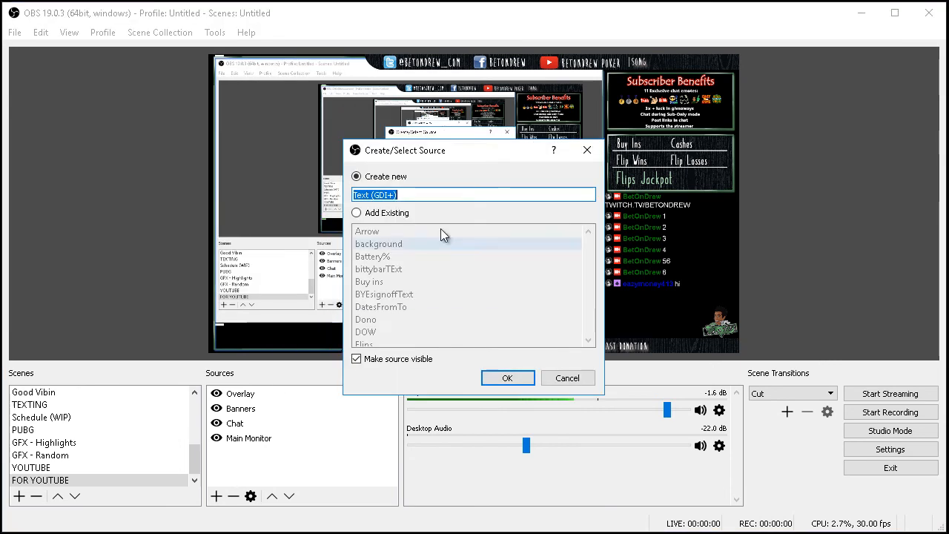
left_click_drag(485, 158, 261, 123)
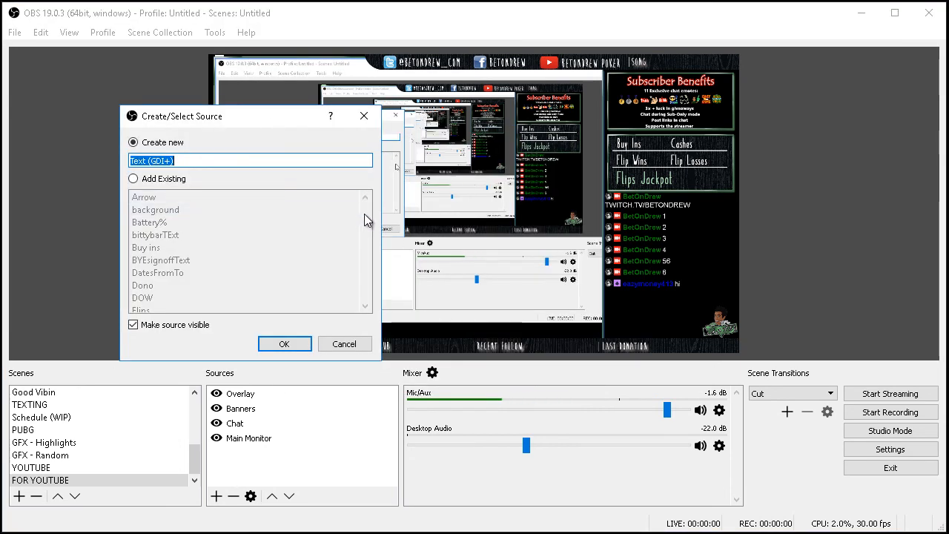
left_click(170, 180)
scroll(196, 232, "down", 8)
scroll(195, 230, "up", 8)
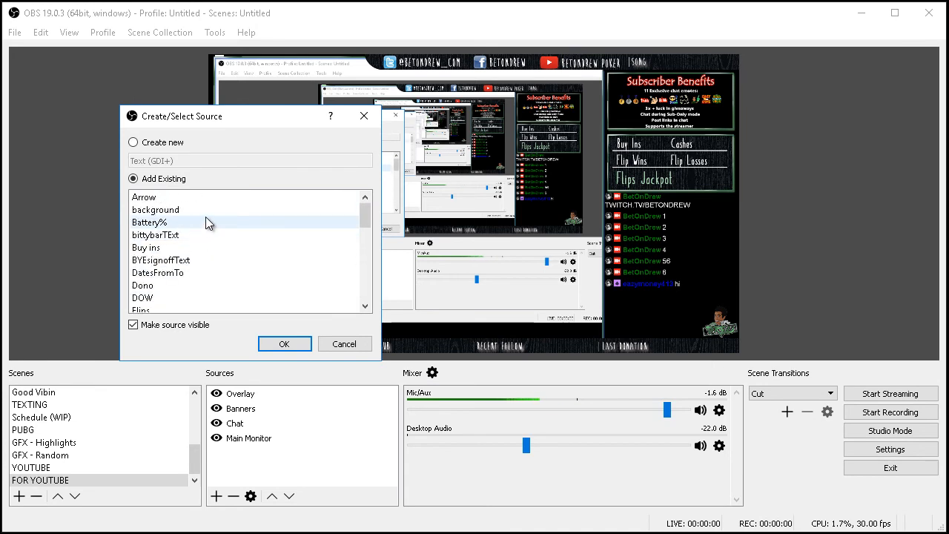
left_click(136, 142)
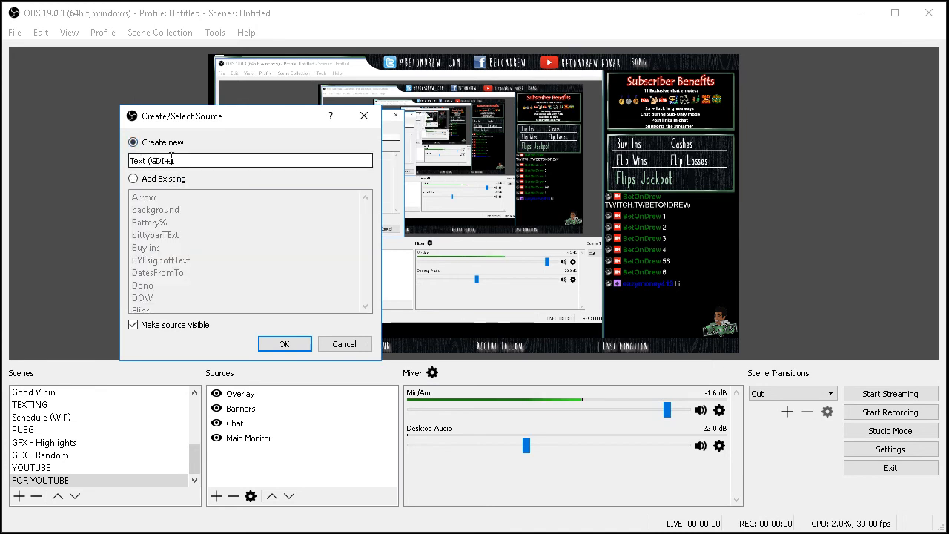
left_click(141, 179)
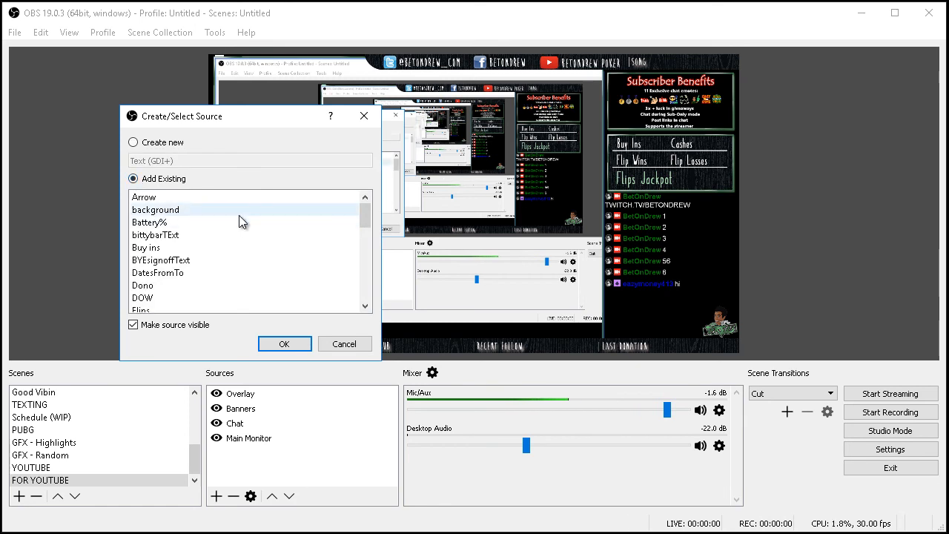
scroll(238, 215, "down", 2)
left_click(205, 249)
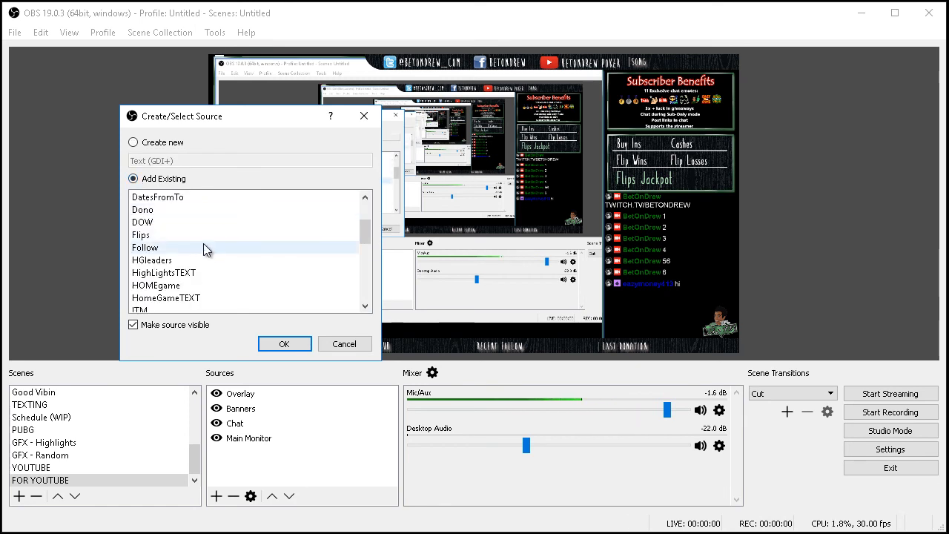
left_click(293, 346)
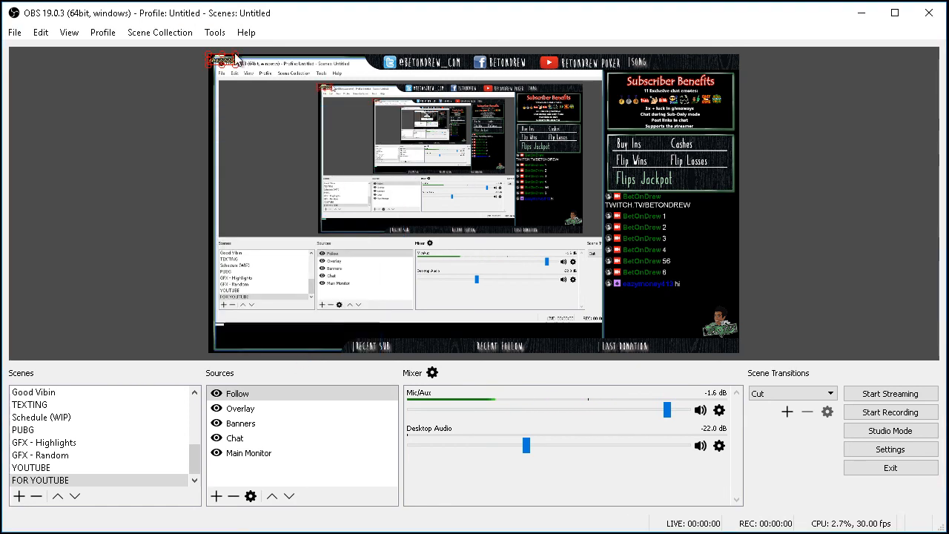
Enlarge the Follow text in the preview and place it over the captured screen, above the Recent Follow label.
left_click_drag(237, 66, 333, 115)
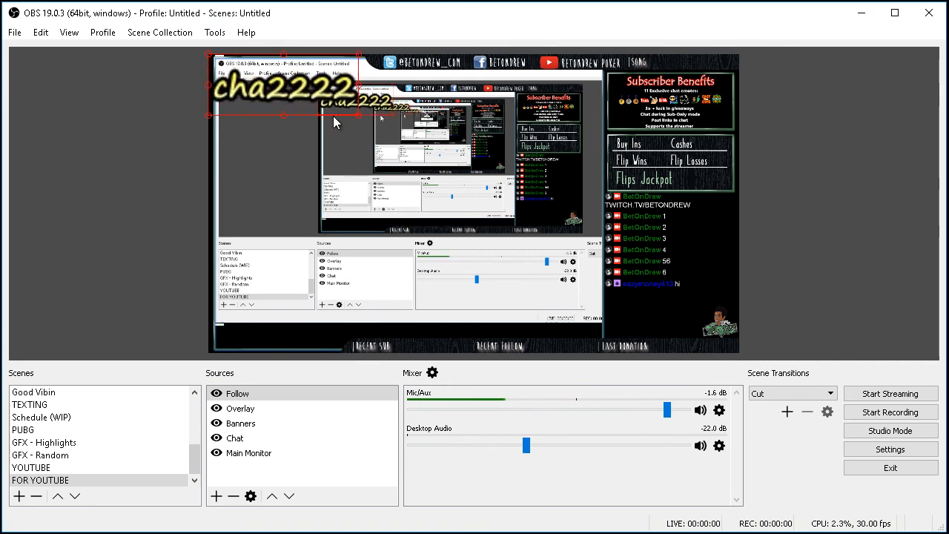
left_click_drag(292, 85, 494, 288)
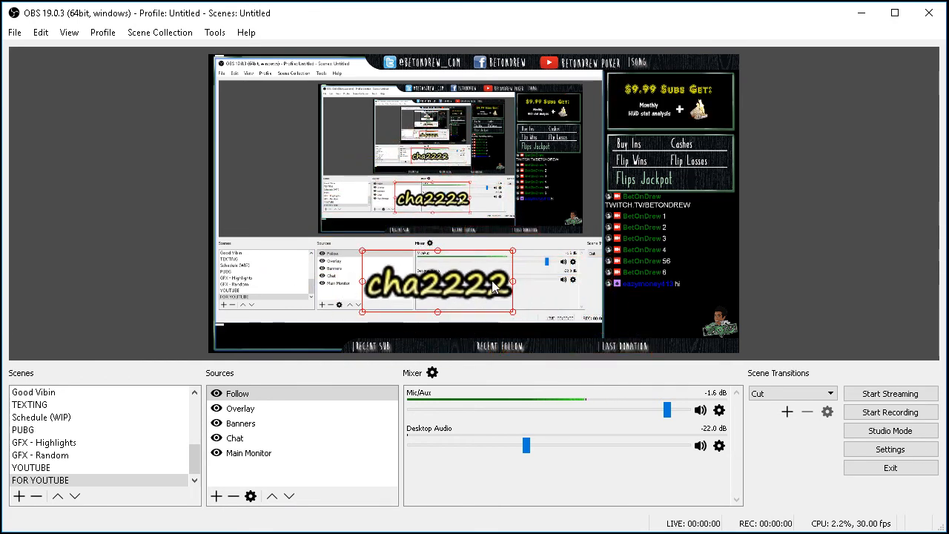
Open the Follow source's properties and examine the available fonts, styles and sizes without changing the font.
right_click(317, 401)
left_click(371, 532)
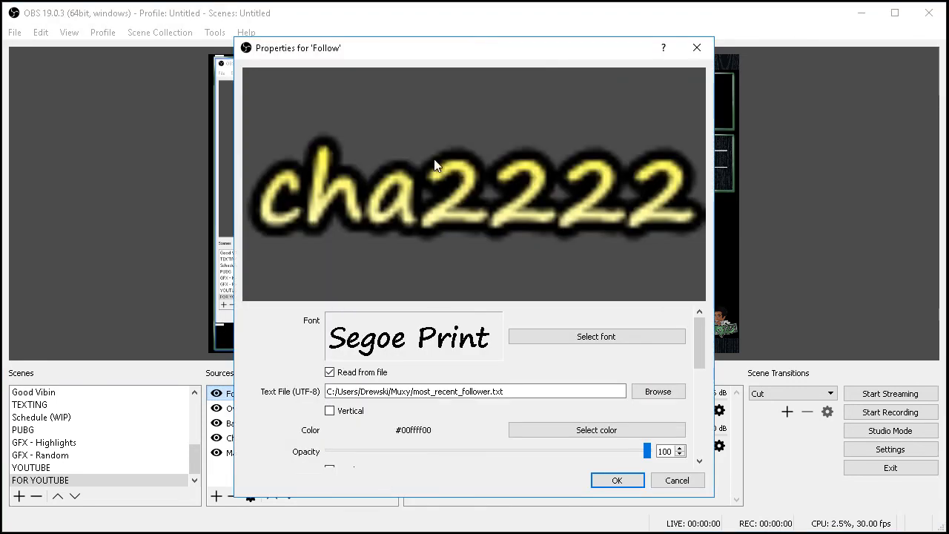
left_click_drag(526, 56, 409, 28)
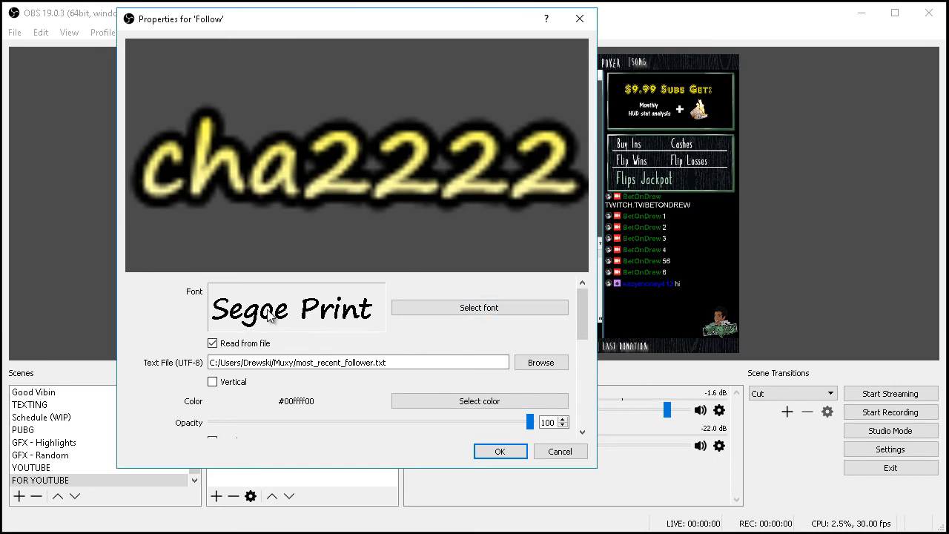
left_click(457, 309)
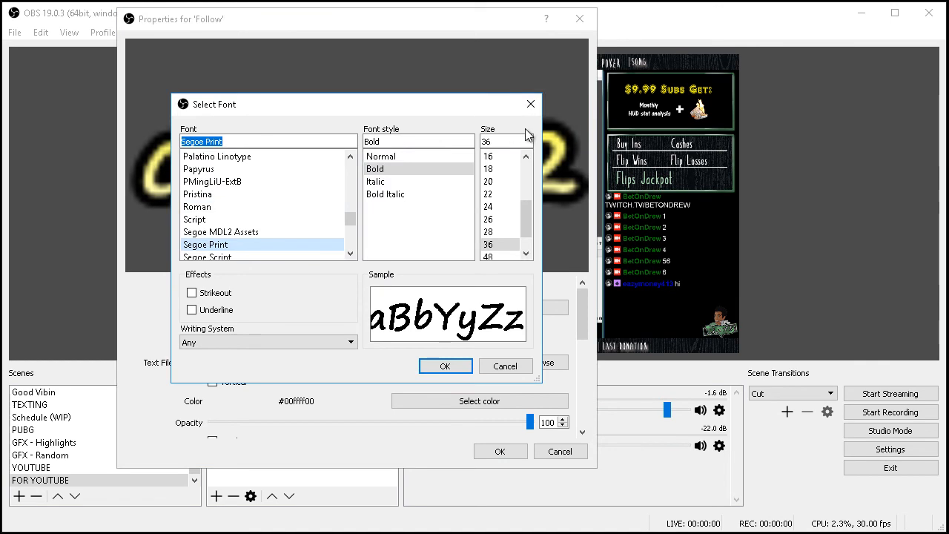
left_click(531, 105)
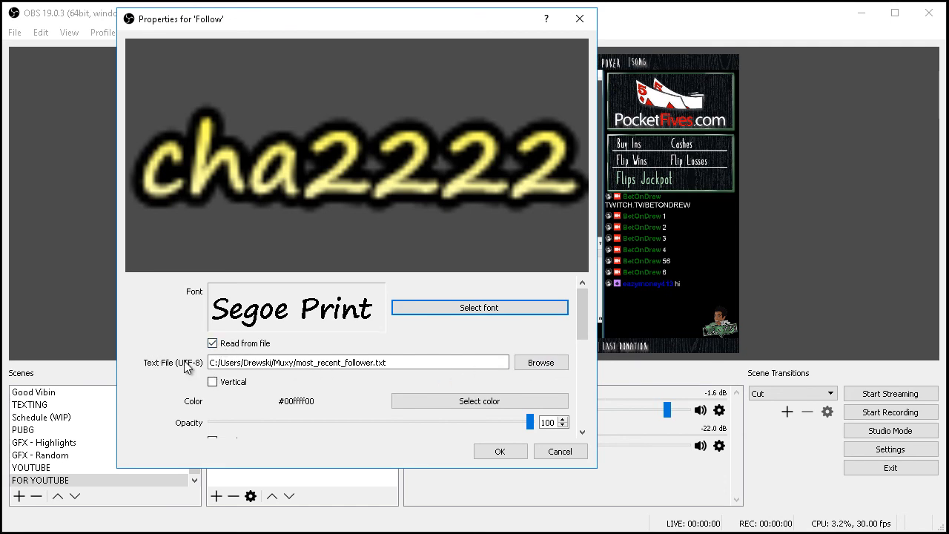
Switch the Follow source to manually entered text, then return it to reading from its text file.
left_click(213, 343)
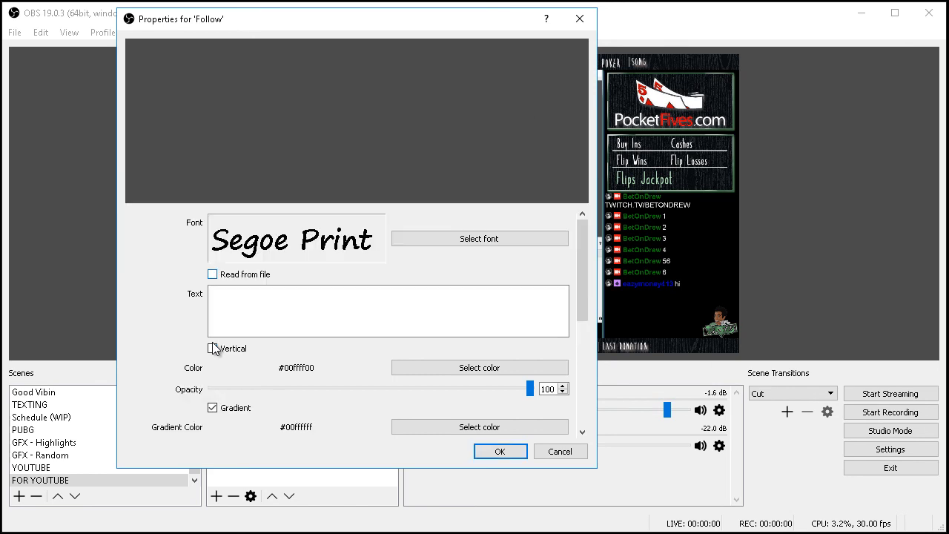
left_click(298, 302)
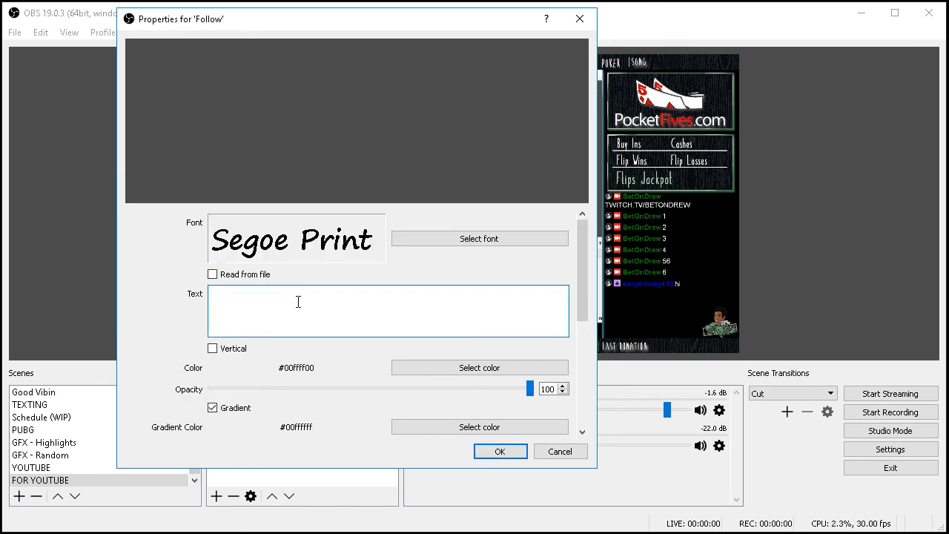
left_click(213, 274)
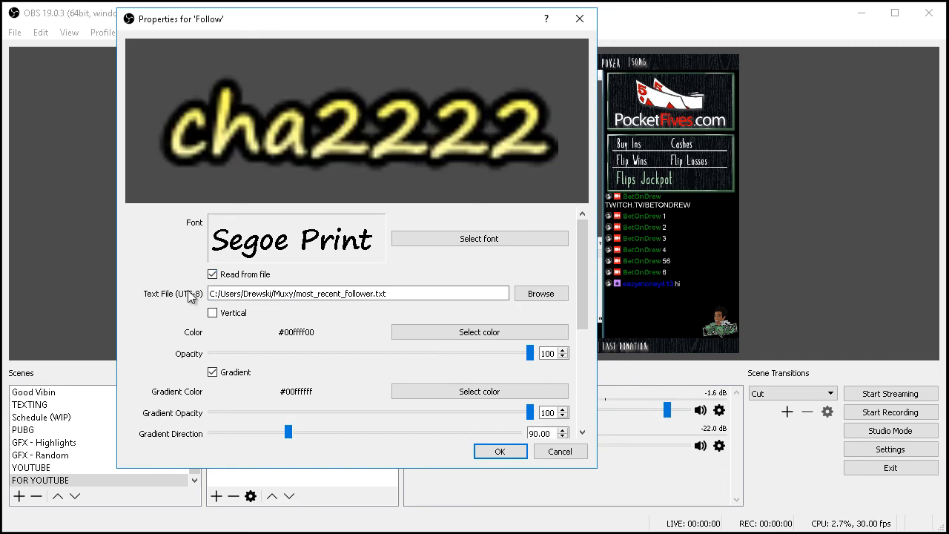
Choose most_recent_follower from the Muxy folder as the Follow source's text file.
left_click(540, 293)
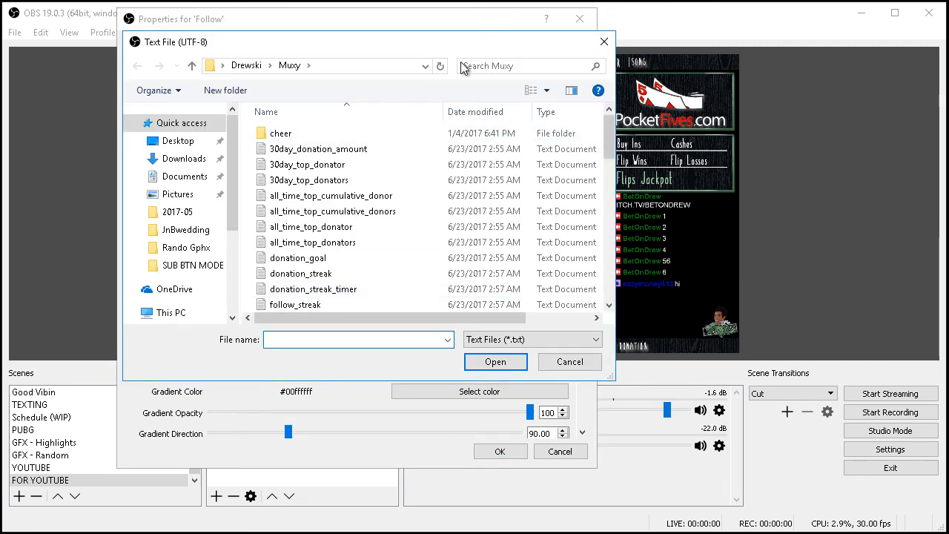
left_click(382, 65)
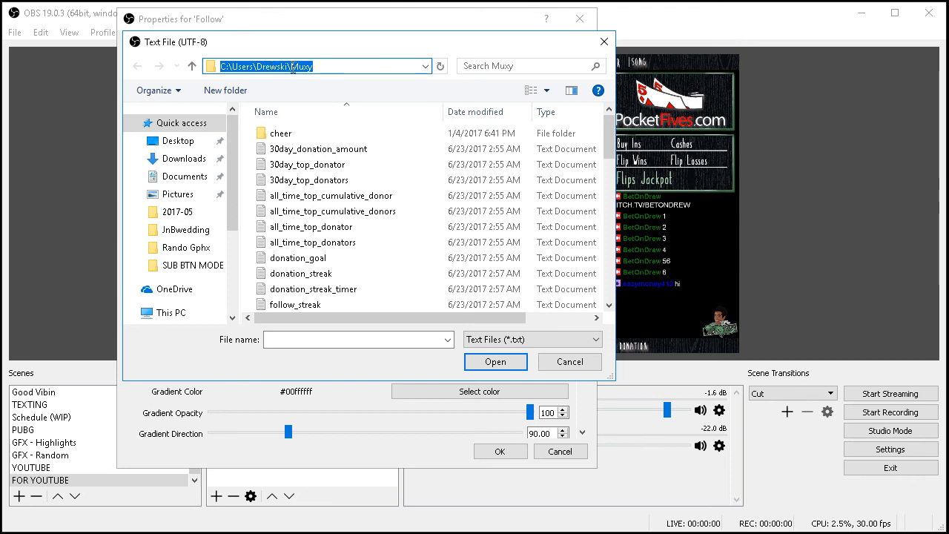
left_click(359, 163)
scroll(330, 182, "down", 1)
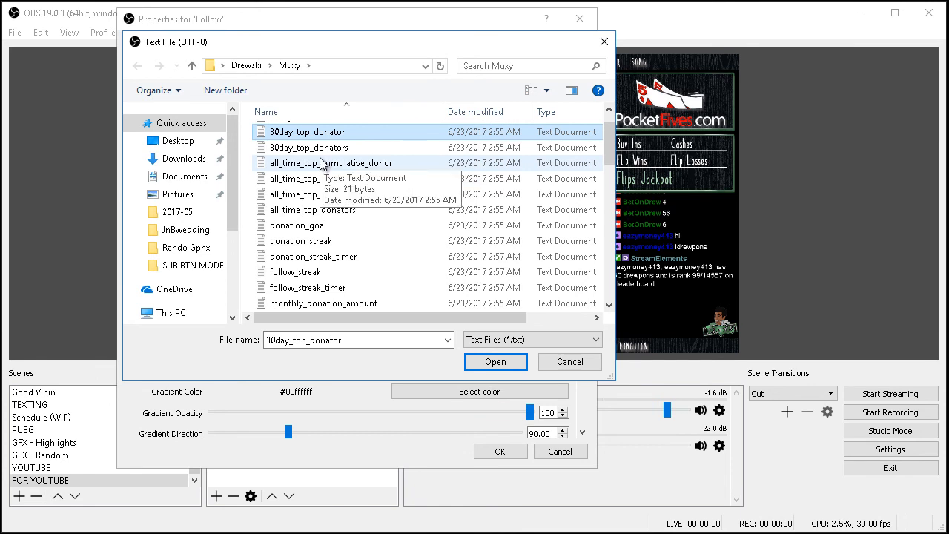
scroll(326, 185, "down", 1)
scroll(326, 189, "down", 3)
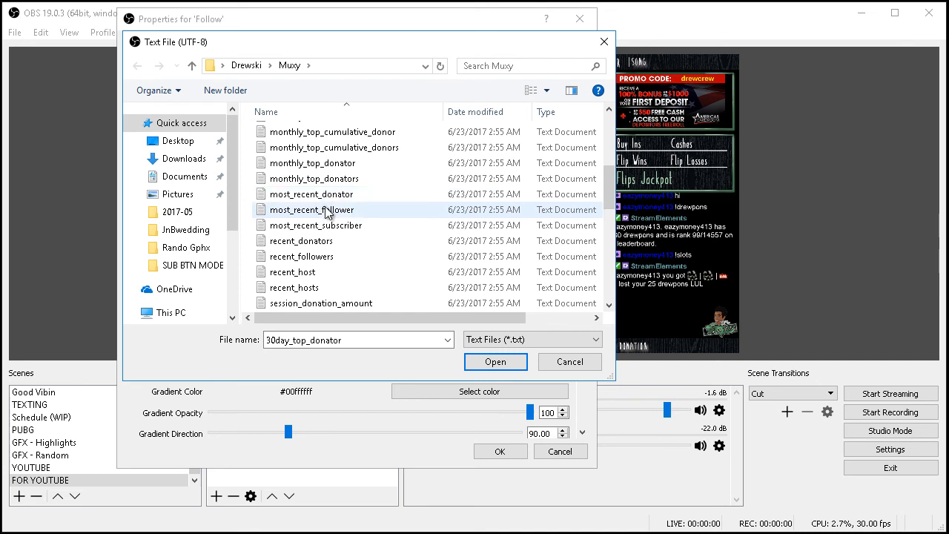
left_click(326, 213)
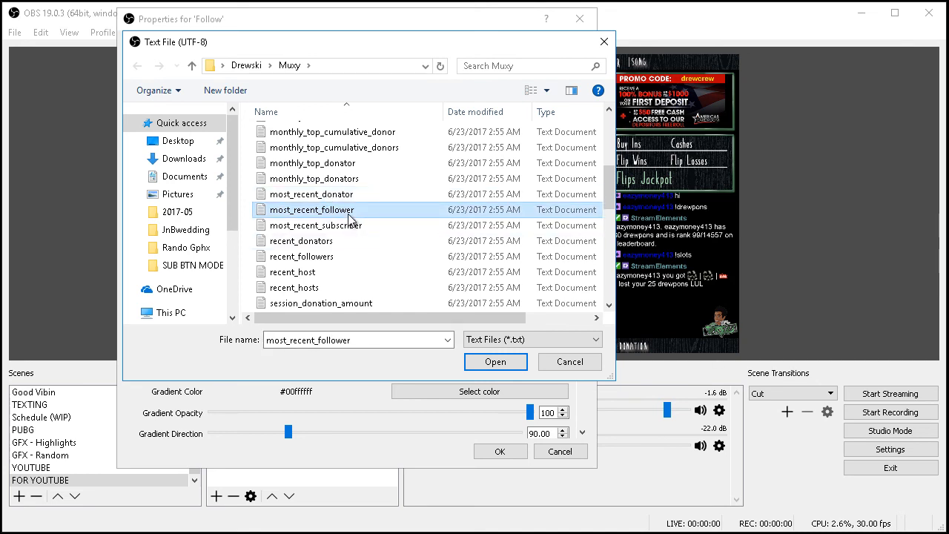
left_click(497, 362)
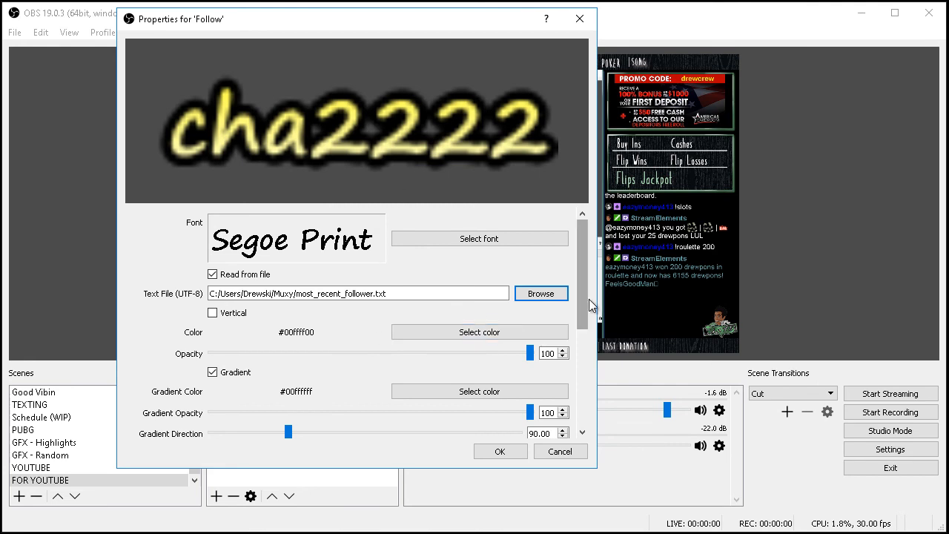
Review the Follow source's color, gradient, background and alignment settings, and close its properties without saving changes.
scroll(585, 306, "down", 3)
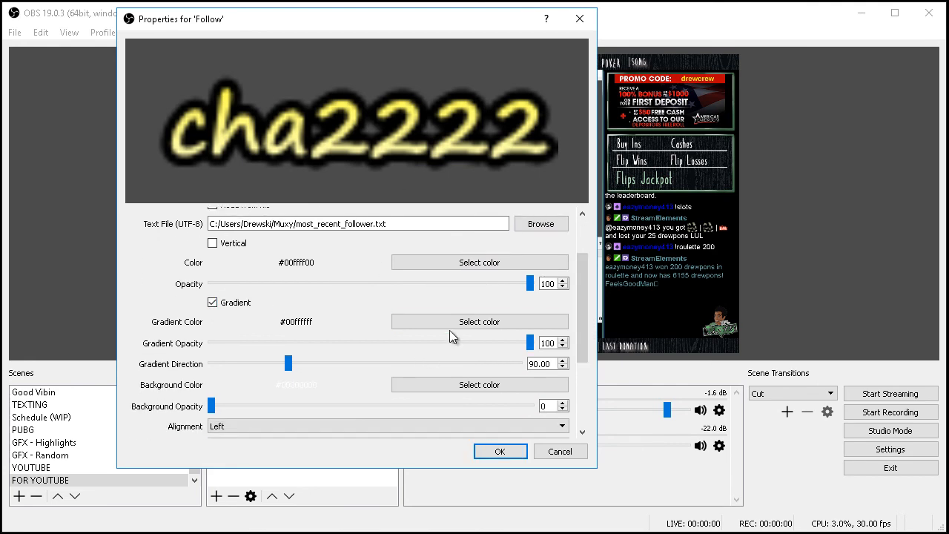
left_click_drag(580, 279, 576, 215)
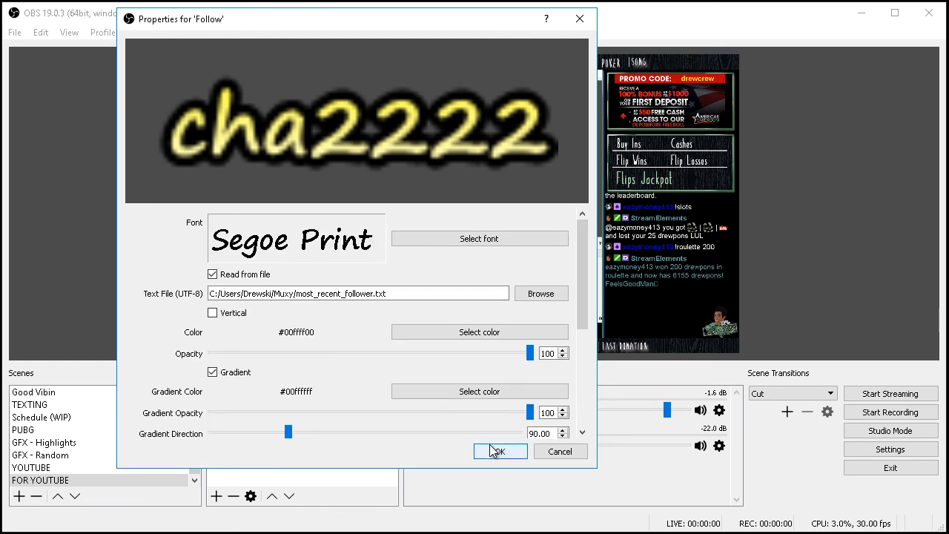
left_click(560, 452)
Shrink the Follow text and place it in the overlay's bottom bar, directly beside the Recent Follow label.
left_click_drag(393, 210, 453, 278)
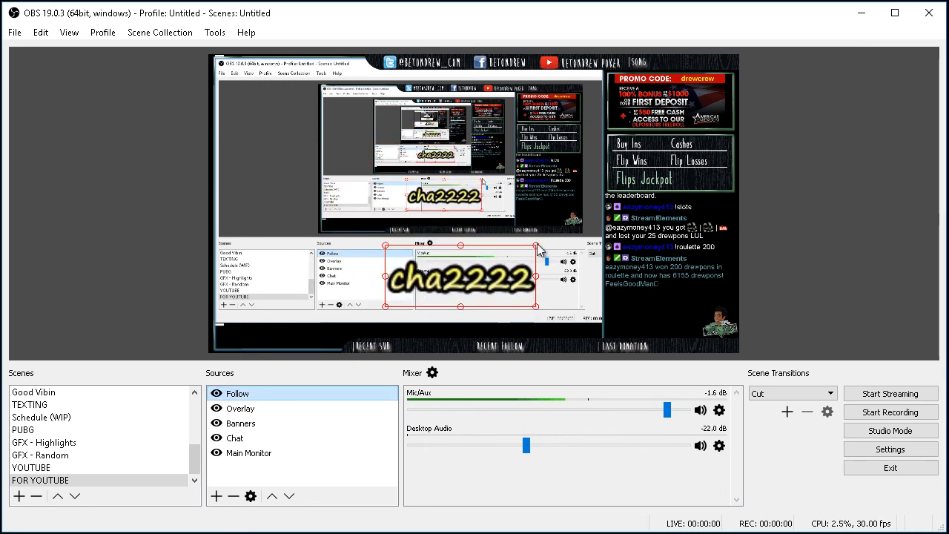
left_click_drag(537, 247, 568, 345)
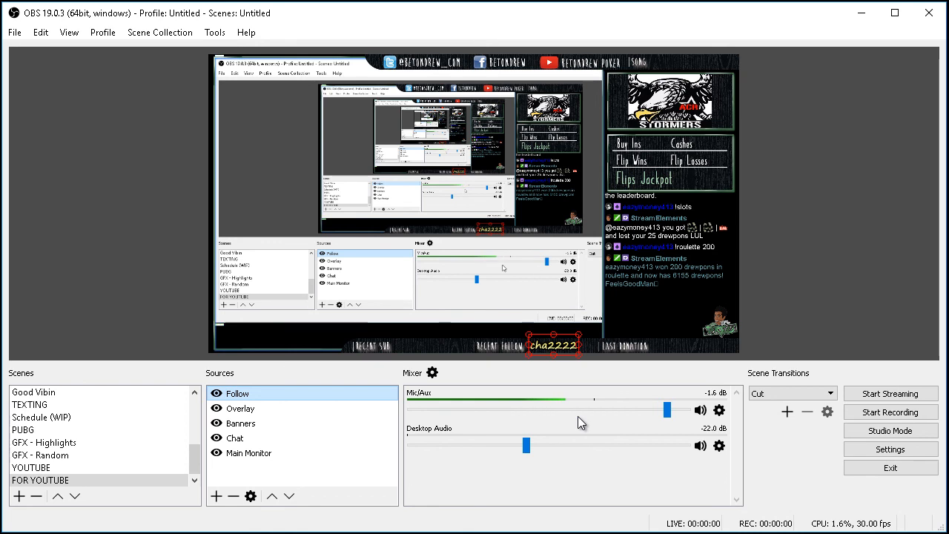
left_click(855, 146)
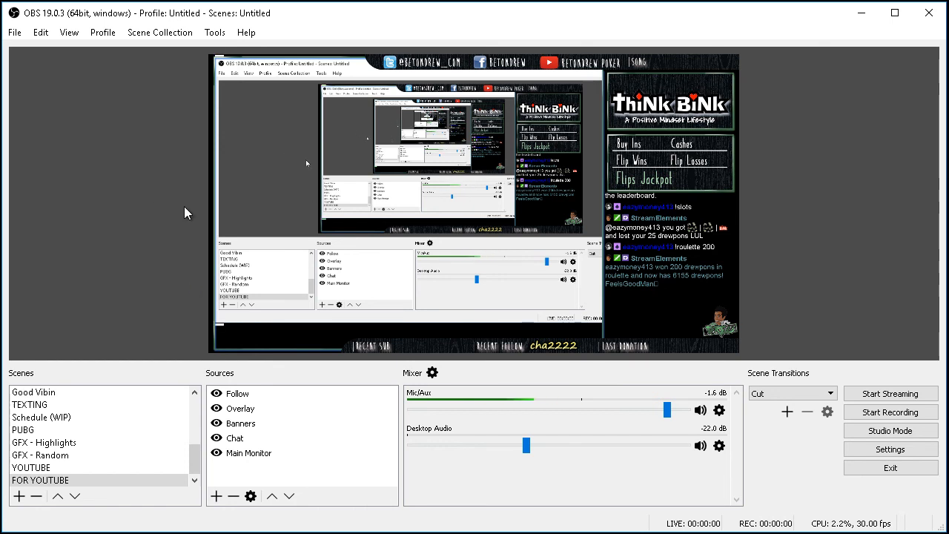
Demonstrate layer order by moving the Overlay source above Follow and returning it below Follow.
left_click(294, 411)
left_click_drag(280, 391, 280, 391)
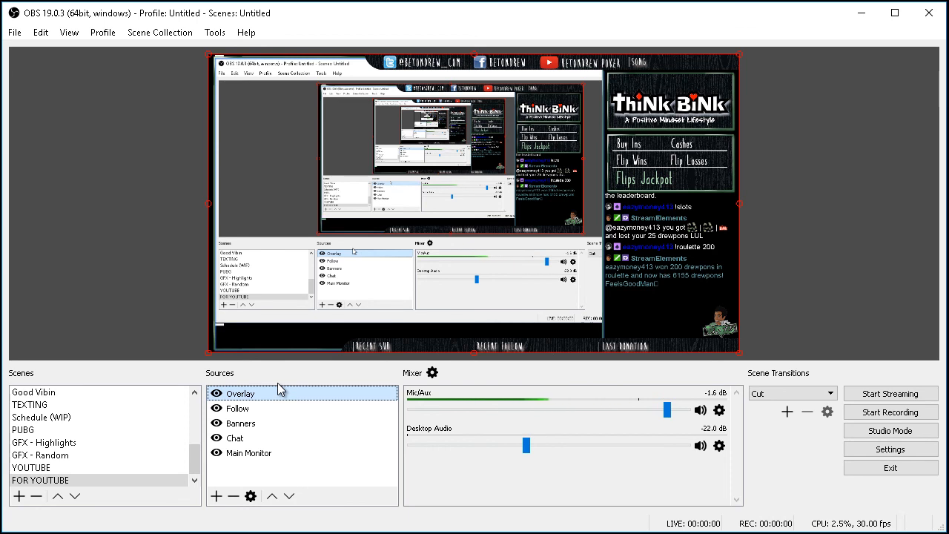
key("ctrl+Down")
key("ctrl+Up")
key("ctrl+Down")
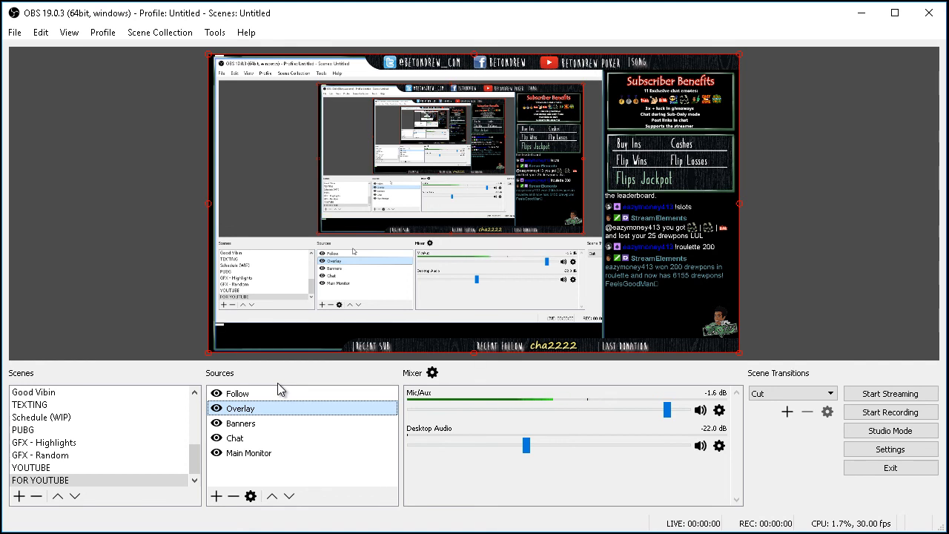
key("ctrl+Up")
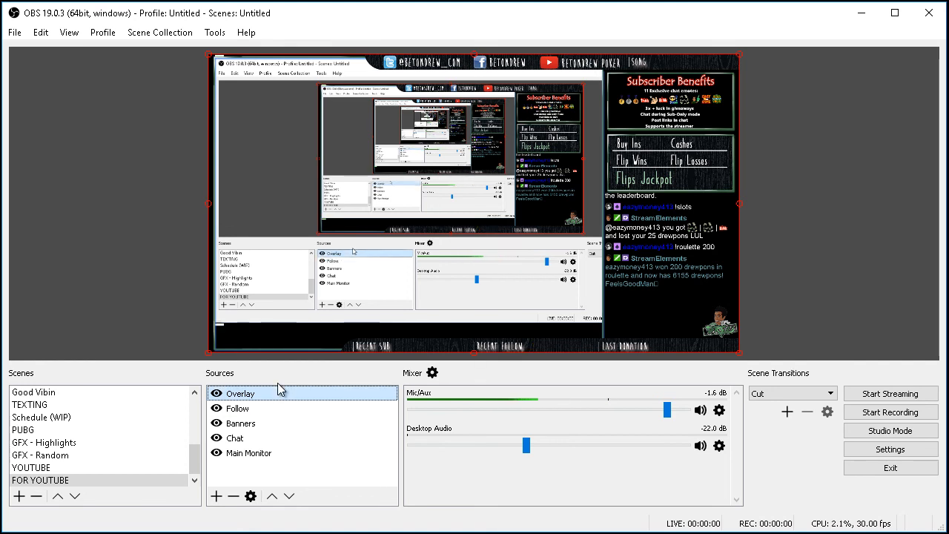
key("ctrl+Down")
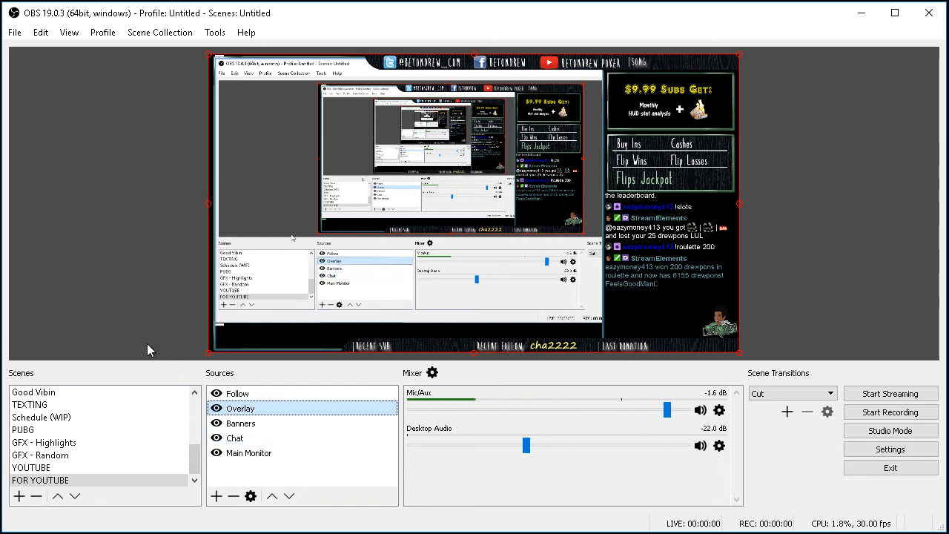
Add the existing BrowserSource Alerts to the FOR YOUTUBE scene, keeping it visible, and move its frame down along the canvas's left edge.
right_click(282, 476)
mouse_move(338, 484)
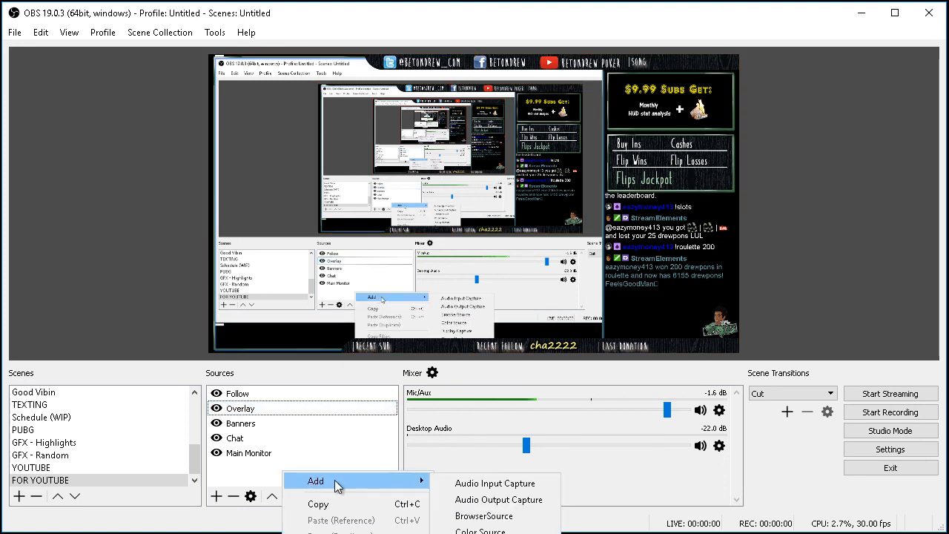
right_click(123, 131)
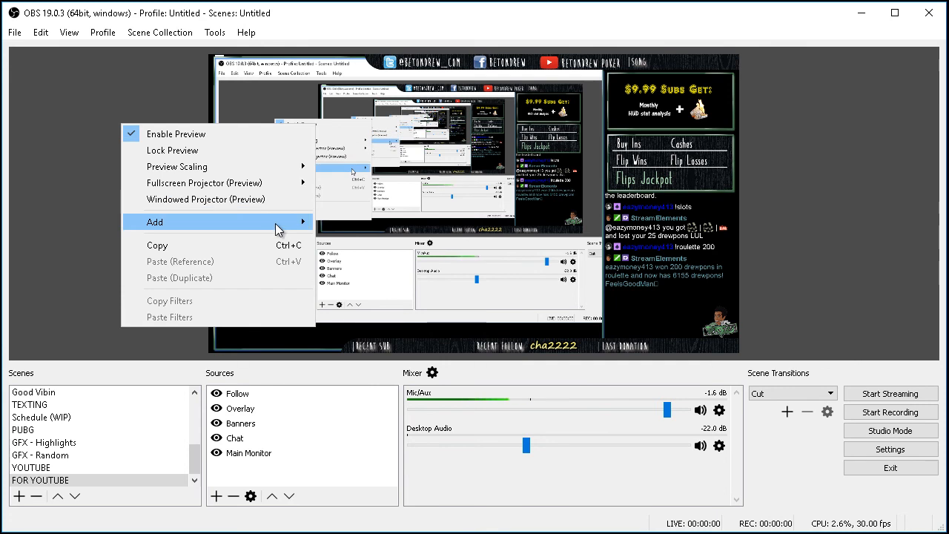
mouse_move(279, 230)
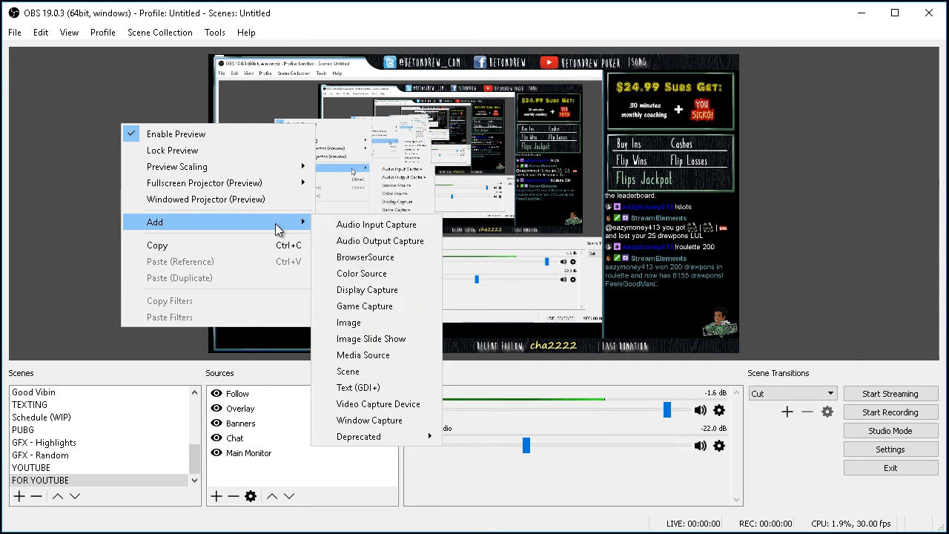
left_click(364, 257)
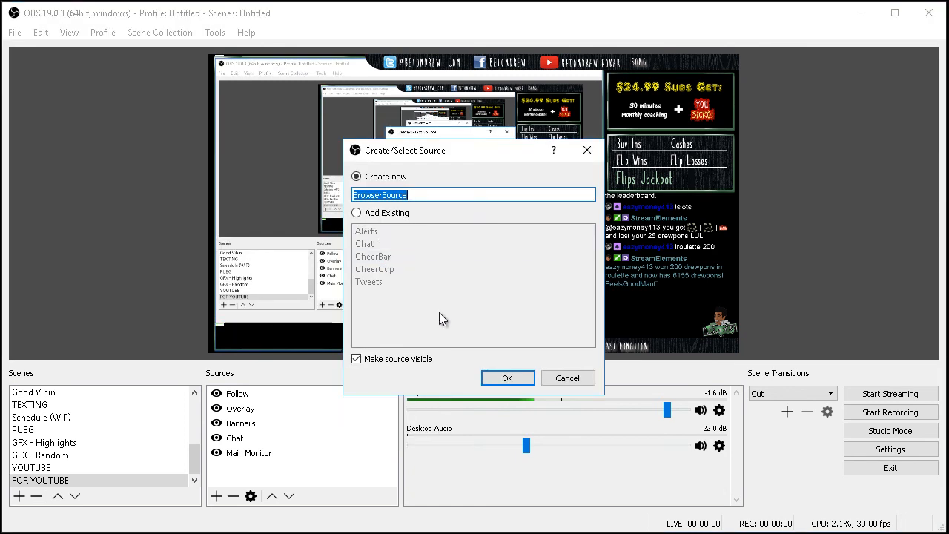
left_click(375, 215)
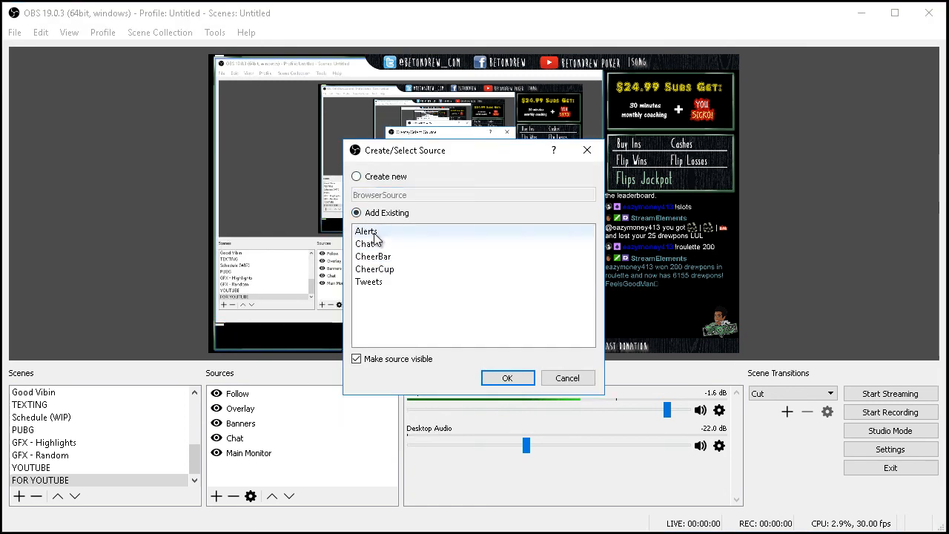
left_click(370, 181)
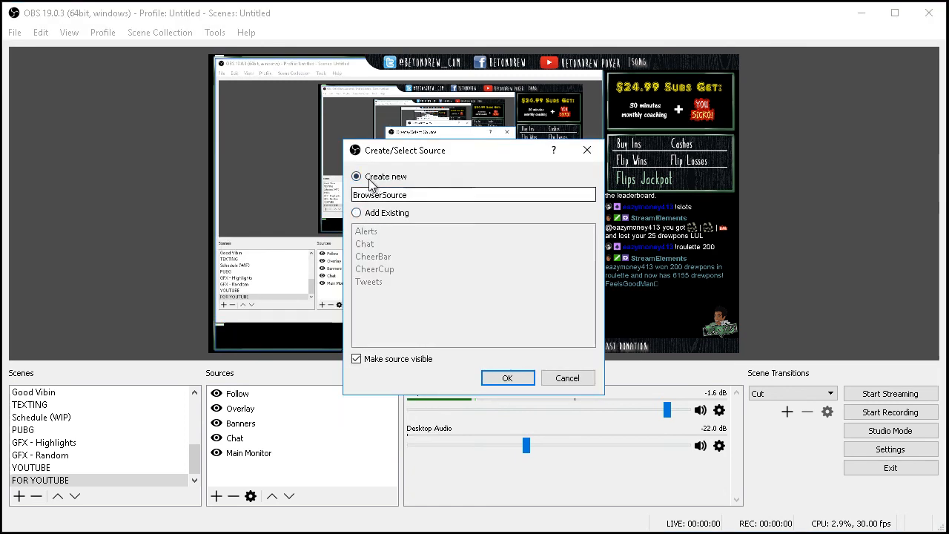
left_click(391, 214)
left_click(378, 233)
left_click(508, 379)
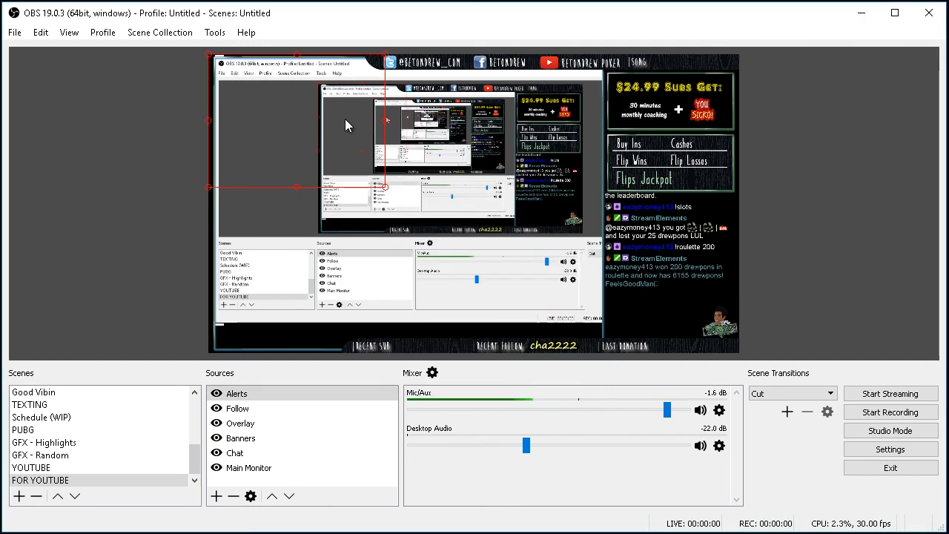
left_click_drag(322, 119, 321, 185)
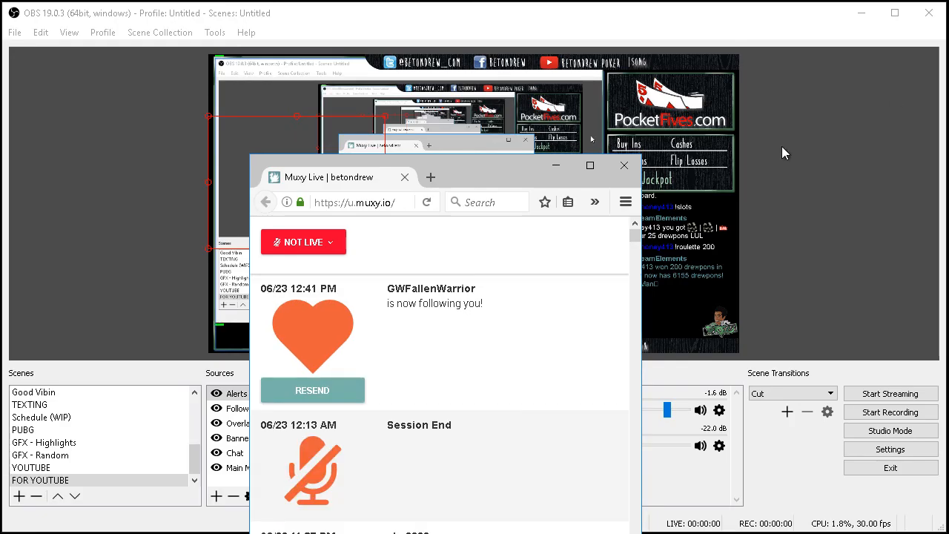
Examine the Muxy Live page's feed of recent follows and session events with their resend options, and minimize its window.
left_click_drag(492, 169, 335, 26)
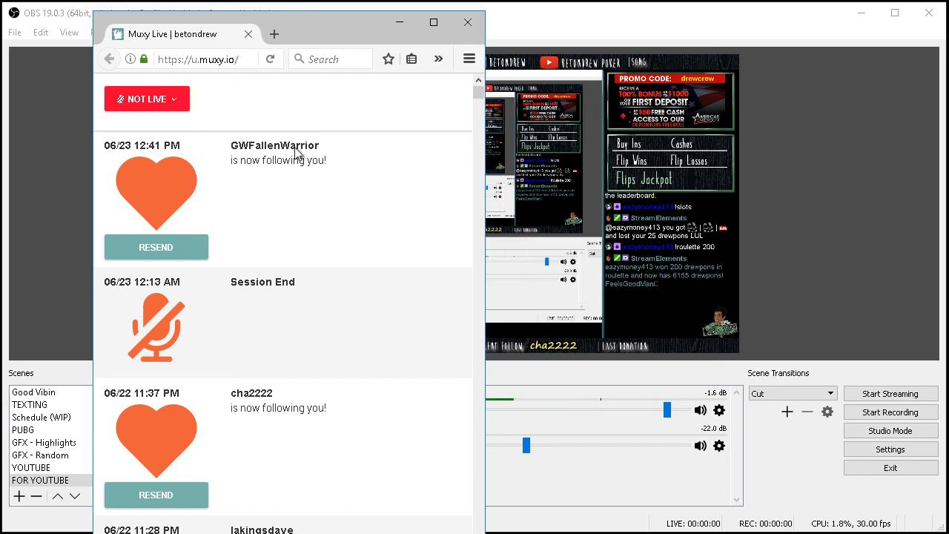
scroll(352, 194, "down", 15)
scroll(352, 193, "up", 15)
scroll(352, 193, "down", 4)
scroll(353, 193, "up", 2)
scroll(353, 195, "up", 4)
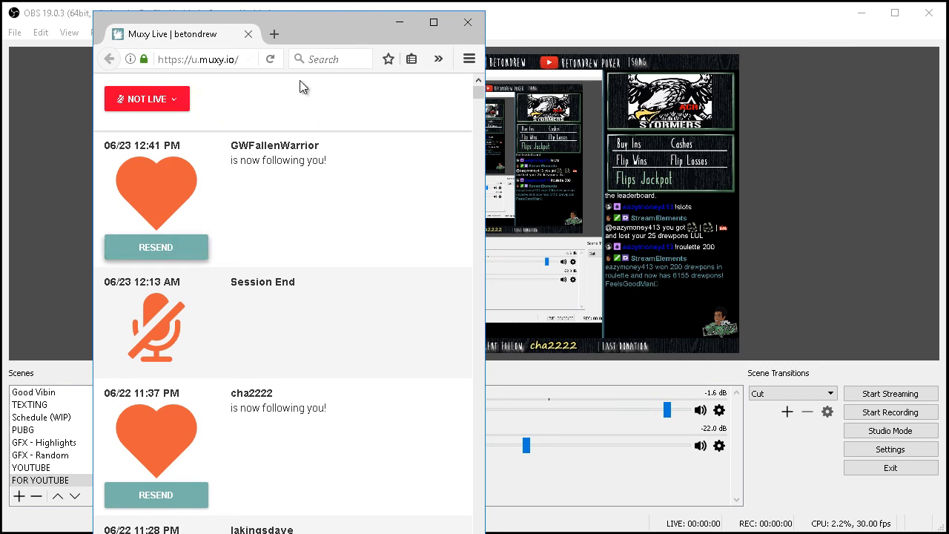
left_click(400, 22)
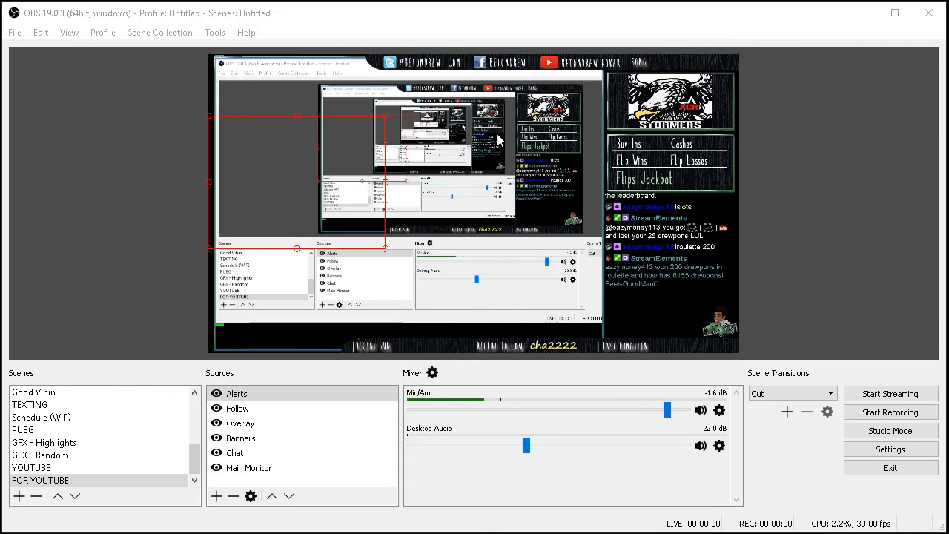
Hide the Main Monitor source and position the Alerts frame near the top center of the main capture area.
left_click_drag(333, 163, 460, 170)
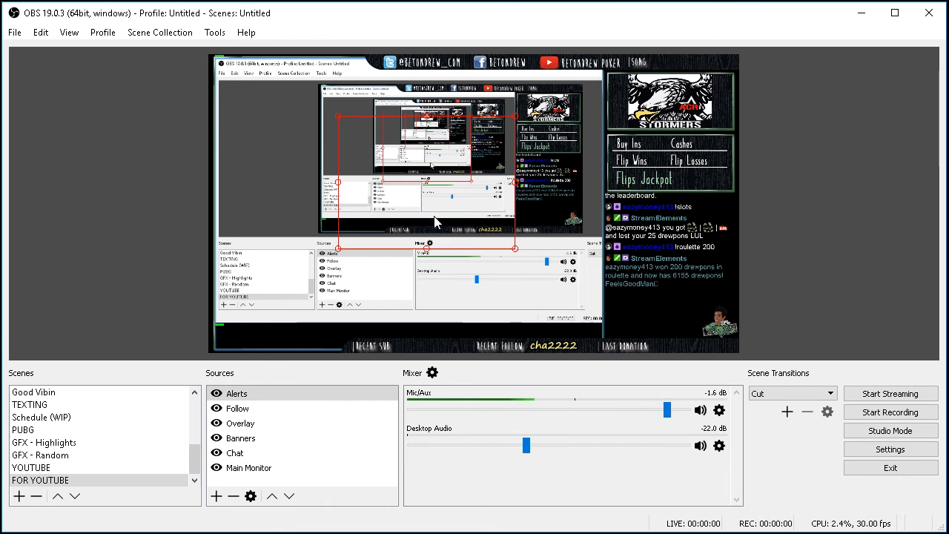
left_click(216, 468)
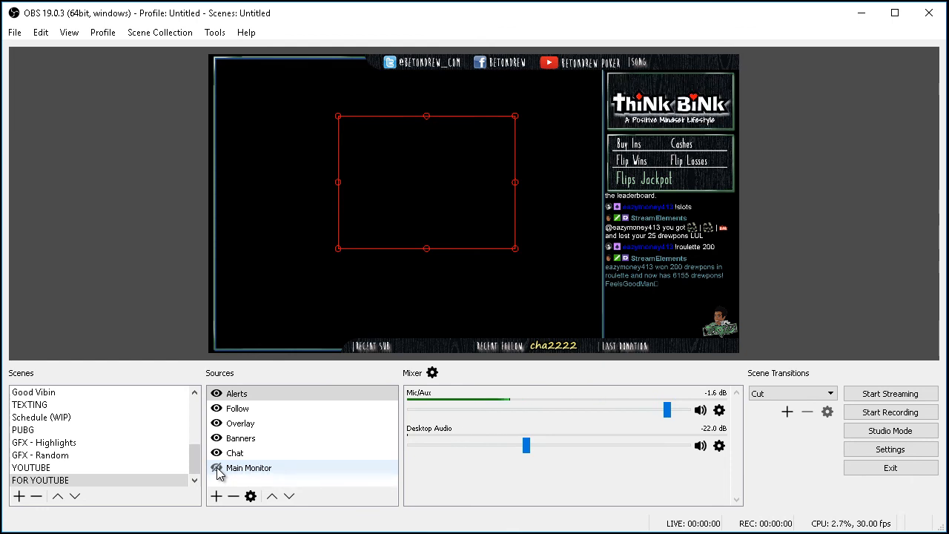
left_click(216, 468)
left_click(216, 468)
left_click(216, 468)
left_click(215, 468)
left_click(215, 468)
left_click(216, 468)
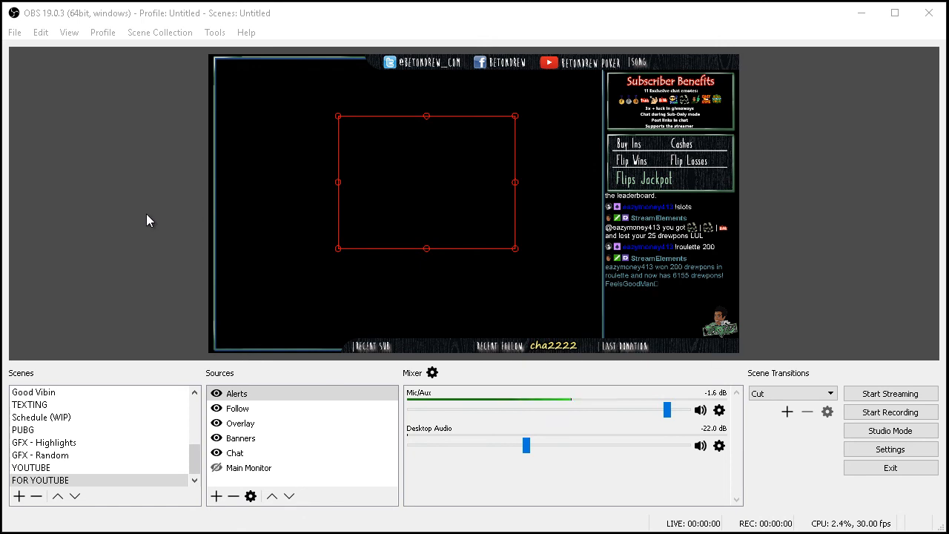
left_click_drag(440, 196, 417, 141)
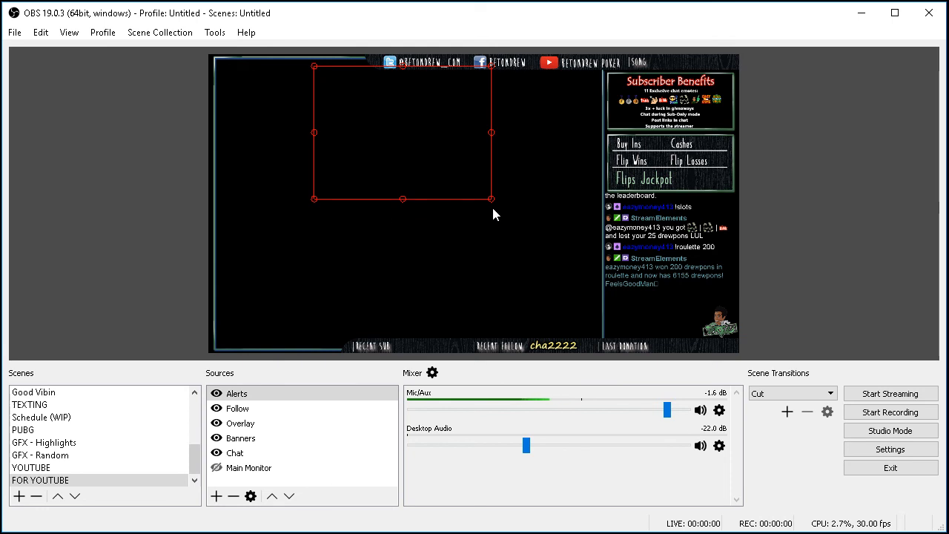
left_click_drag(435, 163, 436, 159)
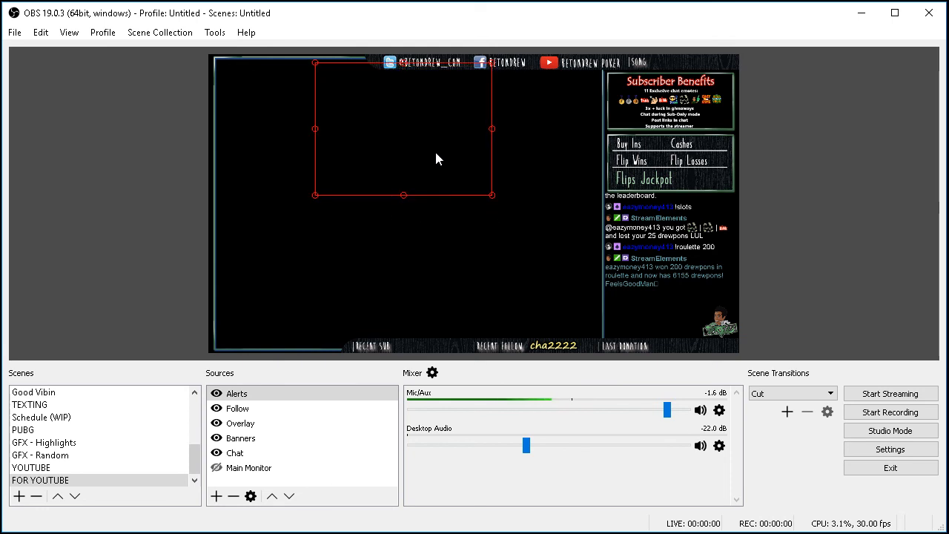
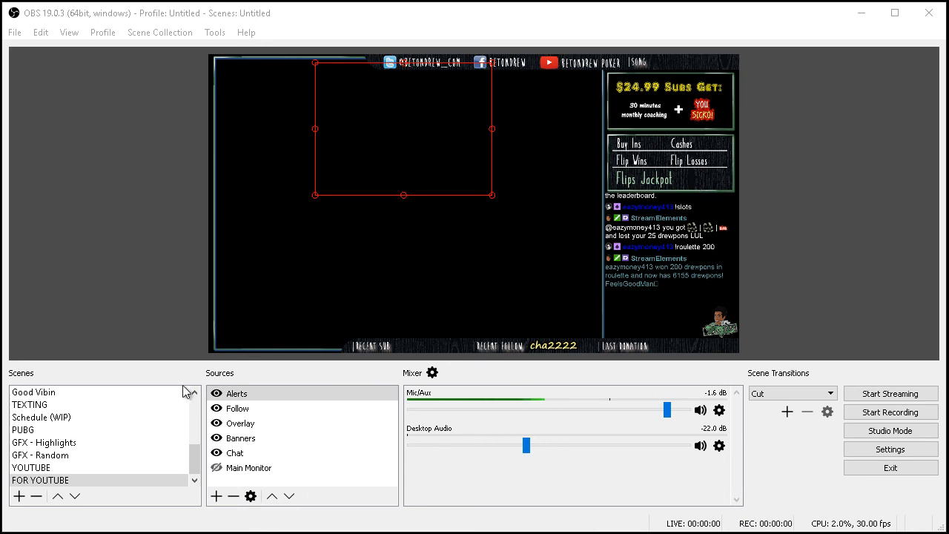
Add the existing Webcam video capture source to the FOR YOUTUBE scene, keeping it visible, and move it to the middle of the main capture area.
right_click(267, 399)
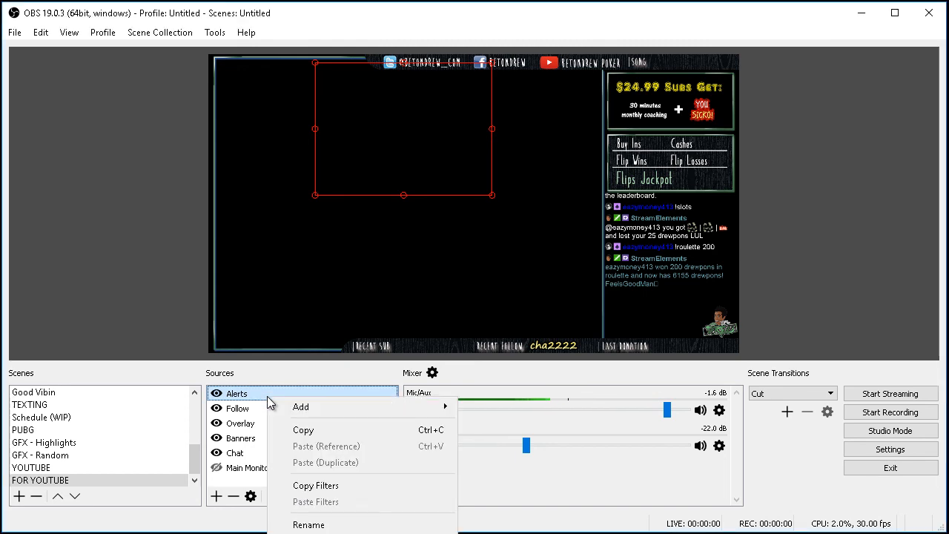
left_click(128, 143)
right_click(128, 137)
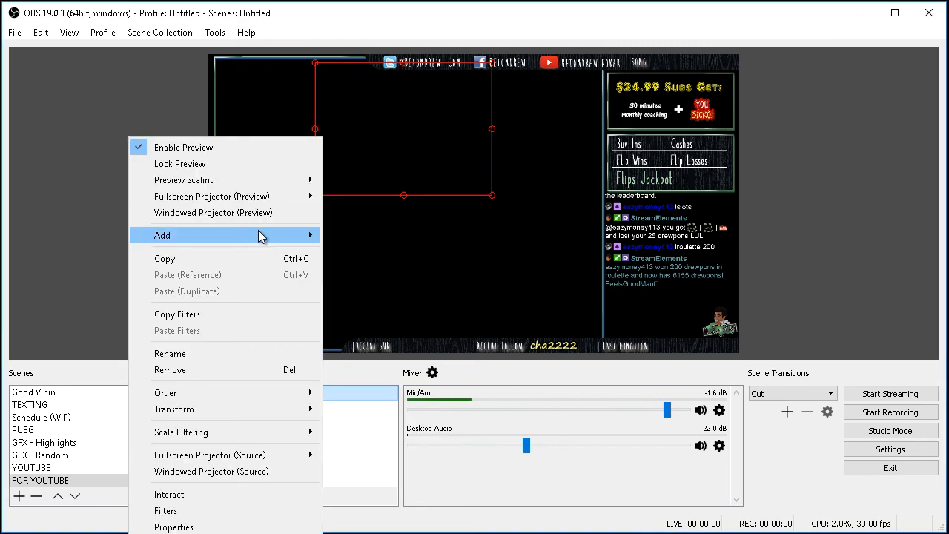
mouse_move(251, 237)
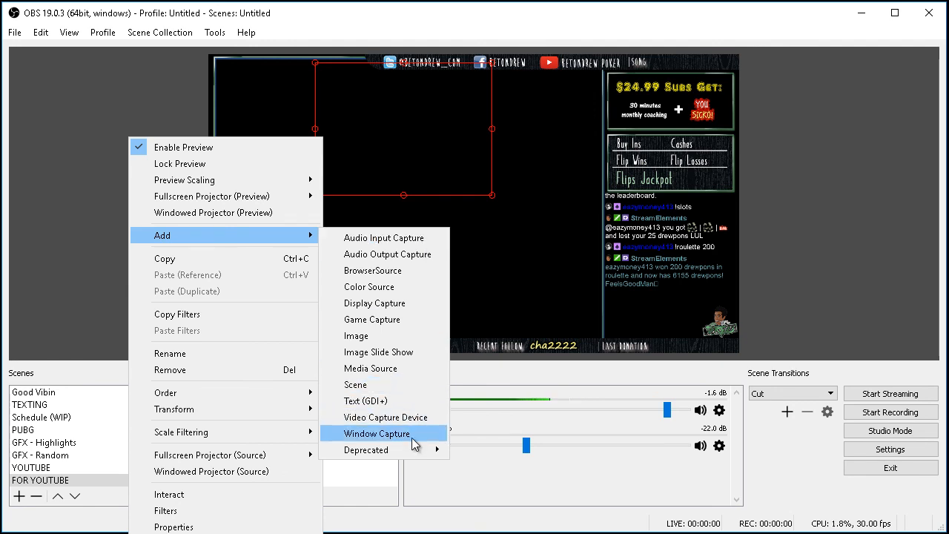
left_click(417, 420)
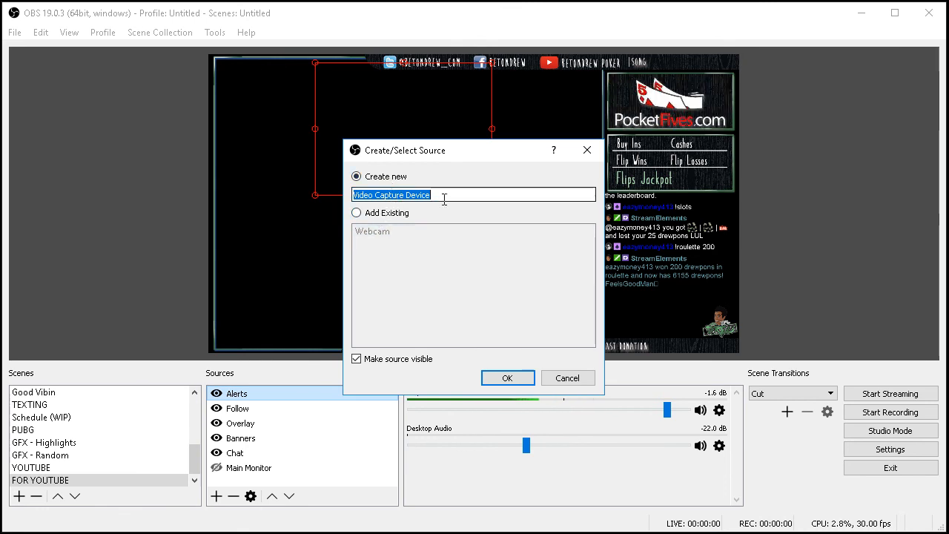
left_click(364, 214)
left_click(373, 232)
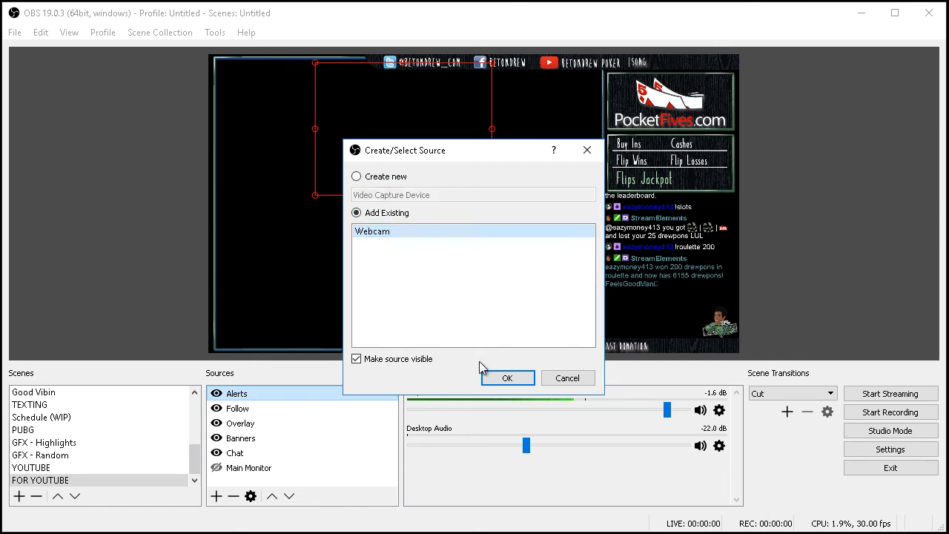
left_click(497, 379)
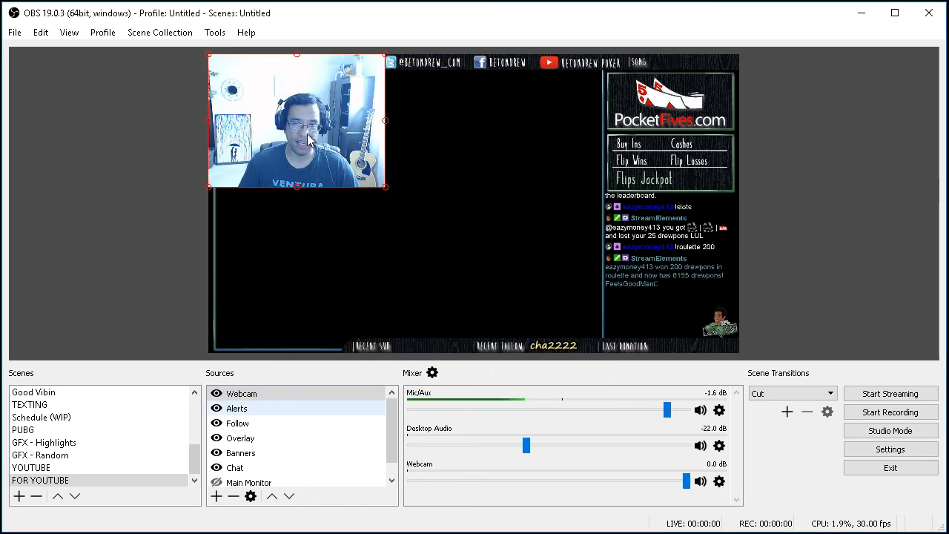
left_click_drag(308, 139, 440, 199)
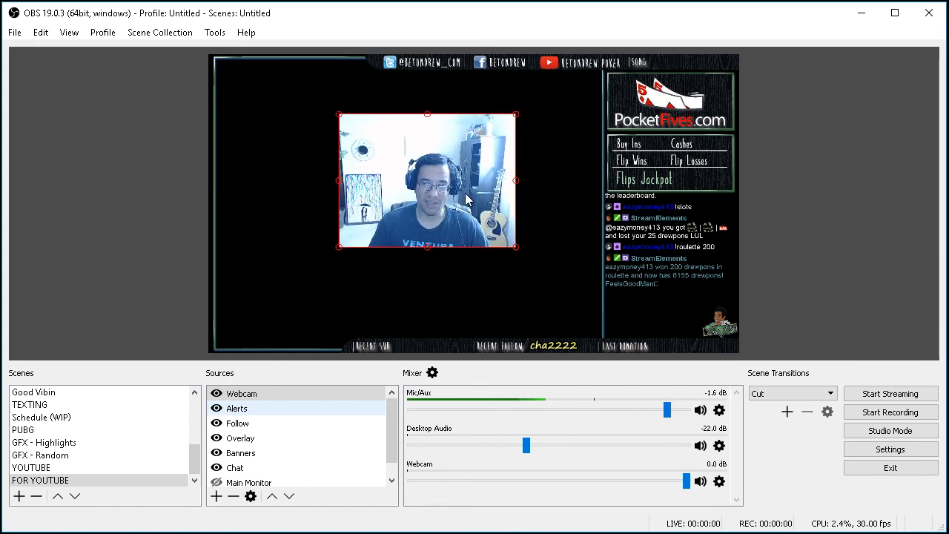
left_click_drag(427, 196, 409, 211)
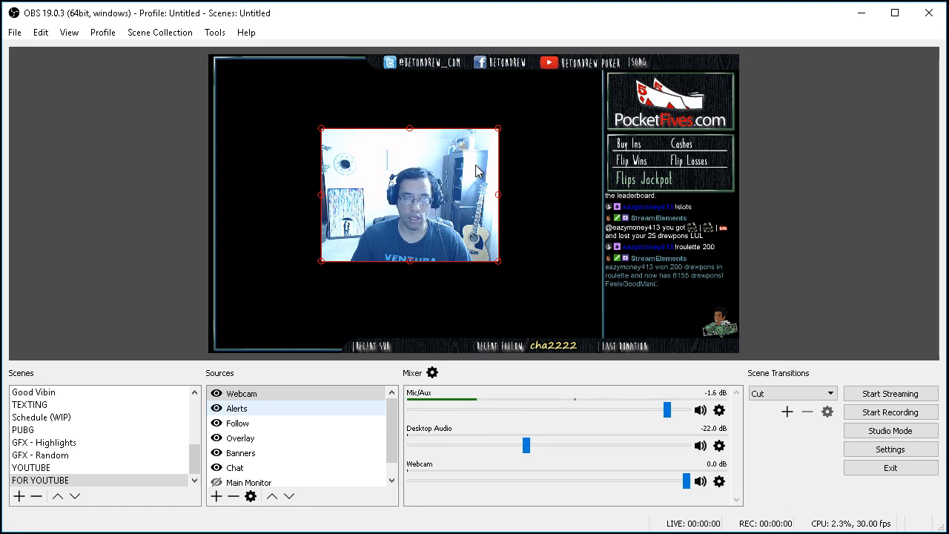
Hide the Webcam source, choose Logitech HD Pro Webcam C920 as its device in the properties, and show the source again.
left_click(222, 396)
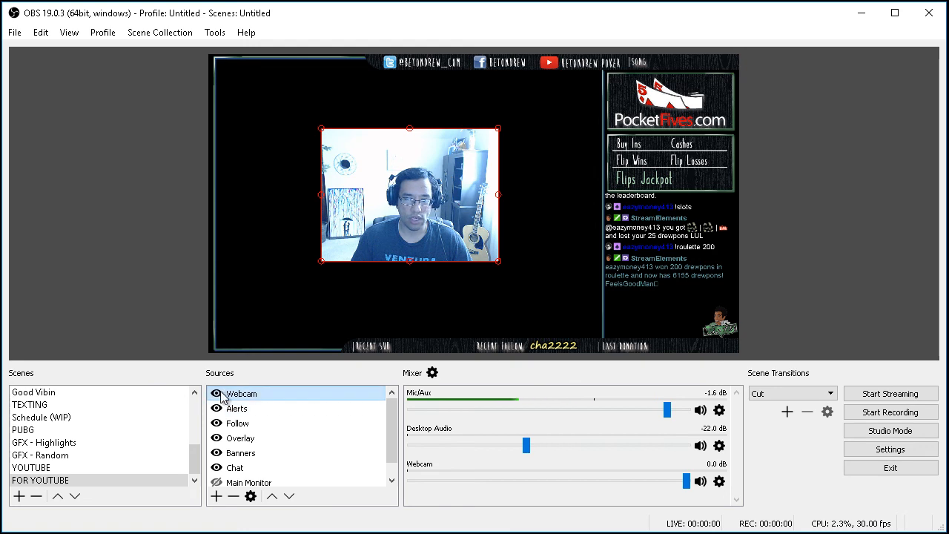
left_click(217, 394)
right_click(306, 394)
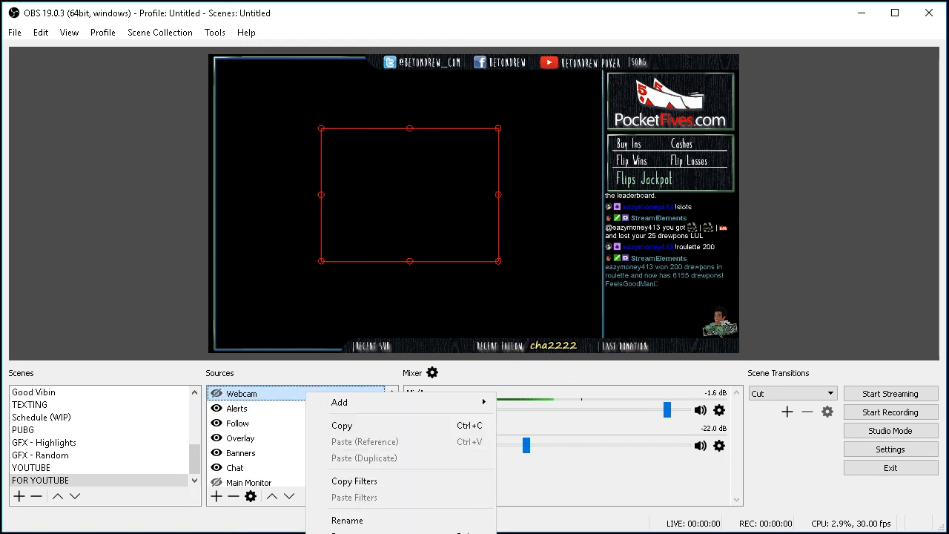
left_click(356, 533)
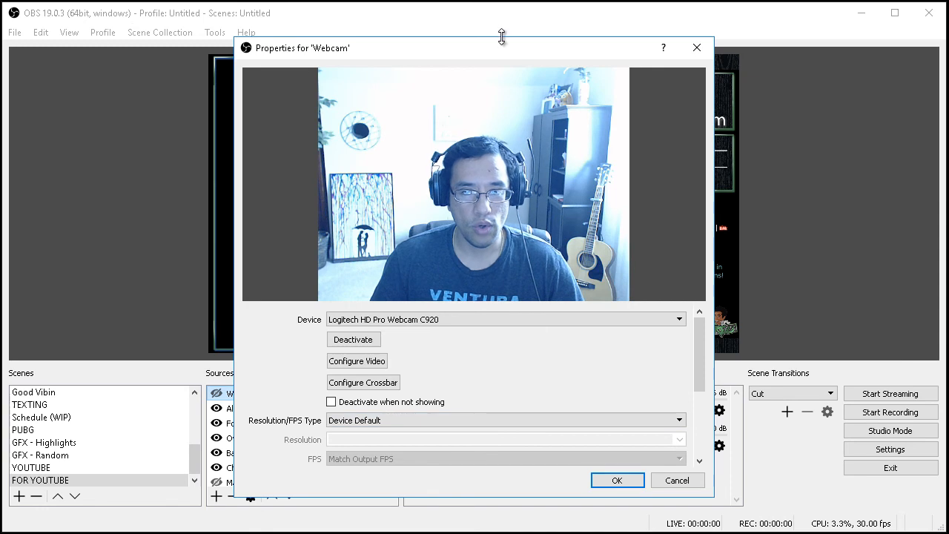
left_click_drag(502, 44, 447, 36)
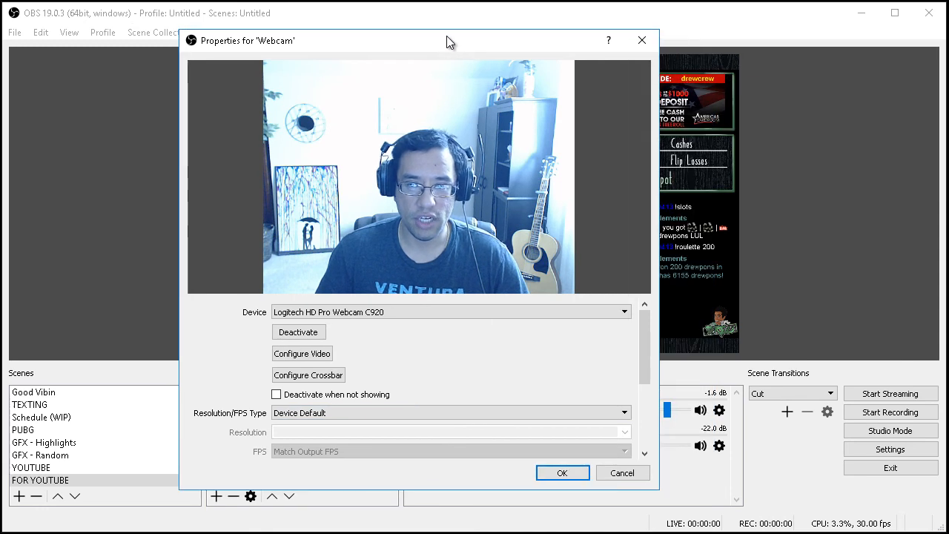
left_click(505, 311)
left_click(392, 319)
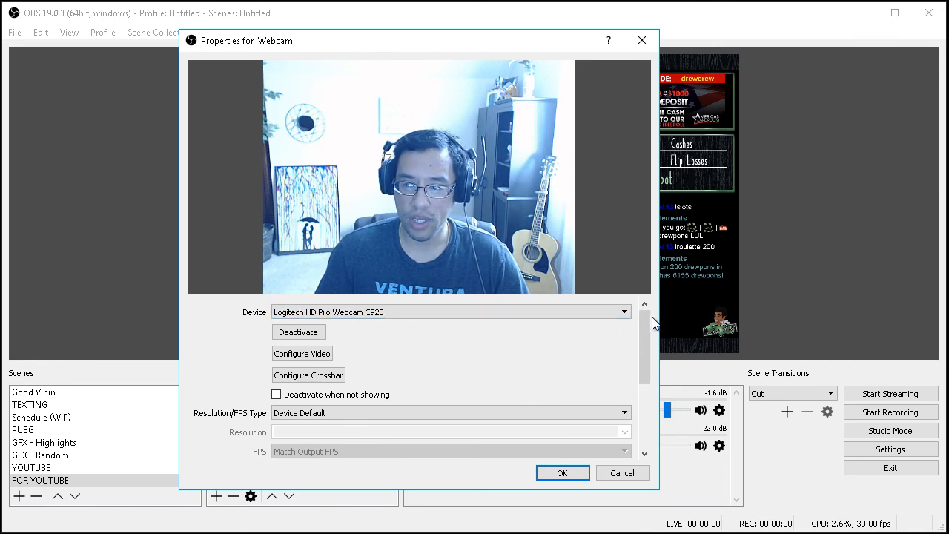
mouse_move(644, 321)
left_mouse_down()
mouse_move(641, 380)
mouse_move(635, 319)
left_mouse_up()
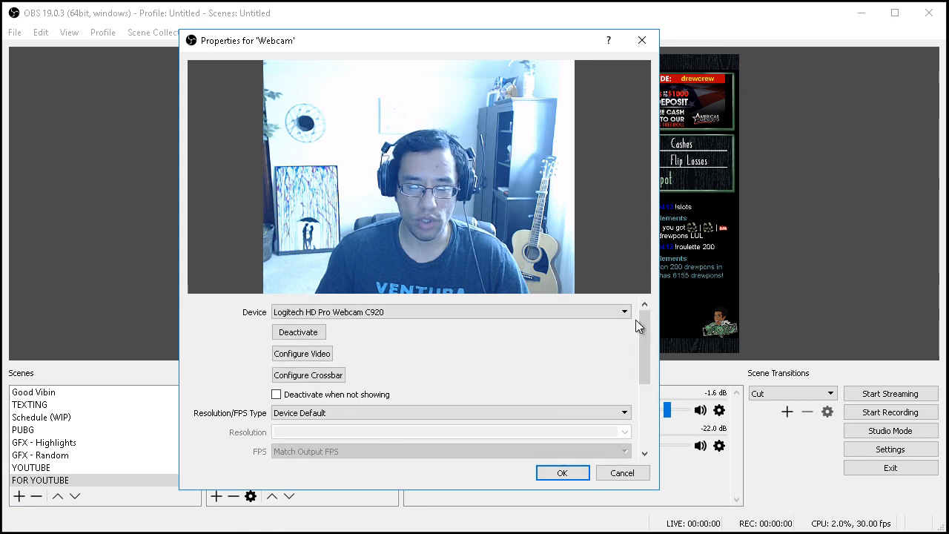
left_click(562, 472)
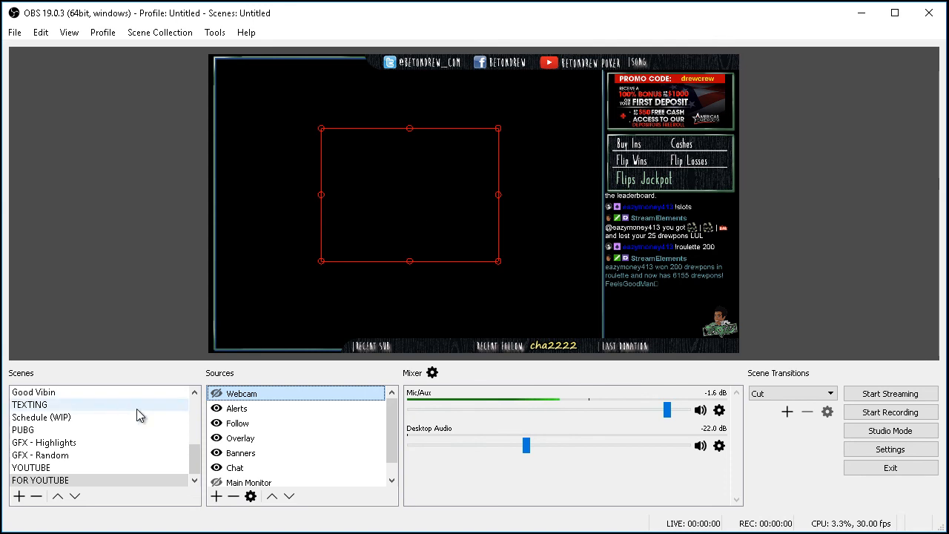
left_click(216, 394)
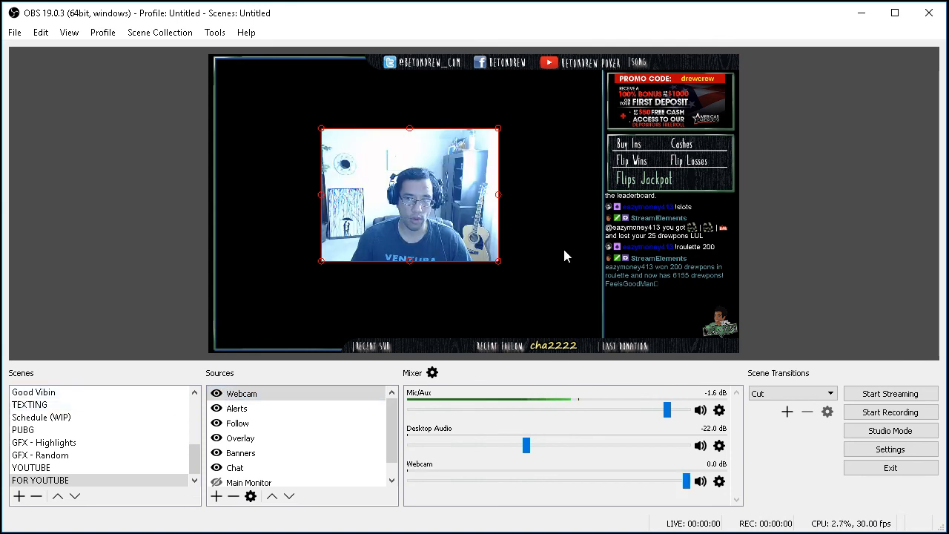
Shrink the Webcam source, crop its four sides closely around the person, and place it in the lower-right corner of the main capture area.
mouse_move(498, 261)
left_mouse_down()
mouse_move(534, 293)
mouse_move(502, 250)
left_mouse_up()
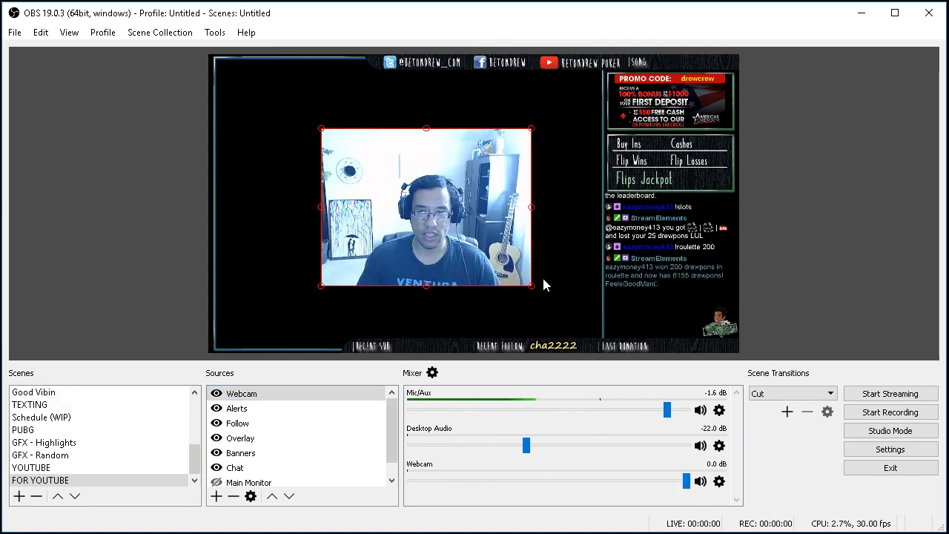
key("alt")
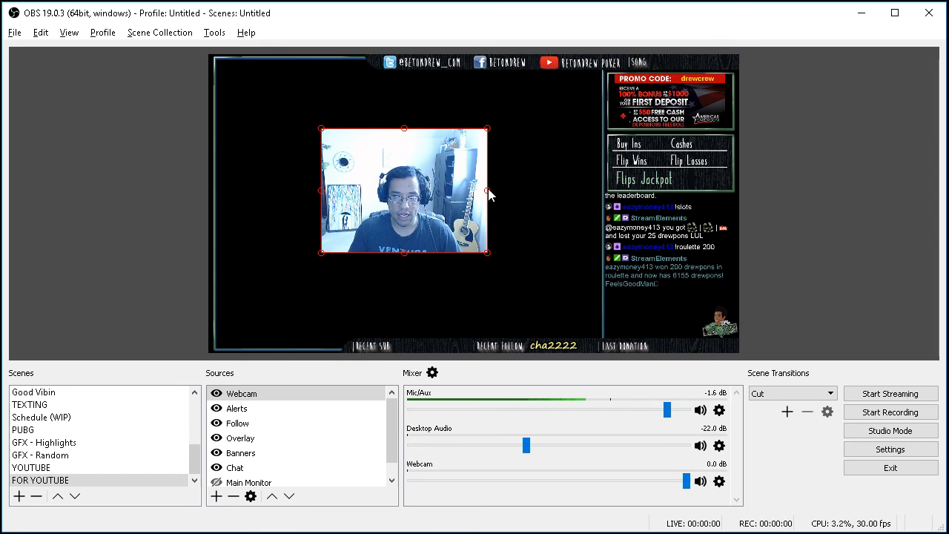
left_click_drag(488, 193, 437, 192)
left_click_drag(322, 191, 374, 200)
left_click_drag(405, 127, 406, 164)
left_click_drag(404, 251, 408, 237)
left_click_drag(377, 191, 577, 299)
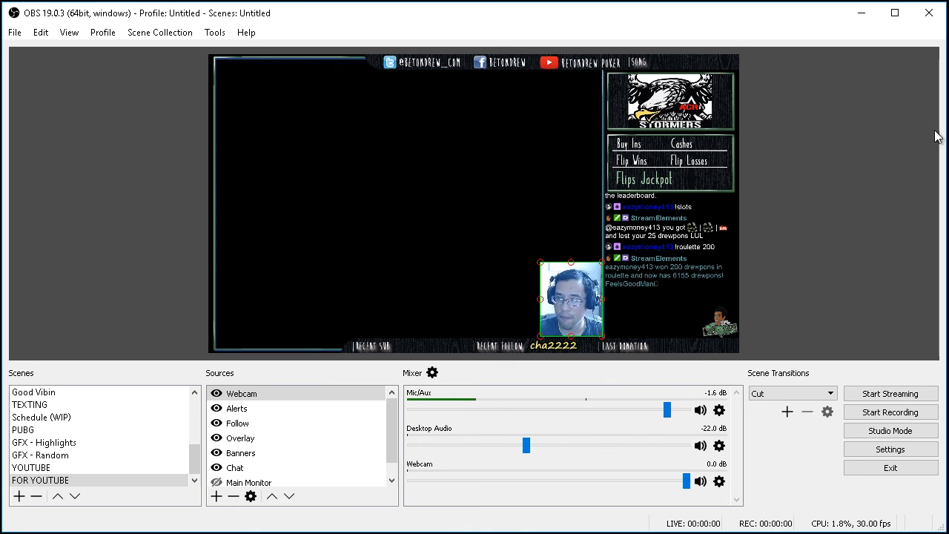
left_click(873, 89)
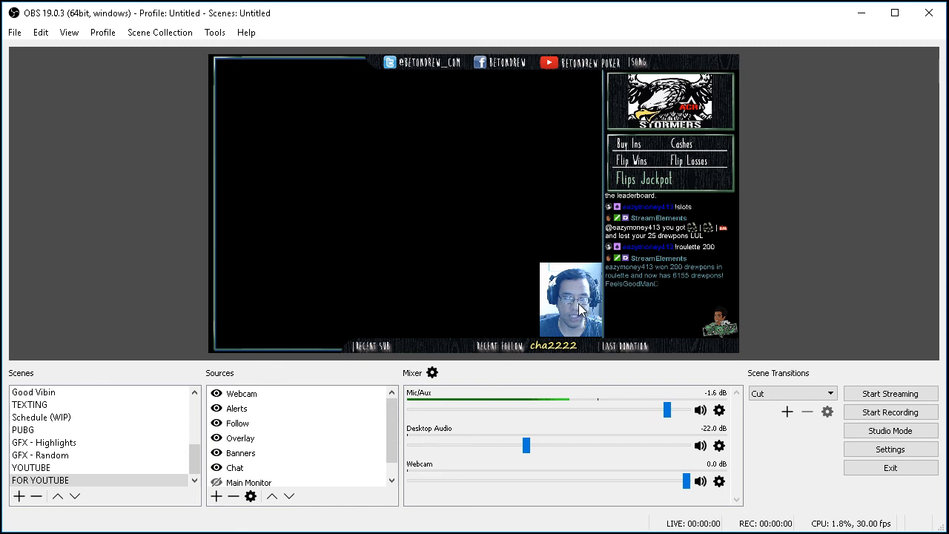
left_click_drag(572, 303, 499, 261)
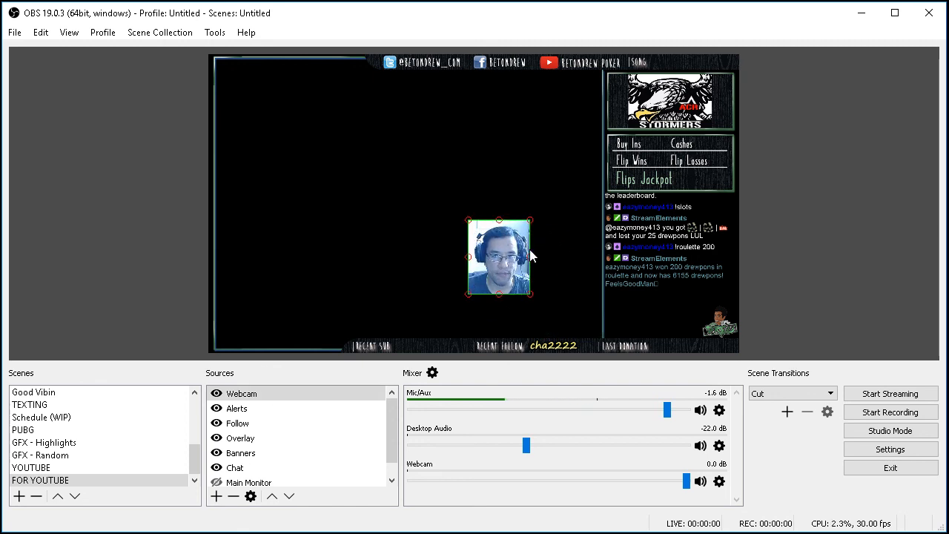
left_click_drag(505, 258, 579, 295)
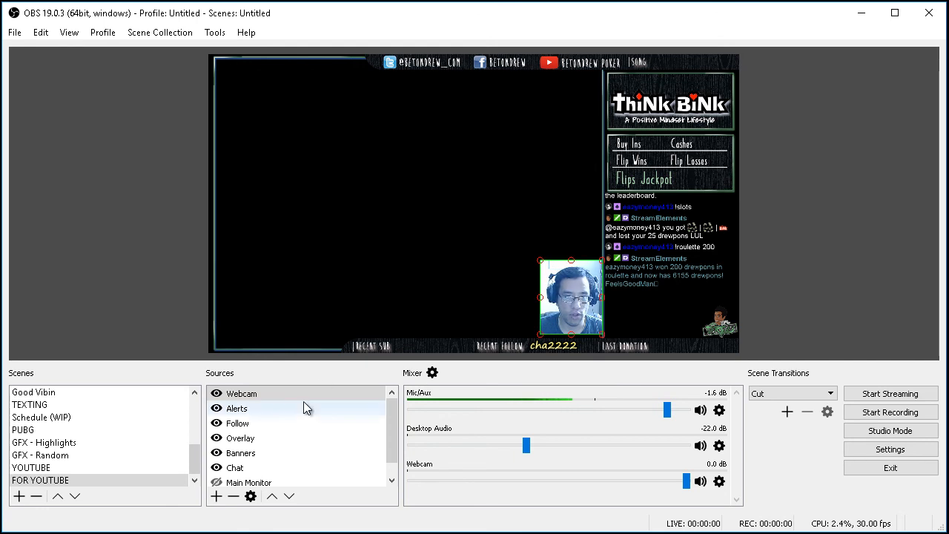
Place the Webcam over the alert area, raise Alerts above Webcam in the source order, and return Webcam to the lower-right corner of the main capture area.
left_click_drag(564, 306, 407, 153)
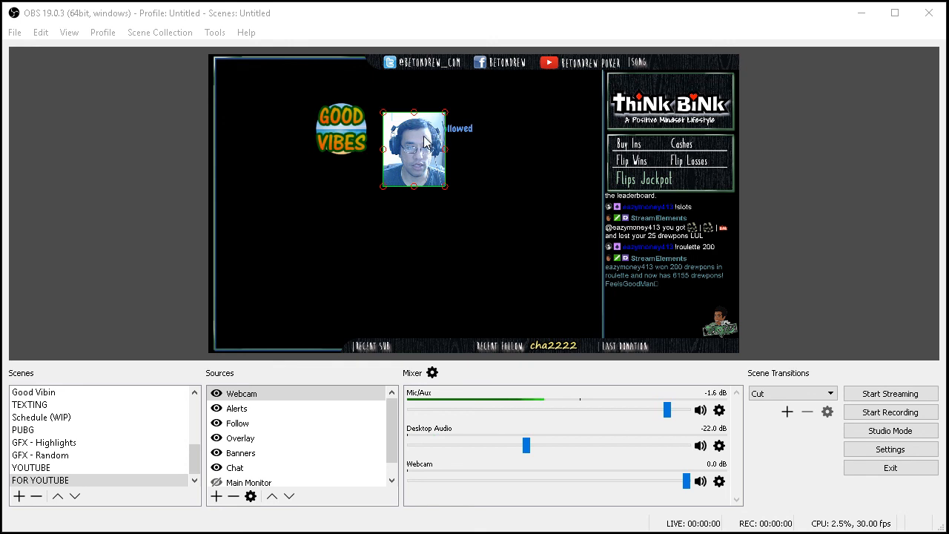
left_click(250, 414)
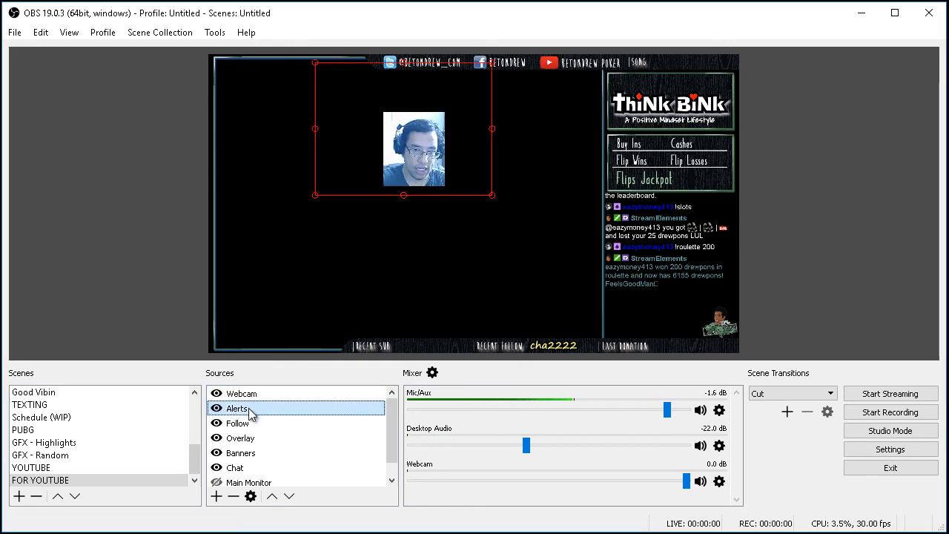
key("ctrl+Up")
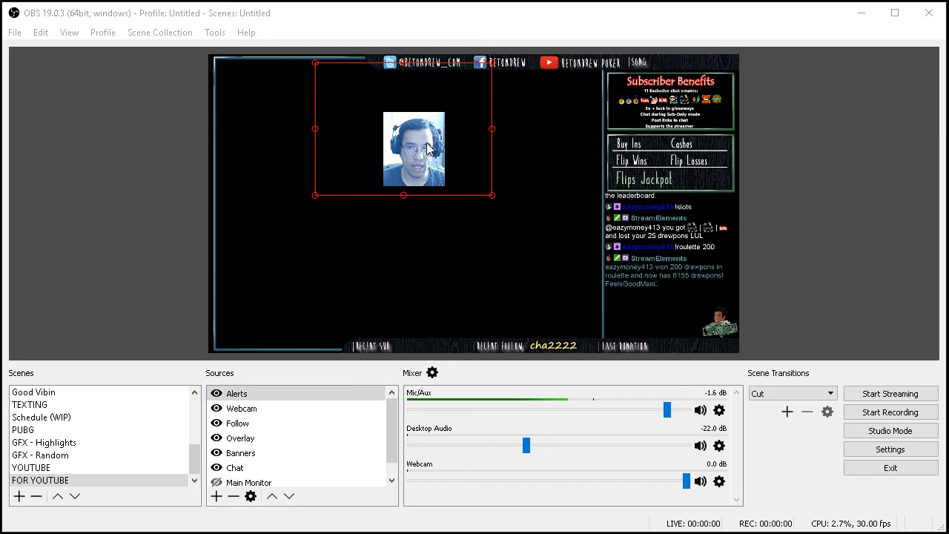
left_click(280, 414)
left_click_drag(437, 152, 576, 283)
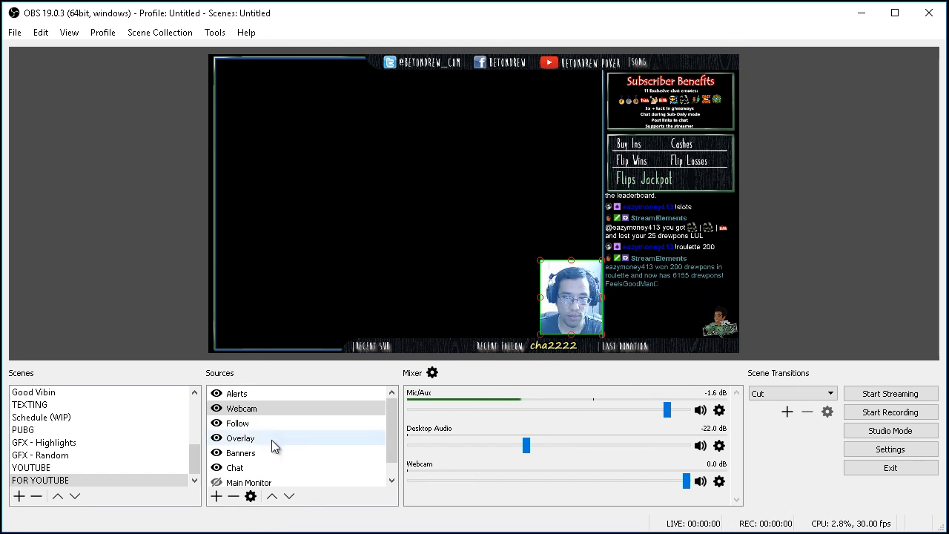
Show the Main Monitor source to preview the complete layout, and hide it again.
scroll(274, 434, "down", 1)
left_click(217, 468)
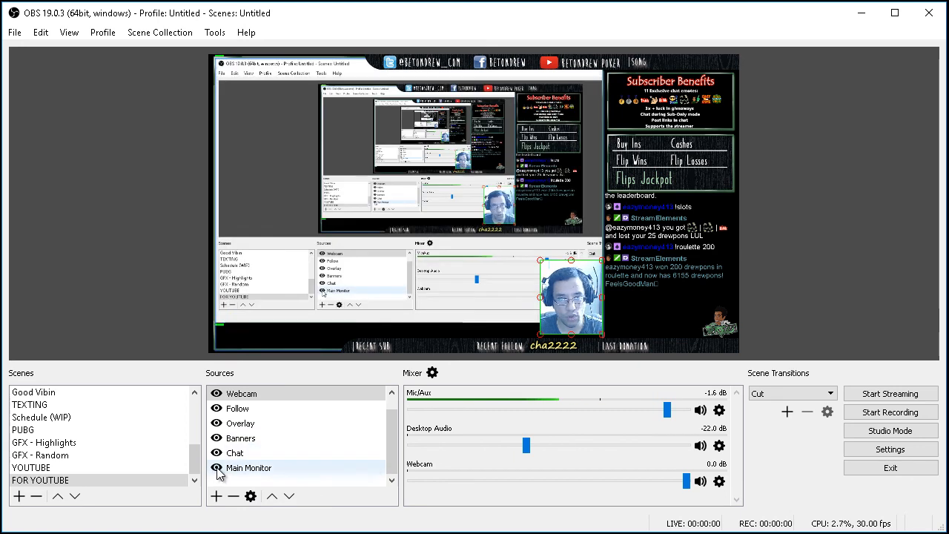
left_click(216, 468)
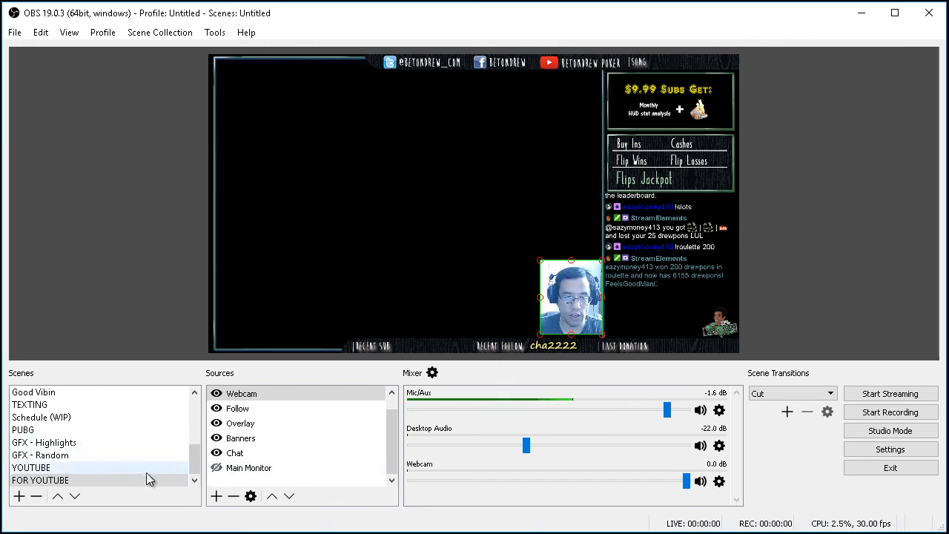
Remove the FOR YOUTUBE scene from the scene list and confirm the deletion.
mouse_move(194, 455)
left_mouse_down()
mouse_move(199, 405)
mouse_move(197, 469)
left_mouse_up()
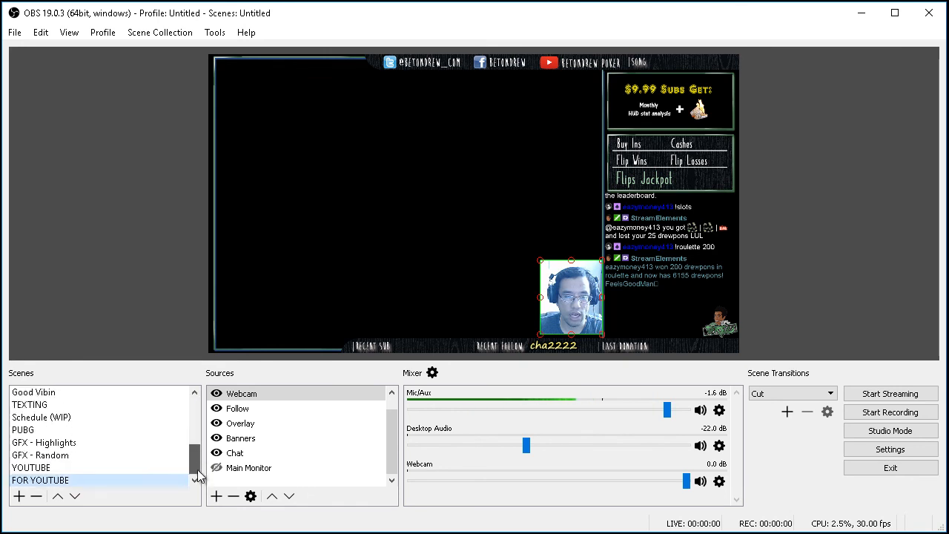
right_click(128, 482)
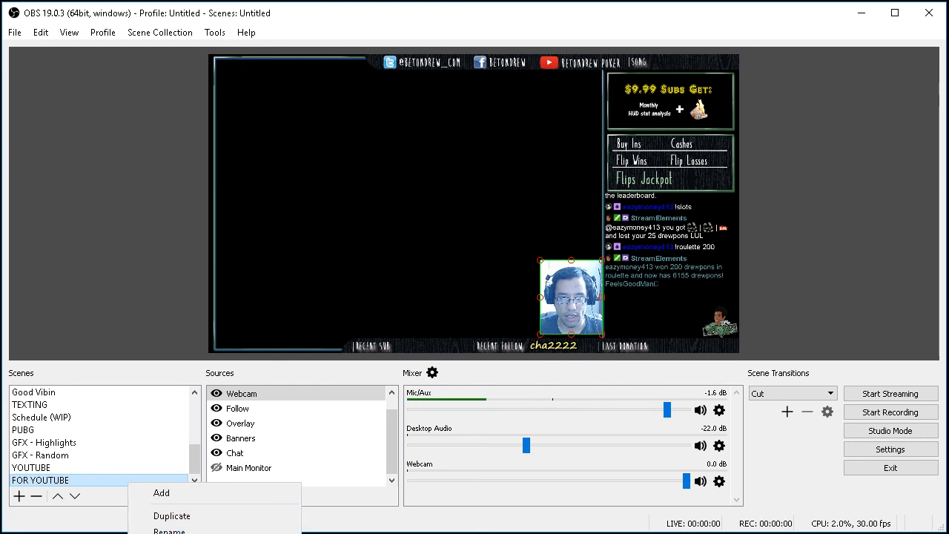
left_click(240, 533)
left_click(502, 295)
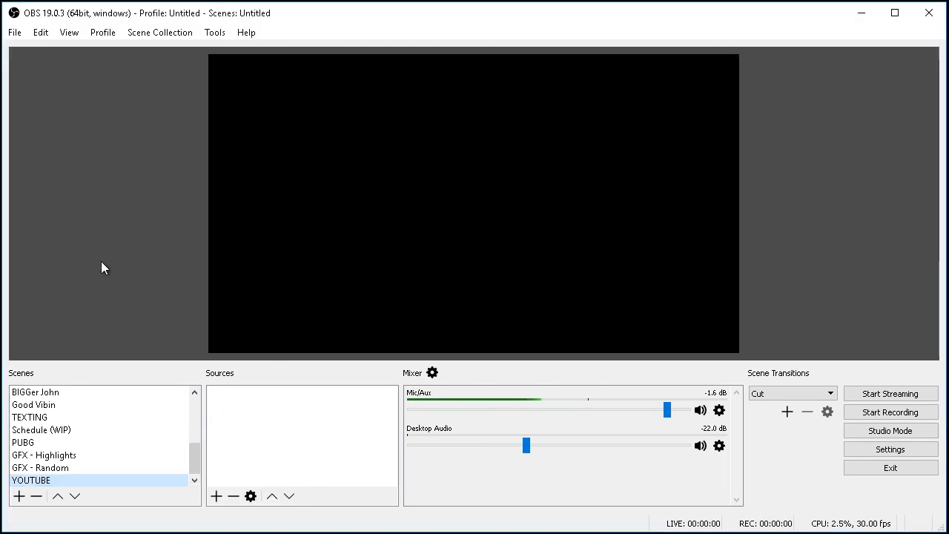
Switch to the Sub 1 scene and toggle the visibility of its XITION source, leaving it hidden.
left_click_drag(195, 460, 193, 382)
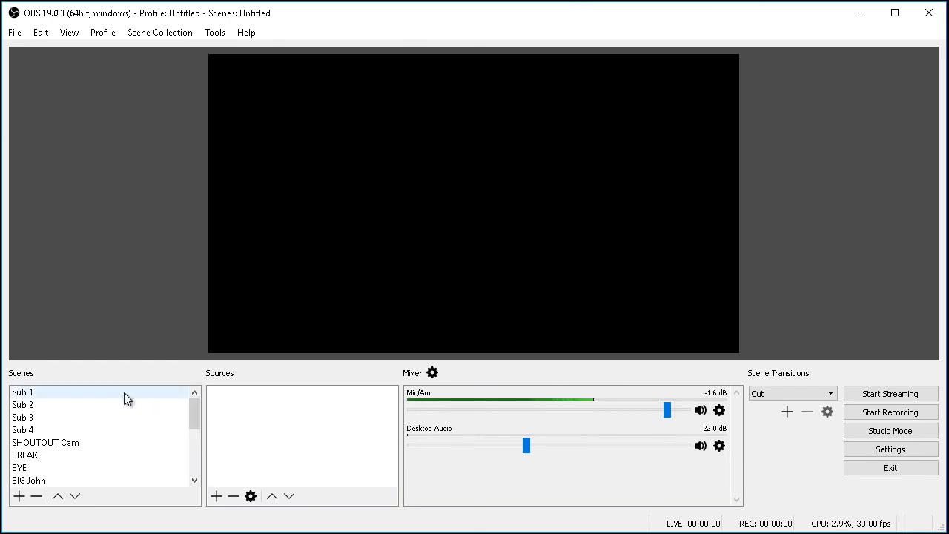
left_click(72, 394)
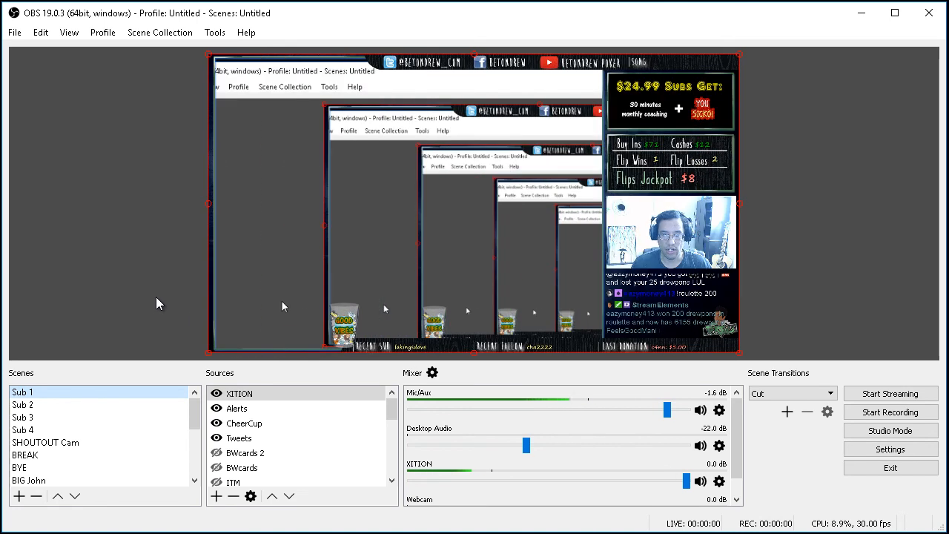
left_click(217, 395)
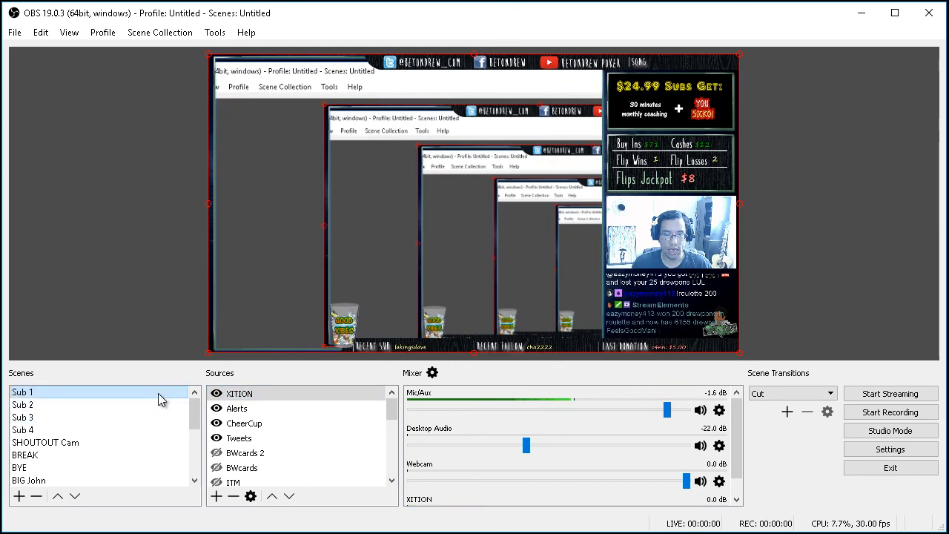
left_click(218, 397)
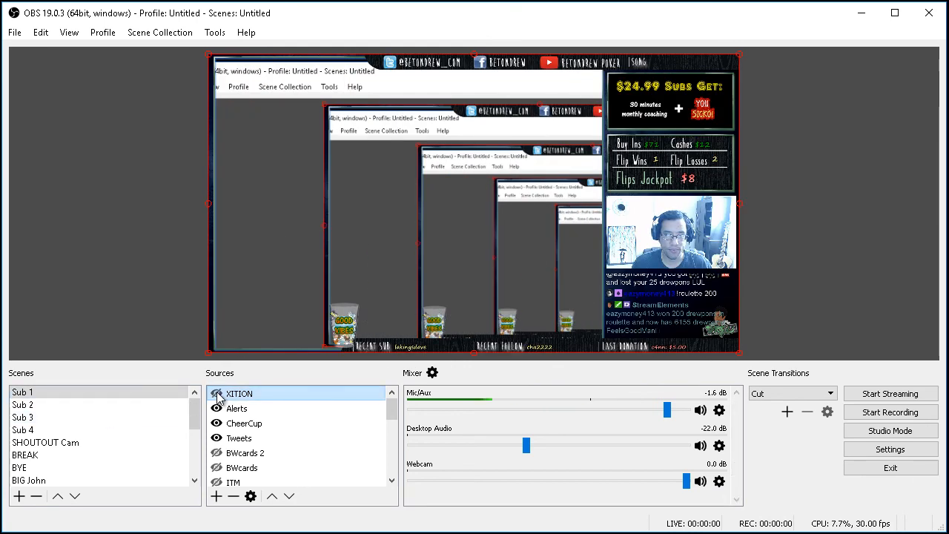
Switch to the BIG John scene and toggle the visibility of its XITION source to preview the transition.
left_click(78, 482)
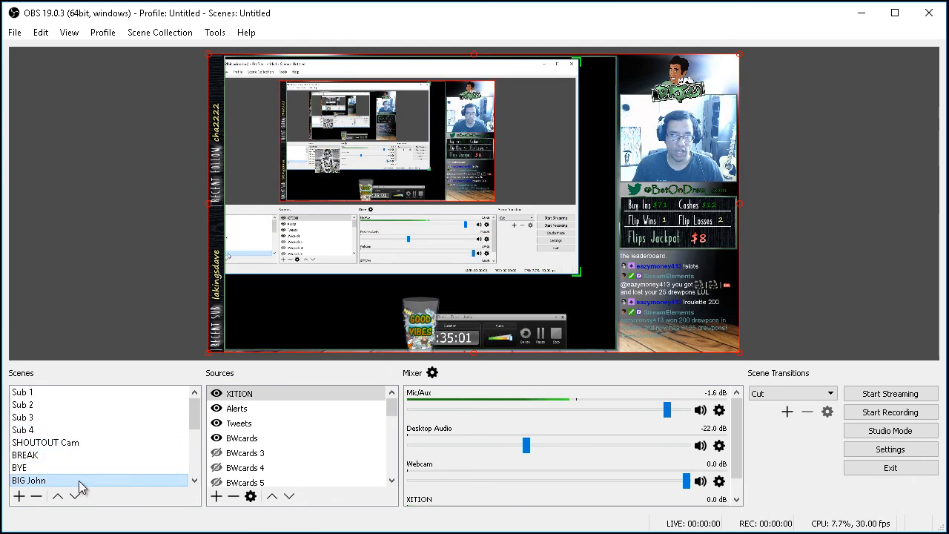
left_click(215, 393)
left_click(216, 394)
left_click(216, 394)
View the BREAK scene, switch to the BYE scene, and hide and show its XITION source to replay the transition.
left_click(151, 456)
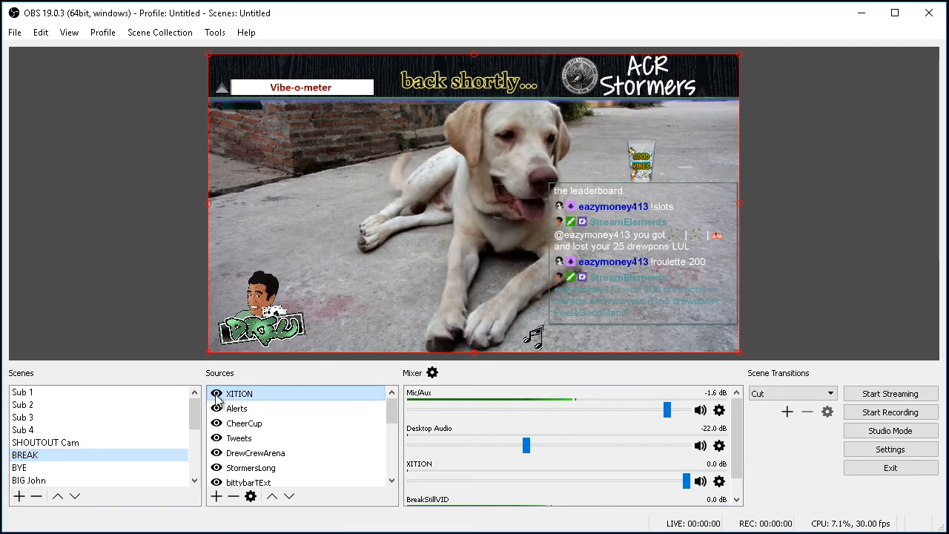
left_click(123, 467)
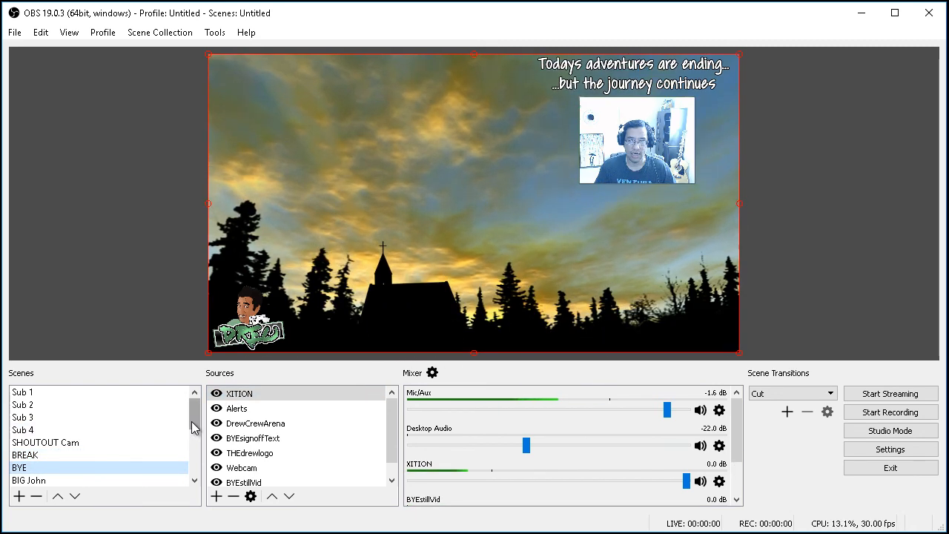
left_click(217, 396)
left_click(218, 395)
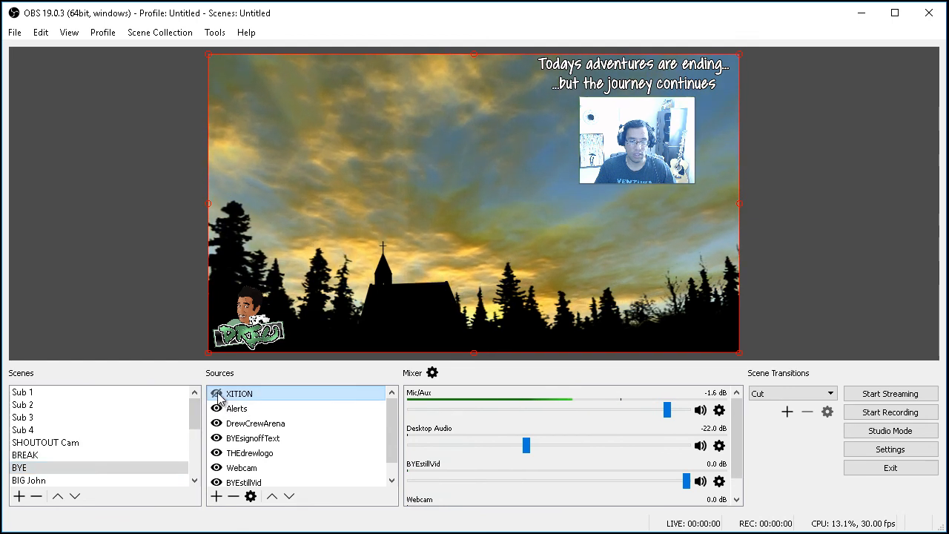
Replay the XITION transition in the SHOUTOUT Cam scene by hiding and showing the source, and return to the BYE scene.
left_click(143, 443)
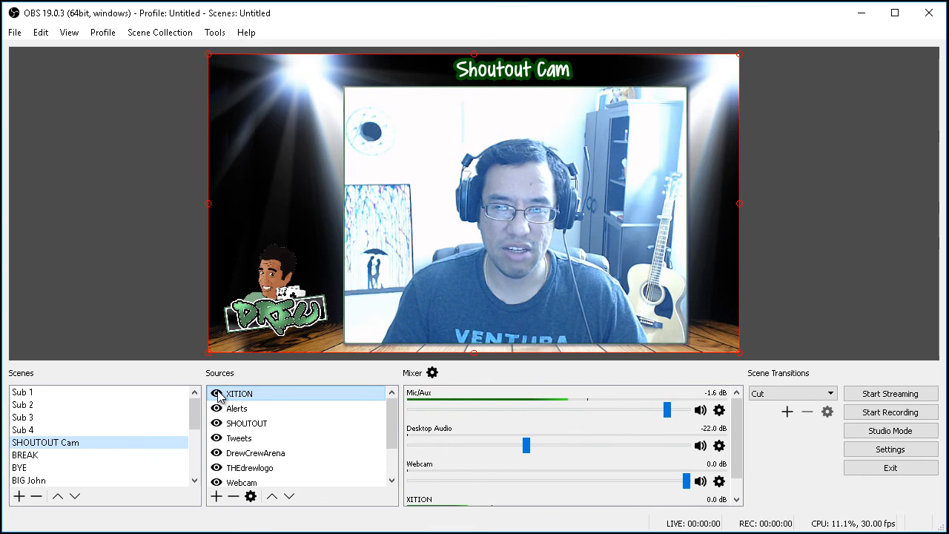
left_click(217, 396)
left_click(217, 395)
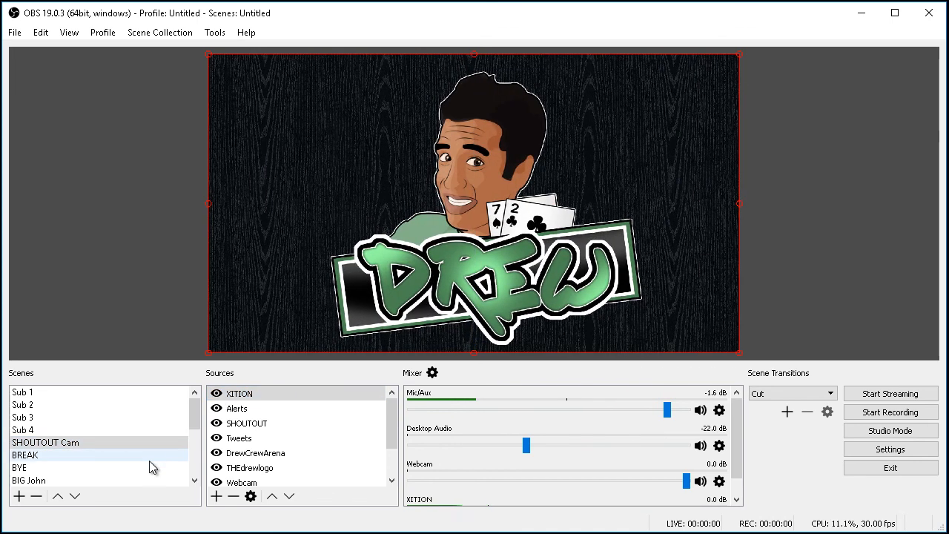
left_click(153, 465)
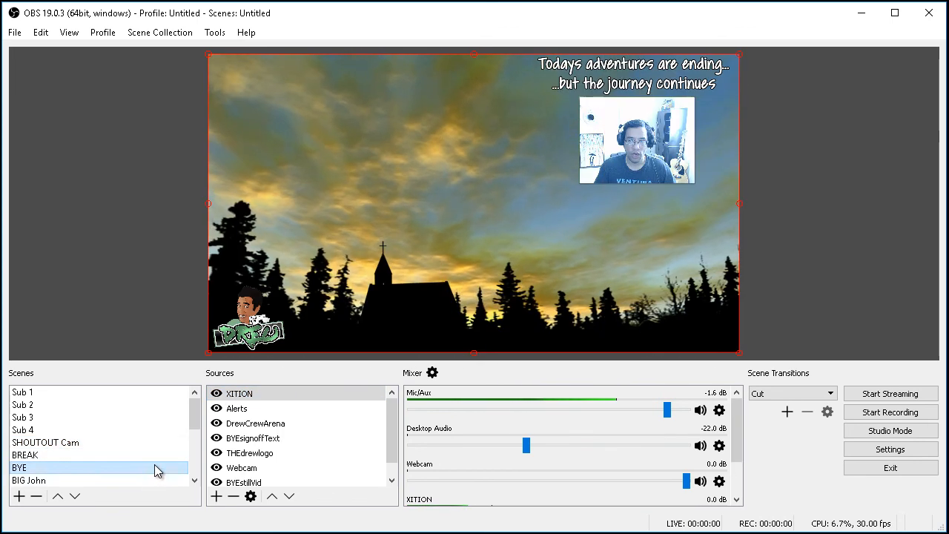